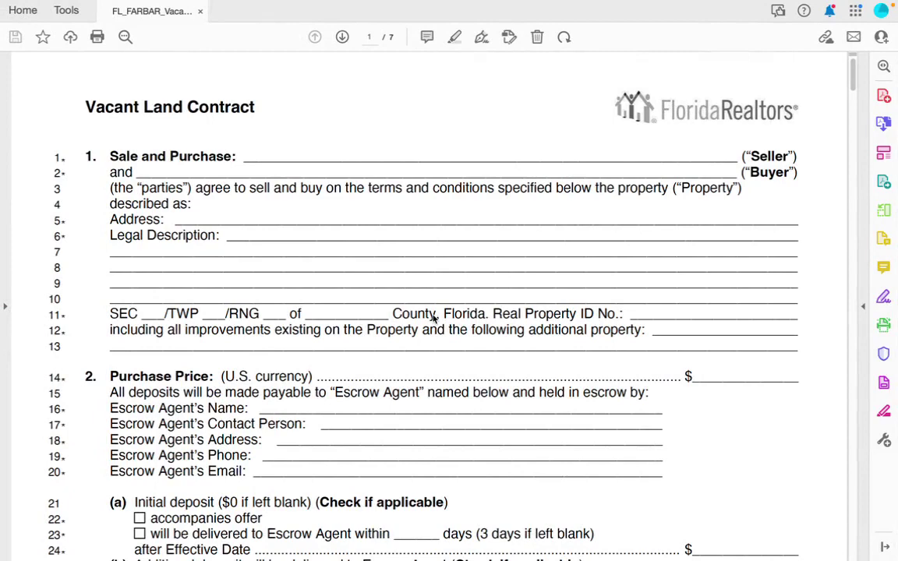
Browse the appraiser site, open the Real Estate/TPP owner search, then switch to the NETR Online directory.
{"action": "scroll", "coordinate": [434, 318], "scroll_direction": "down", "scroll_amount": 1}
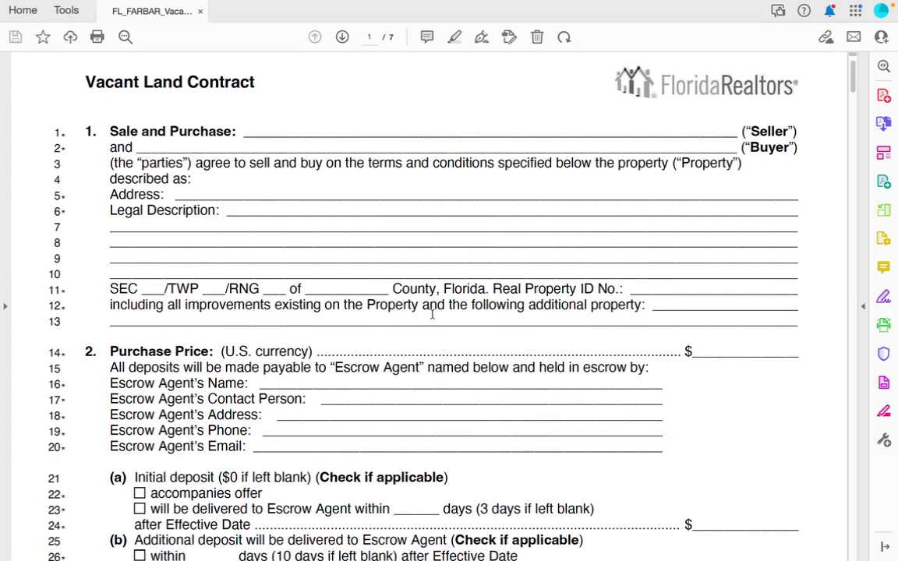
{"action": "scroll", "coordinate": [432, 313], "scroll_direction": "up", "scroll_amount": 1}
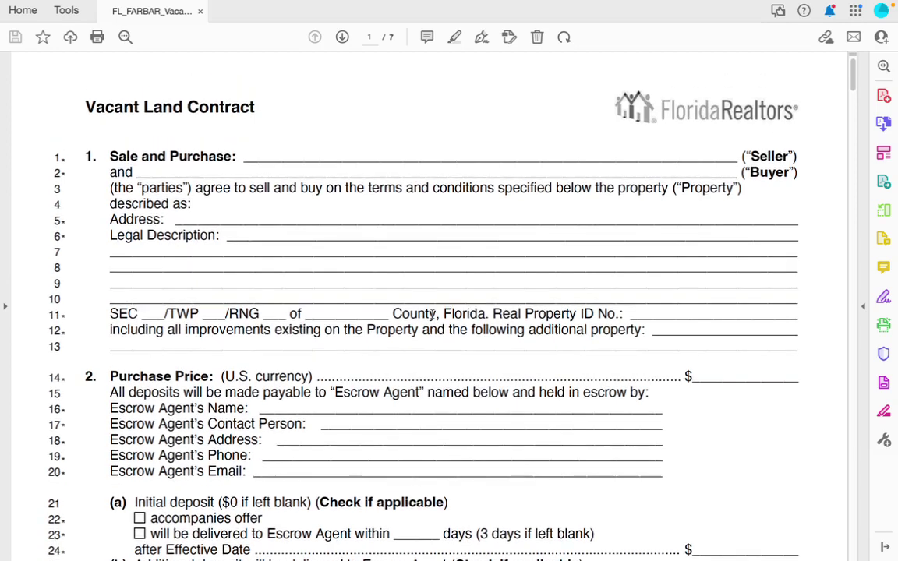
{"action": "scroll", "coordinate": [432, 314], "scroll_direction": "down", "scroll_amount": 1}
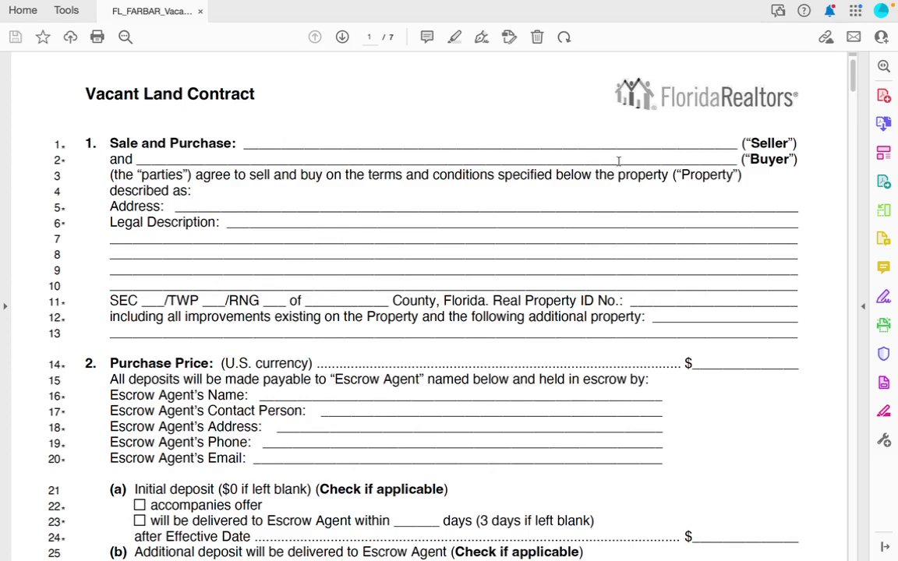
{"action": "scroll", "coordinate": [618, 161], "scroll_direction": "down", "scroll_amount": 1}
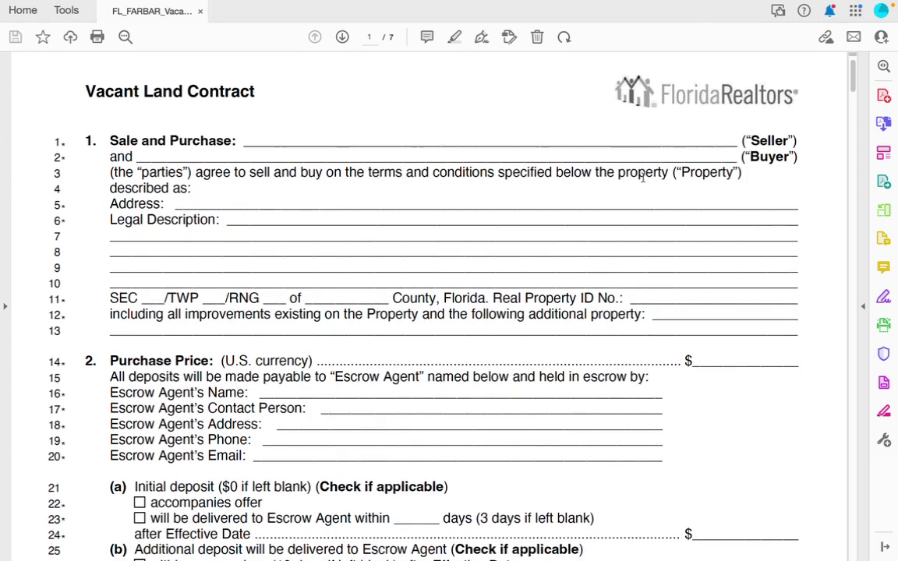
{"action": "scroll", "coordinate": [642, 177], "scroll_direction": "down", "scroll_amount": 10}
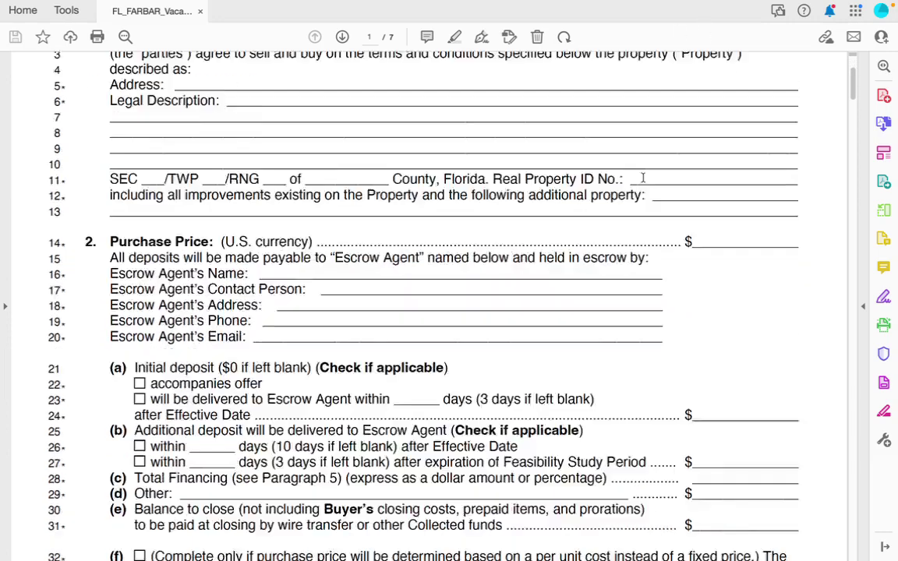
{"action": "scroll", "coordinate": [643, 178], "scroll_direction": "up", "scroll_amount": 10}
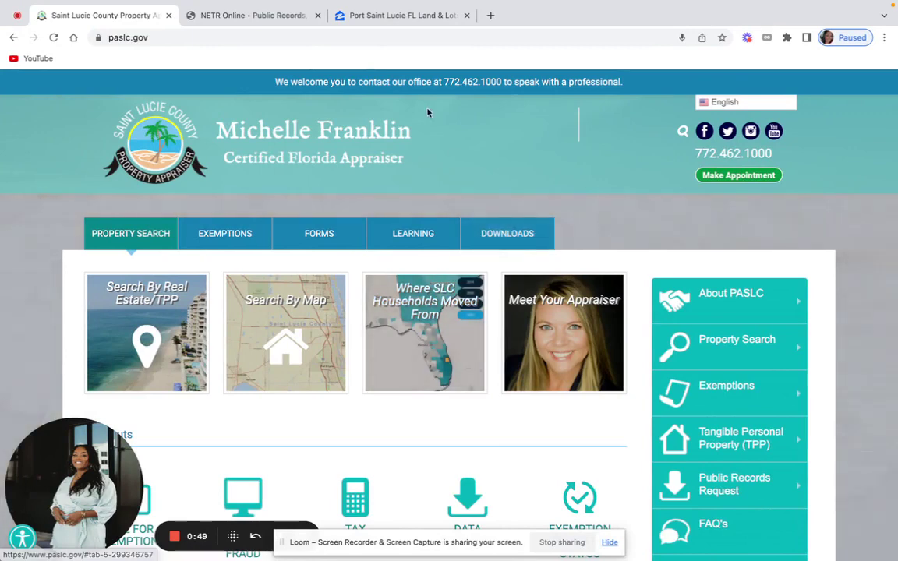
{"action": "scroll", "coordinate": [381, 226], "scroll_direction": "down", "scroll_amount": 1}
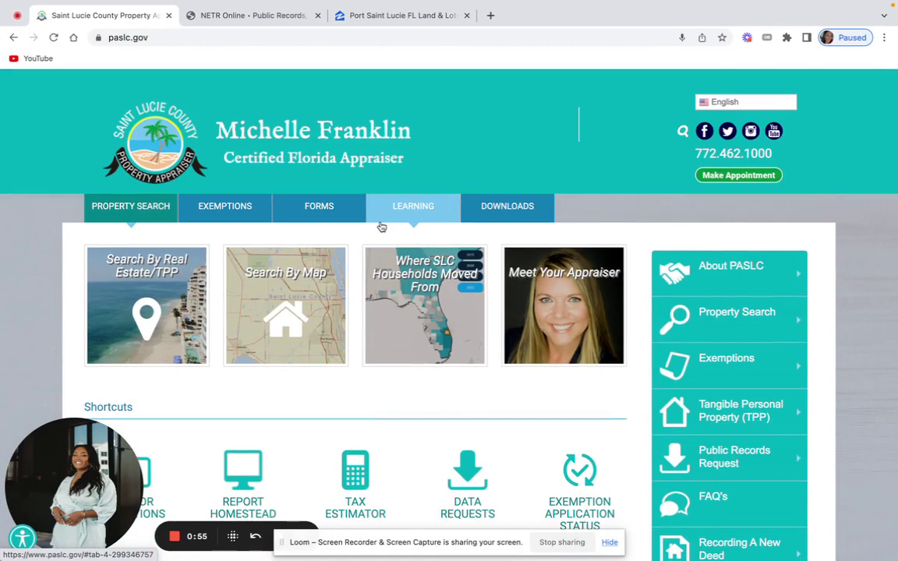
{"action": "scroll", "coordinate": [381, 226], "scroll_direction": "up", "scroll_amount": 1}
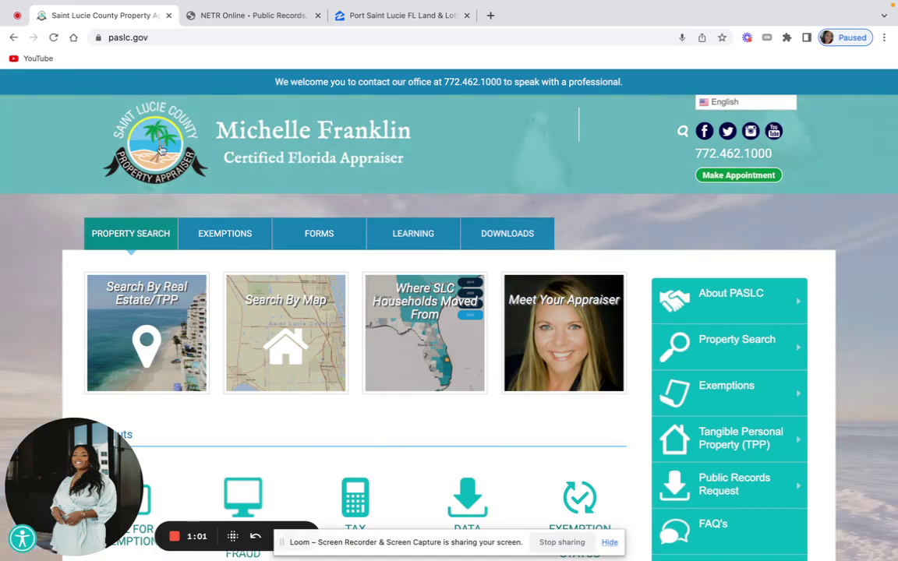
{"action": "scroll", "coordinate": [376, 341], "scroll_direction": "down", "scroll_amount": 4}
{"action": "scroll", "coordinate": [503, 321], "scroll_direction": "up", "scroll_amount": 2}
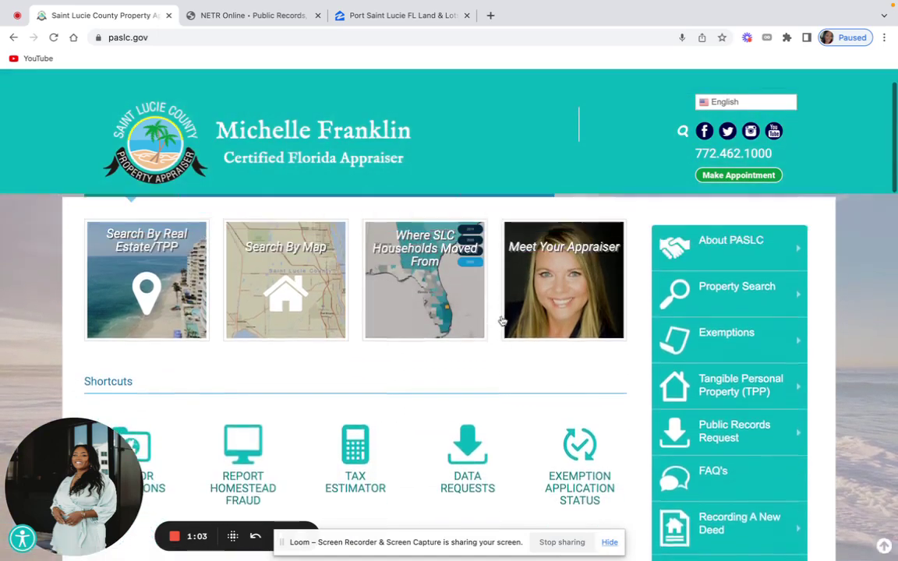
{"action": "left_click", "coordinate": [733, 315]}
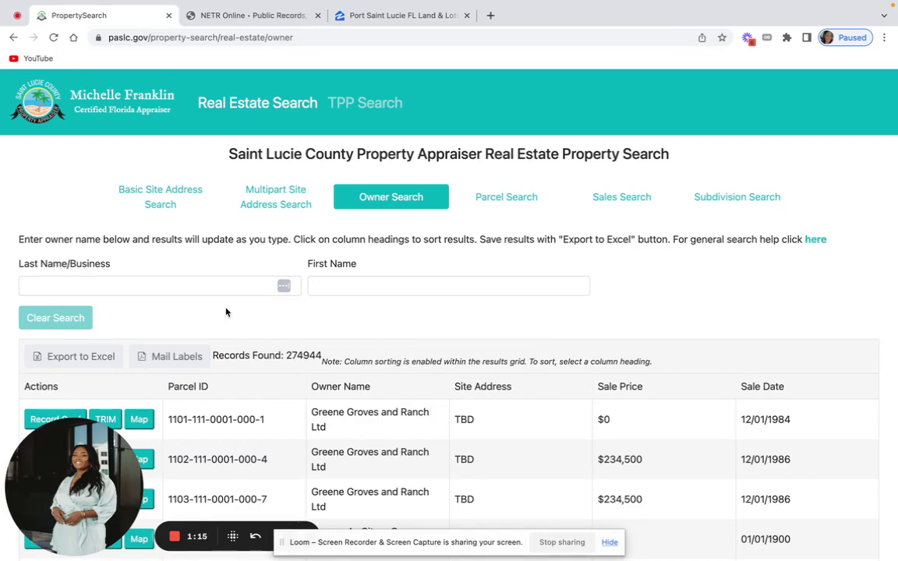
{"action": "left_click", "coordinate": [257, 13]}
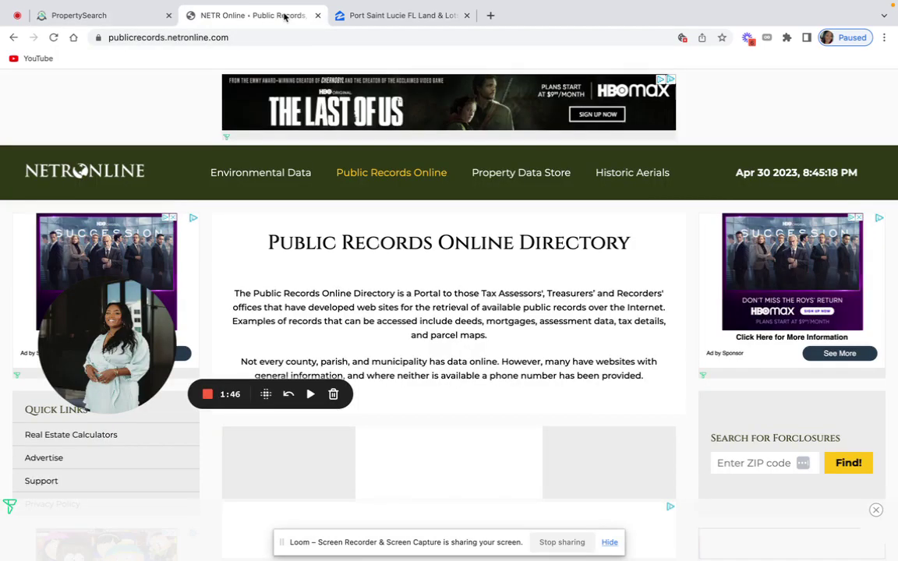
{"action": "scroll", "coordinate": [300, 225], "scroll_direction": "down", "scroll_amount": 10}
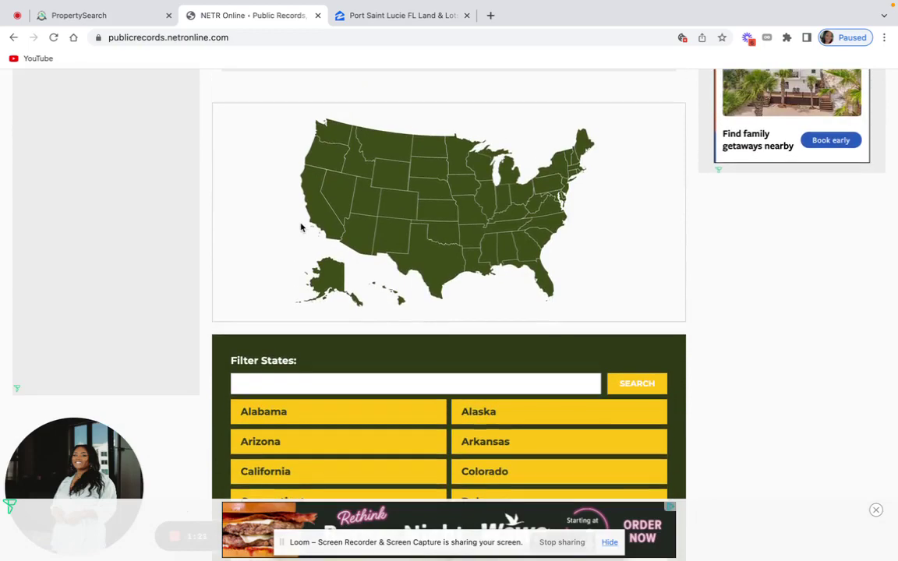
{"action": "scroll", "coordinate": [300, 227], "scroll_direction": "up", "scroll_amount": 10}
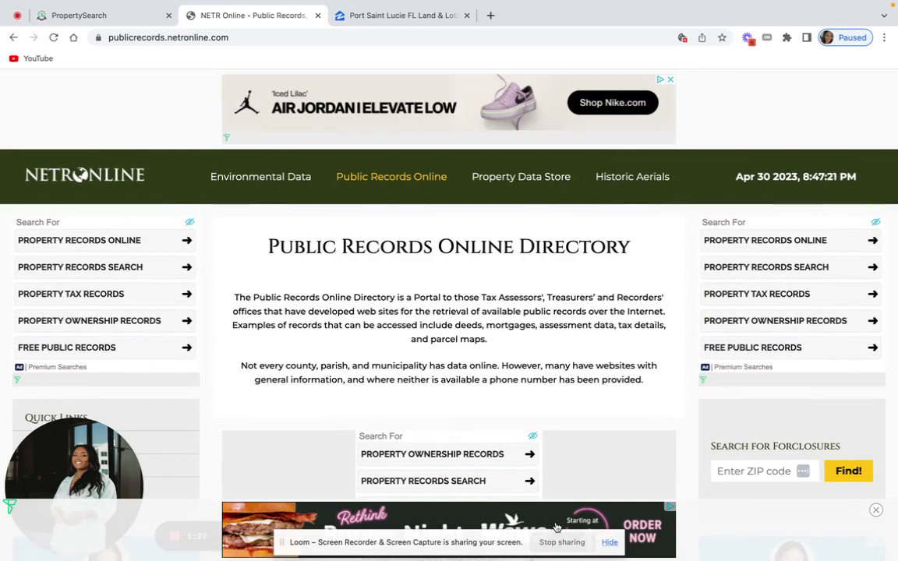
{"action": "scroll", "coordinate": [601, 428], "scroll_direction": "down", "scroll_amount": 3}
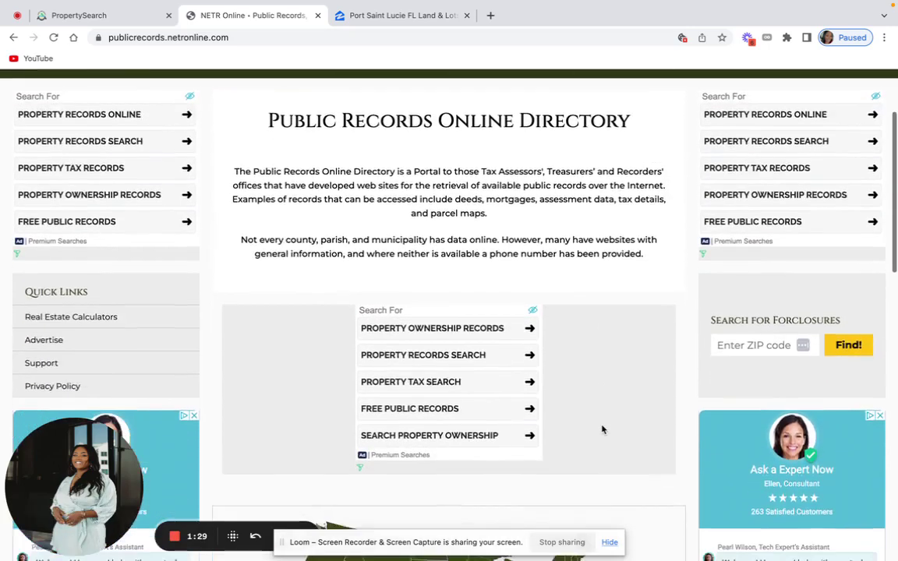
{"action": "scroll", "coordinate": [601, 428], "scroll_direction": "down", "scroll_amount": 5}
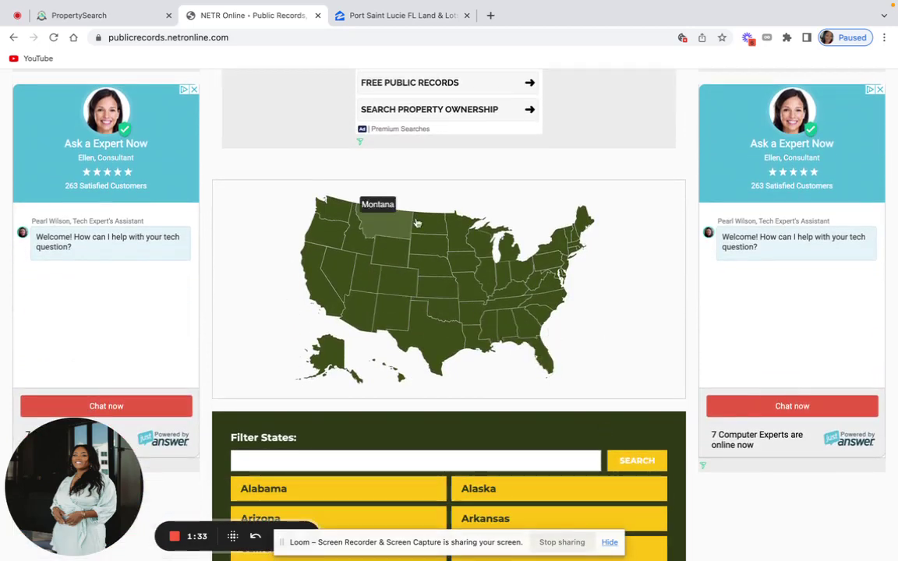
{"action": "scroll", "coordinate": [432, 394], "scroll_direction": "down", "scroll_amount": 4}
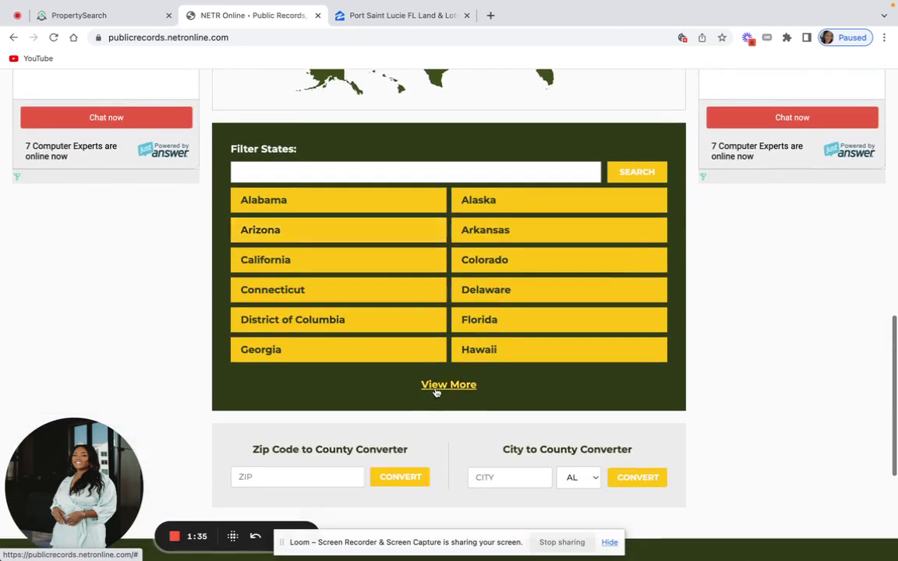
{"action": "scroll", "coordinate": [437, 393], "scroll_direction": "up", "scroll_amount": 6}
{"action": "scroll", "coordinate": [438, 392], "scroll_direction": "up", "scroll_amount": 5}
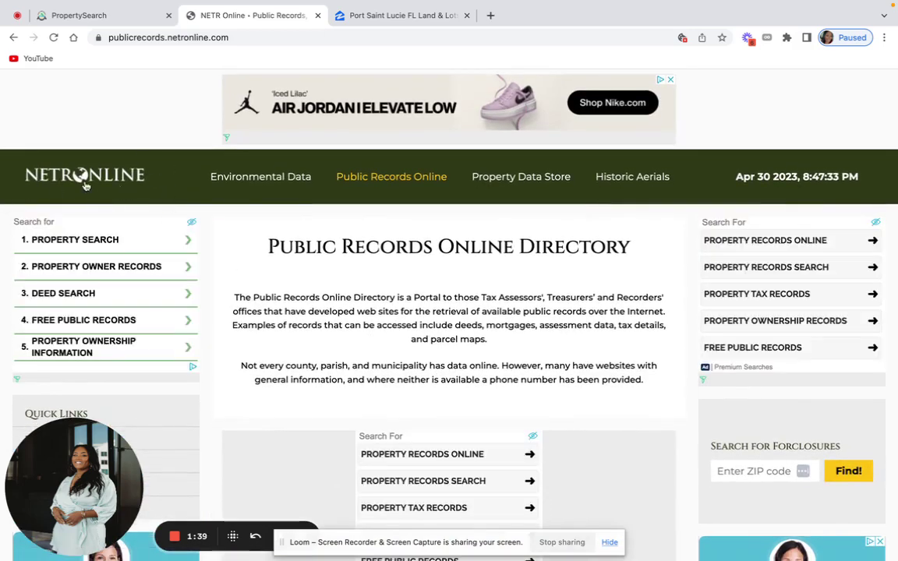
Close NETR Online and open the $145,000 Port Saint Lucie lot listing on Zillow.
{"action": "left_click", "coordinate": [318, 16]}
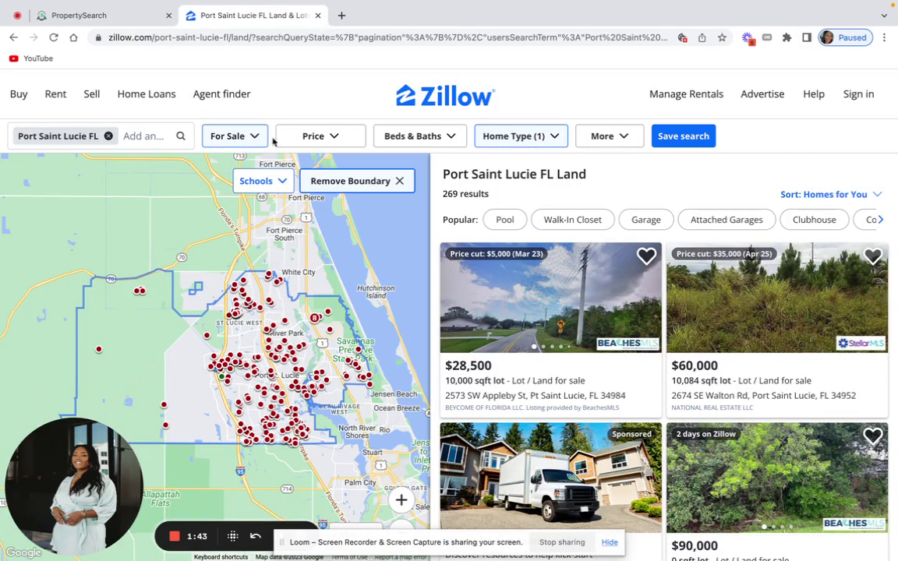
{"action": "scroll", "coordinate": [583, 359], "scroll_direction": "down", "scroll_amount": 5}
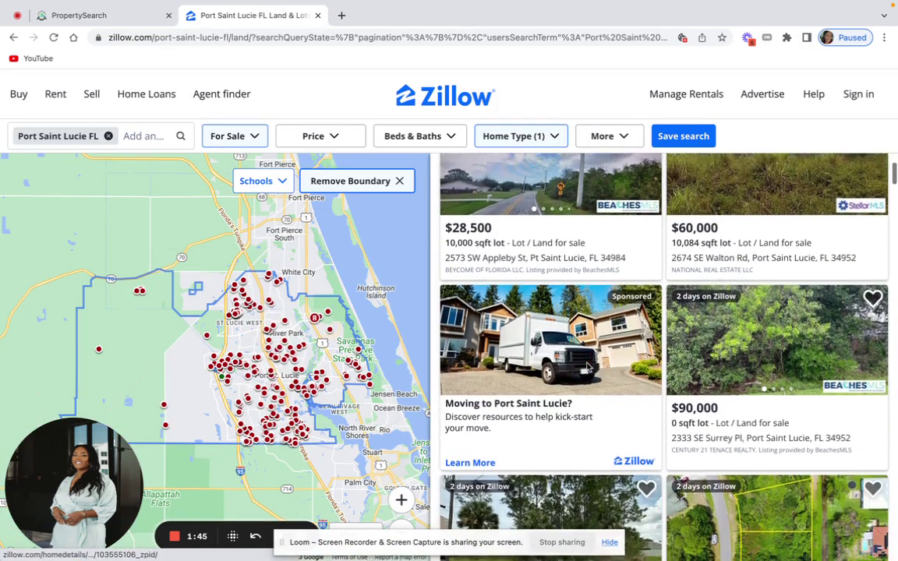
{"action": "scroll", "coordinate": [588, 365], "scroll_direction": "down", "scroll_amount": 3}
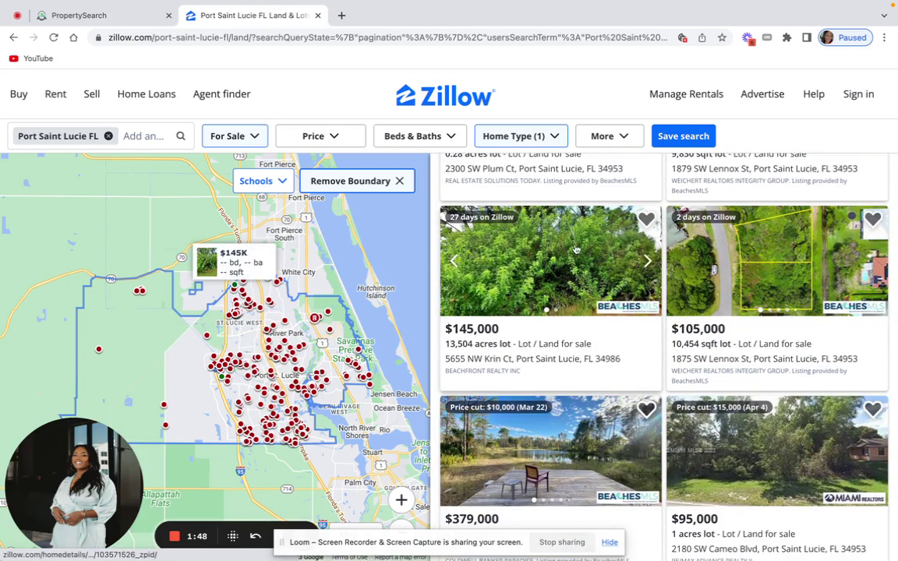
{"action": "left_click", "coordinate": [576, 249]}
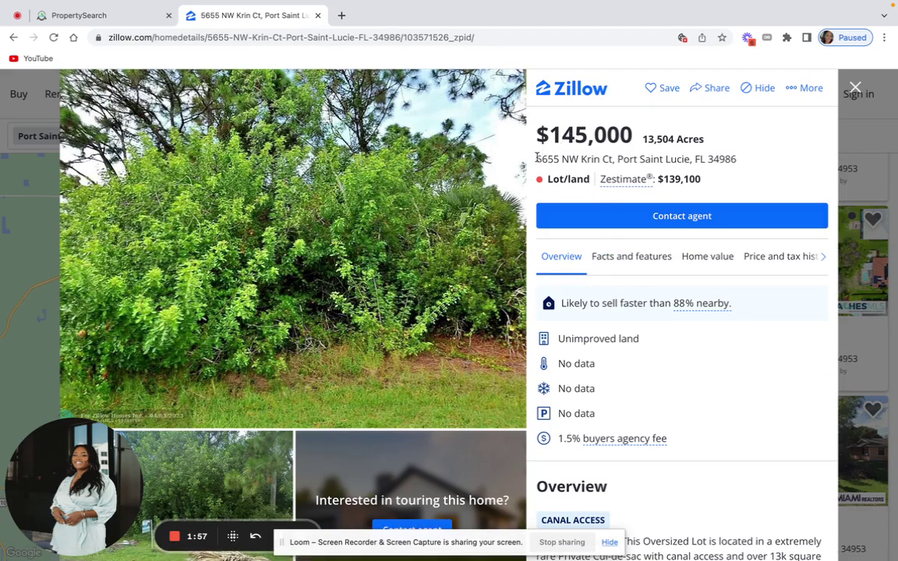
Copy the lot's street address and go back to the appraiser's Owner Search page.
{"action": "left_click_drag", "start_coordinate": [537, 158], "coordinate": [613, 162]}
{"action": "right_click", "coordinate": [602, 160]}
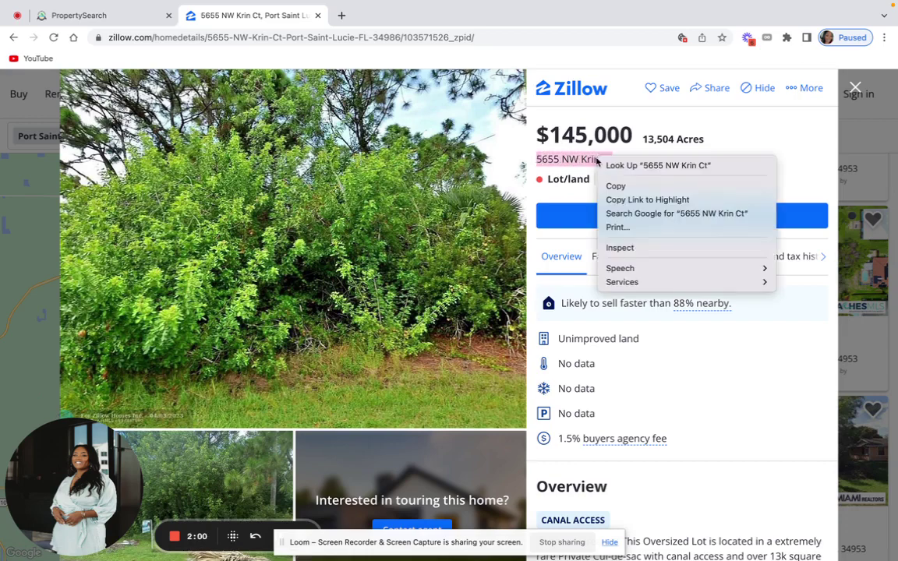
{"action": "left_click", "coordinate": [623, 187]}
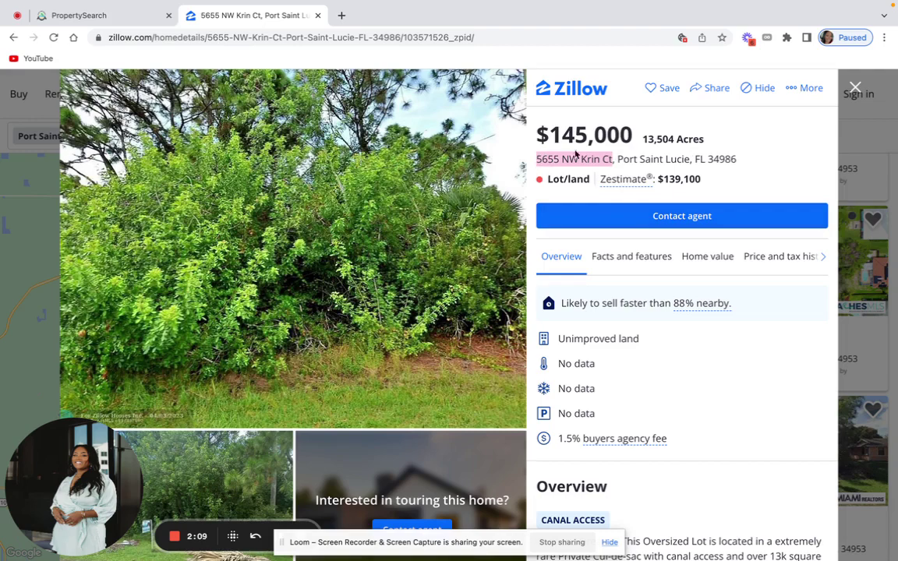
{"action": "left_click", "coordinate": [117, 13]}
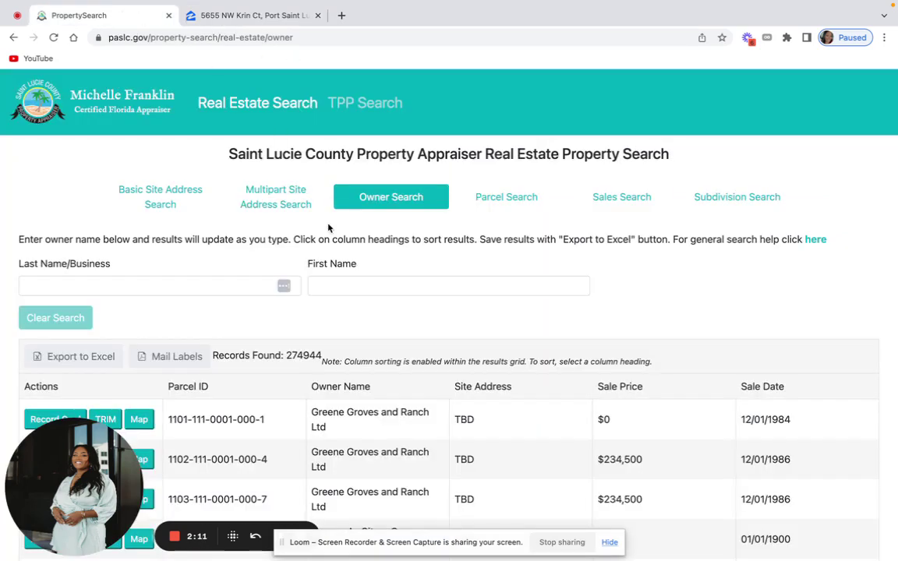
Run a Basic Site Address Search with the pasted lot address and open its Record Card.
{"action": "left_click", "coordinate": [169, 201]}
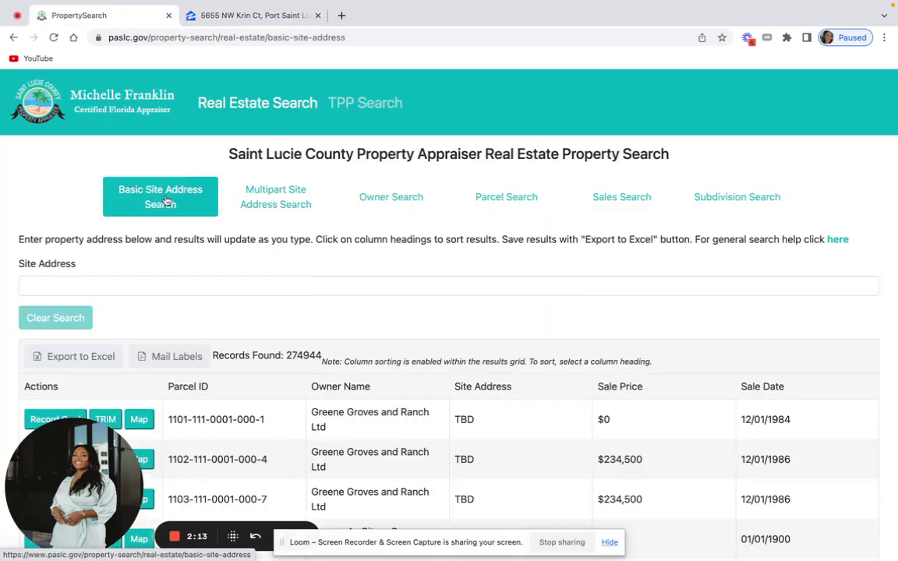
{"action": "right_click", "coordinate": [167, 289]}
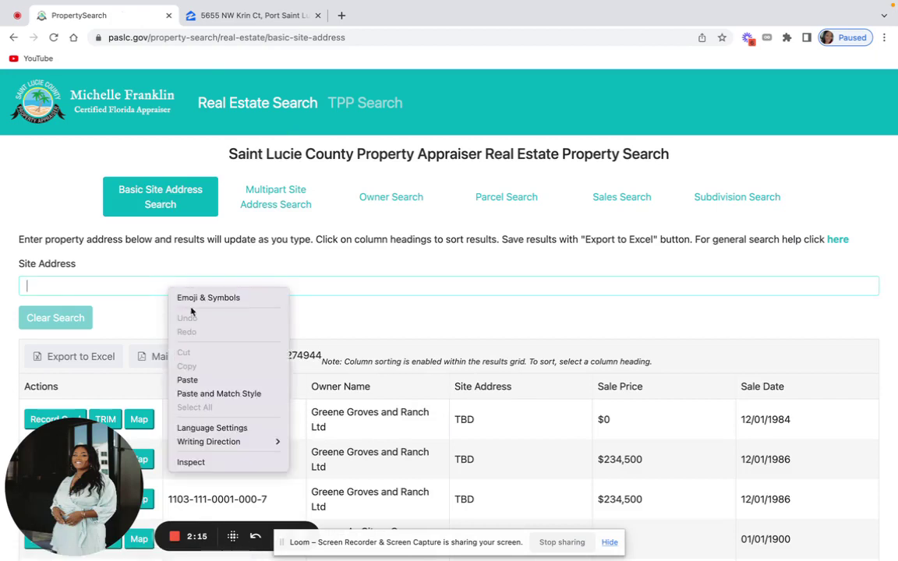
{"action": "left_click", "coordinate": [207, 379]}
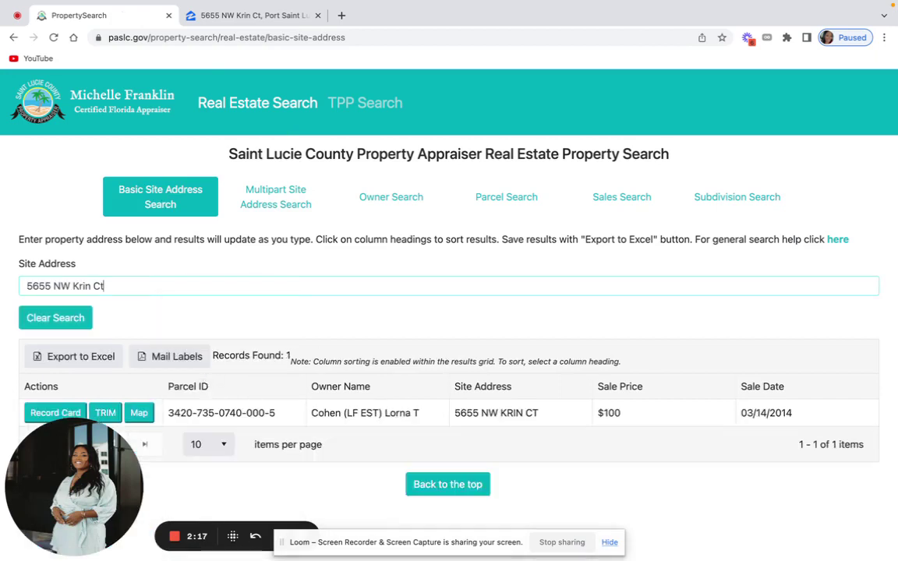
{"action": "left_click", "coordinate": [50, 413]}
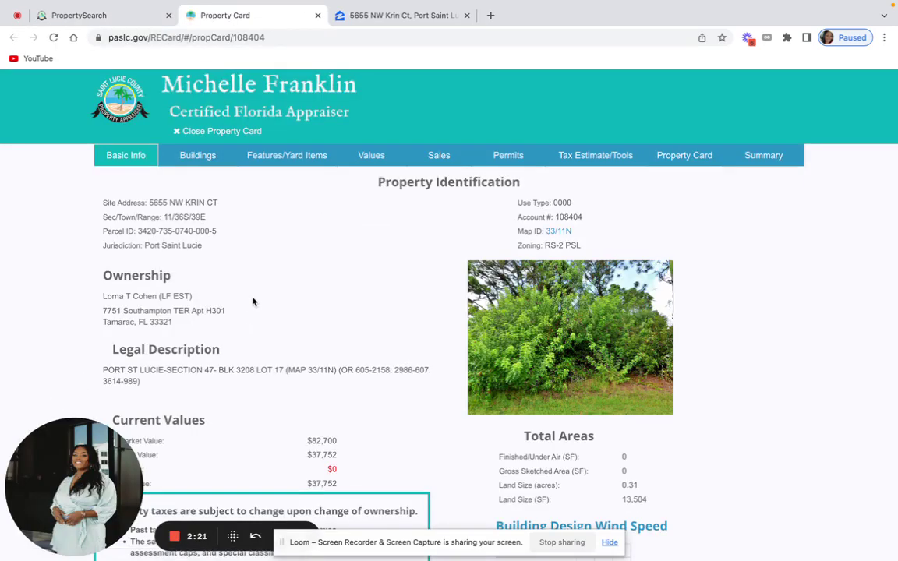
{"action": "scroll", "coordinate": [253, 302], "scroll_direction": "down", "scroll_amount": 1}
{"action": "scroll", "coordinate": [252, 301], "scroll_direction": "down", "scroll_amount": 4}
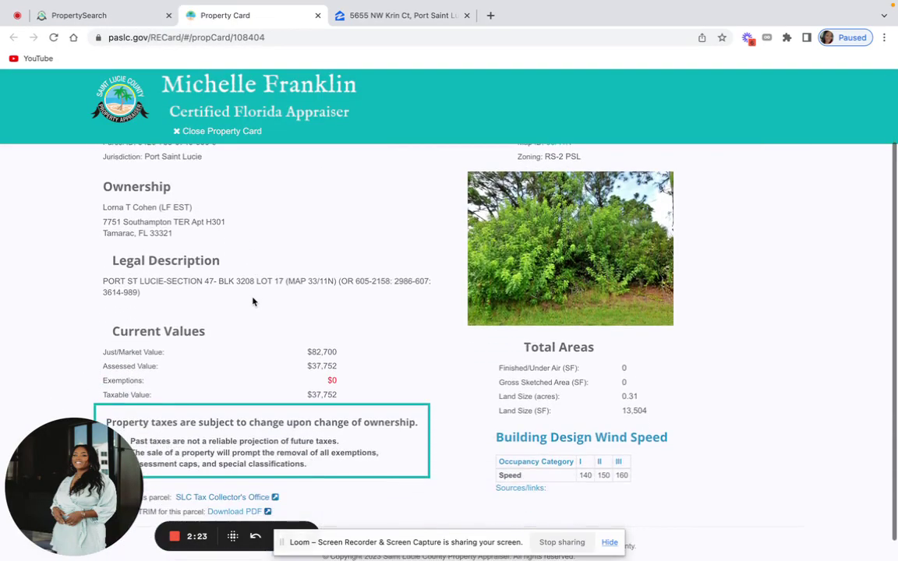
{"action": "scroll", "coordinate": [253, 302], "scroll_direction": "up", "scroll_amount": 3}
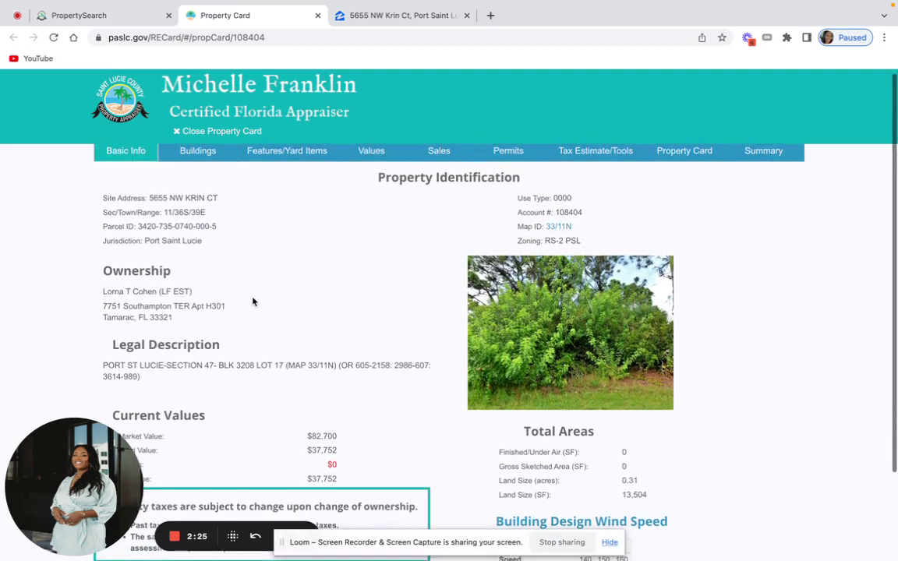
{"action": "scroll", "coordinate": [253, 302], "scroll_direction": "up", "scroll_amount": 3}
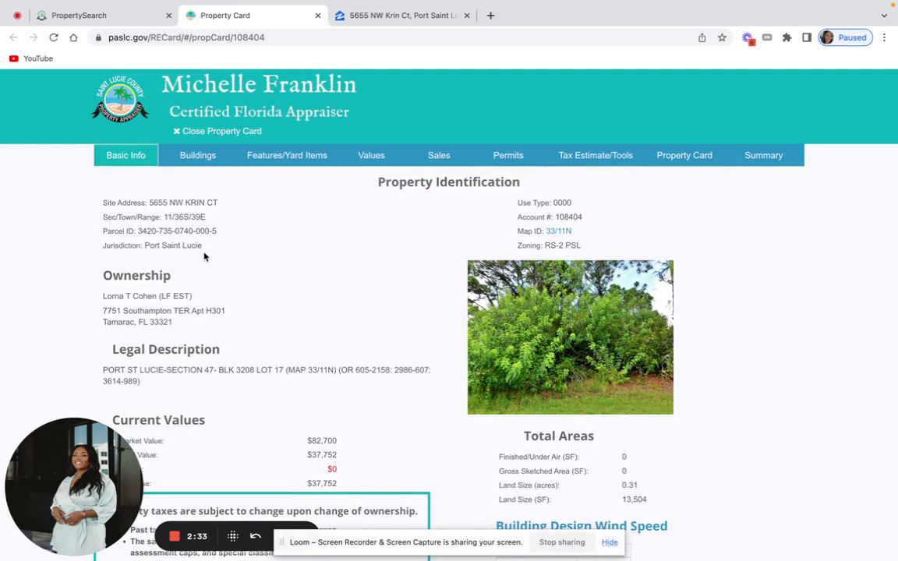
{"action": "key", "text": "ctrl+Left"}
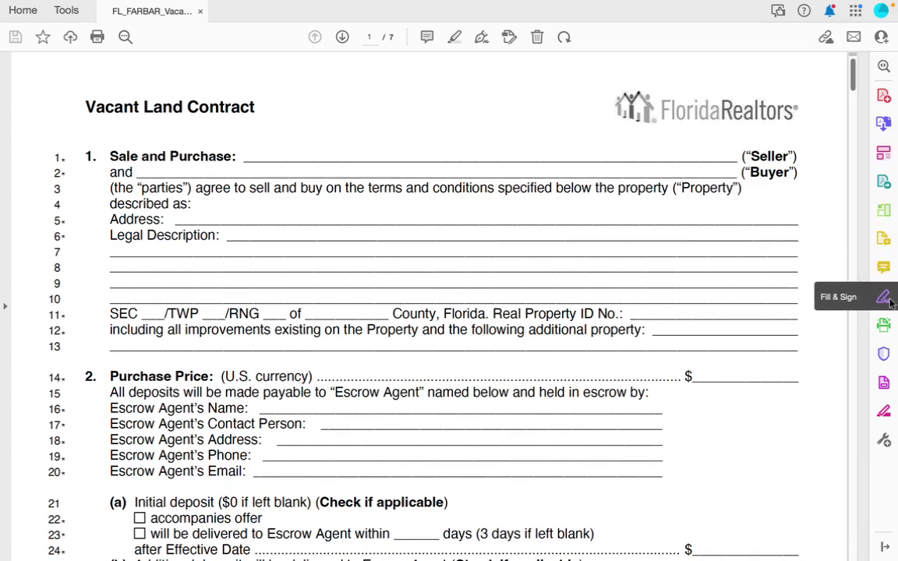
Place a Fill & Sign text box on the Seller line, then copy the owner's name from the property card.
{"action": "left_click", "coordinate": [884, 297]}
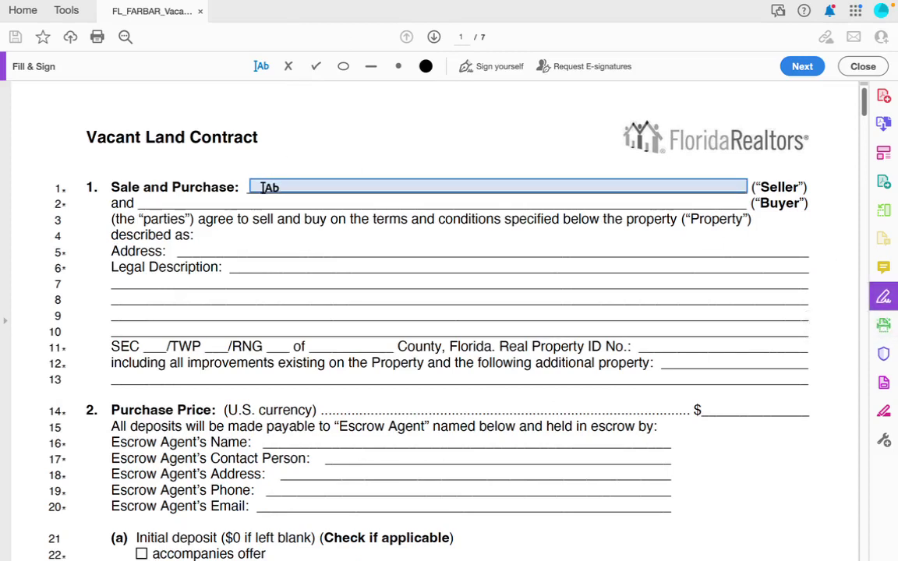
{"action": "left_click", "coordinate": [262, 185]}
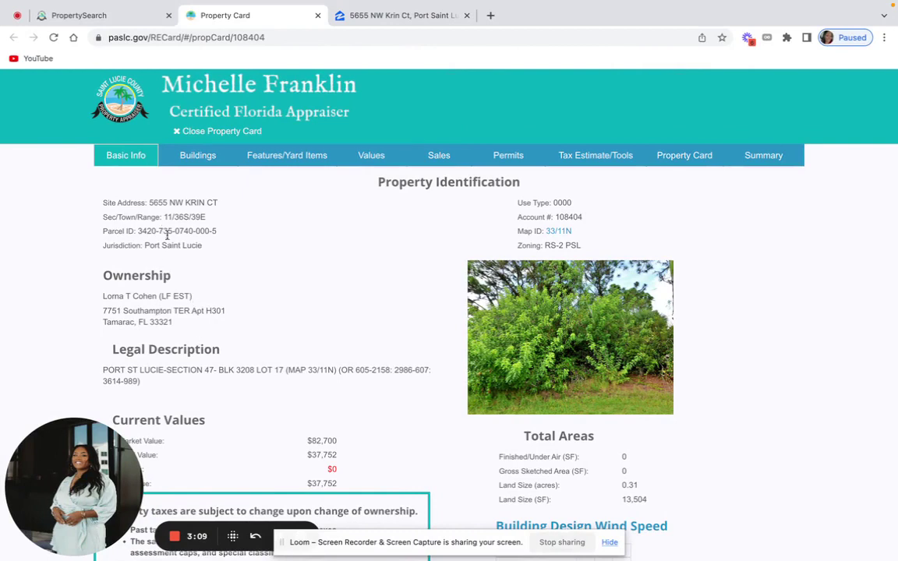
{"action": "triple_click", "coordinate": [150, 296]}
{"action": "right_click", "coordinate": [145, 295]}
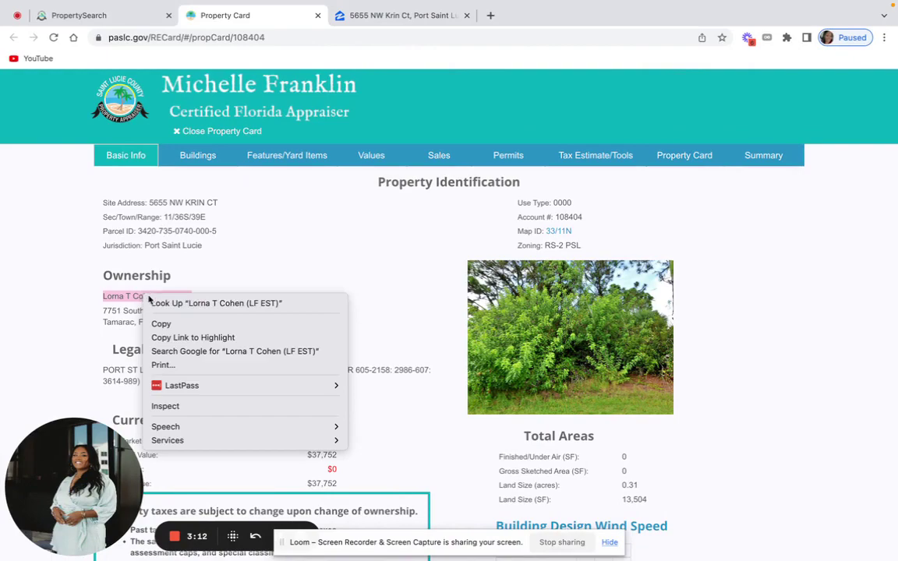
{"action": "left_click", "coordinate": [191, 324]}
Paste the owner's name on the Seller line, enlarge it two sizes and align it on the line.
{"action": "key", "text": "super+Tab"}
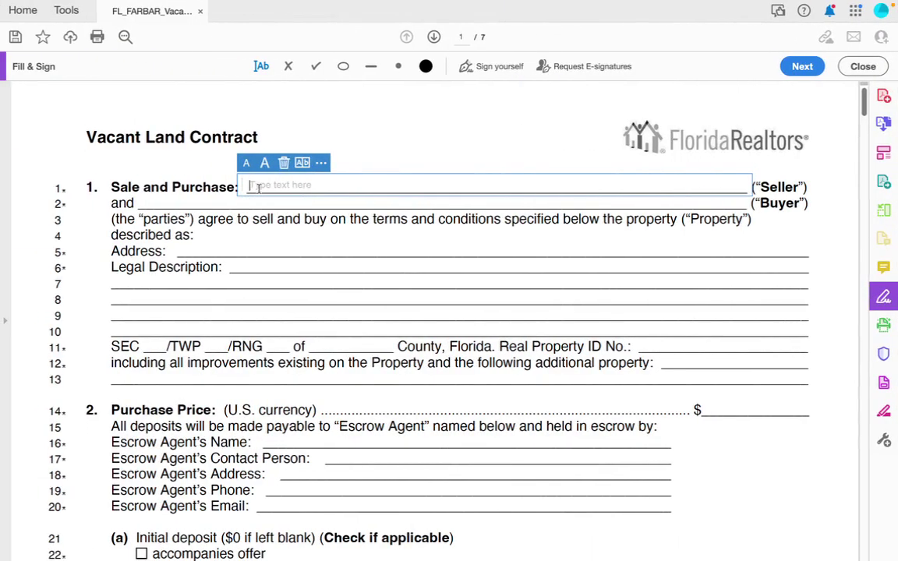
{"action": "key", "text": "super+v"}
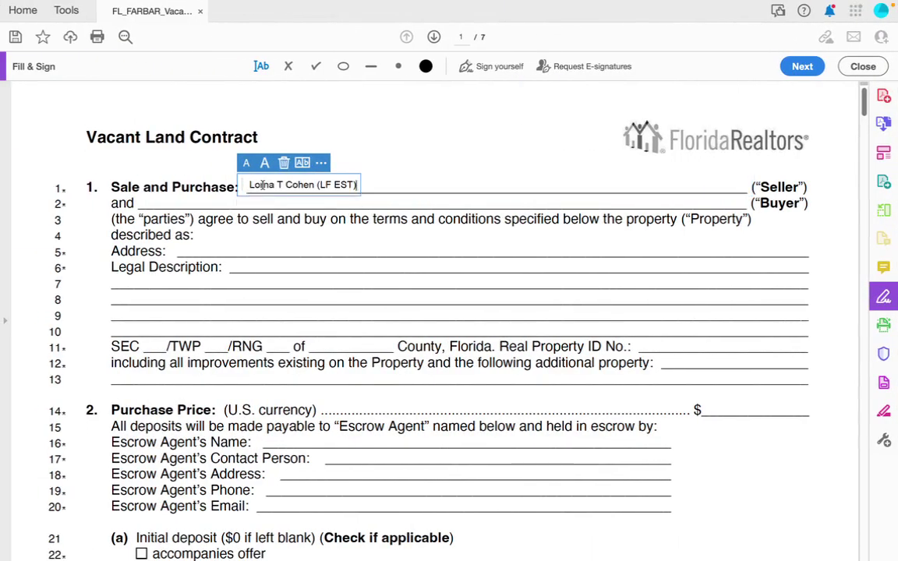
{"action": "left_click", "coordinate": [264, 162]}
{"action": "left_click_drag", "start_coordinate": [246, 181], "coordinate": [245, 184]}
{"action": "left_click", "coordinate": [268, 167]}
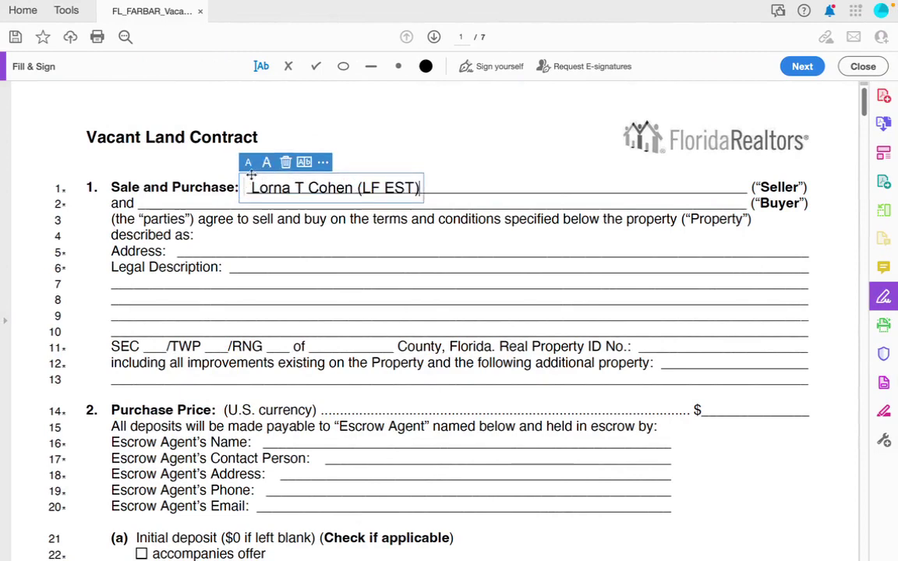
{"action": "left_click_drag", "start_coordinate": [248, 180], "coordinate": [247, 179]}
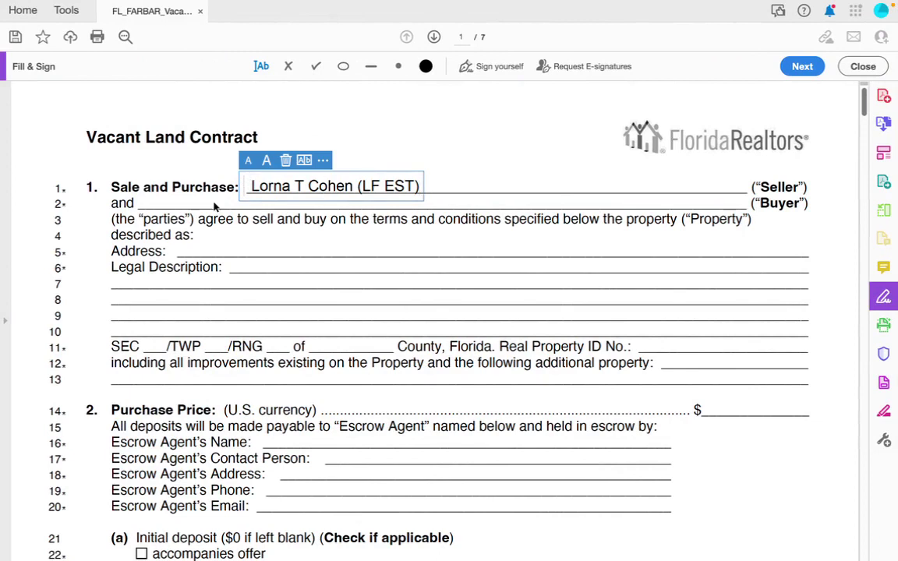
{"action": "left_click", "coordinate": [167, 205]}
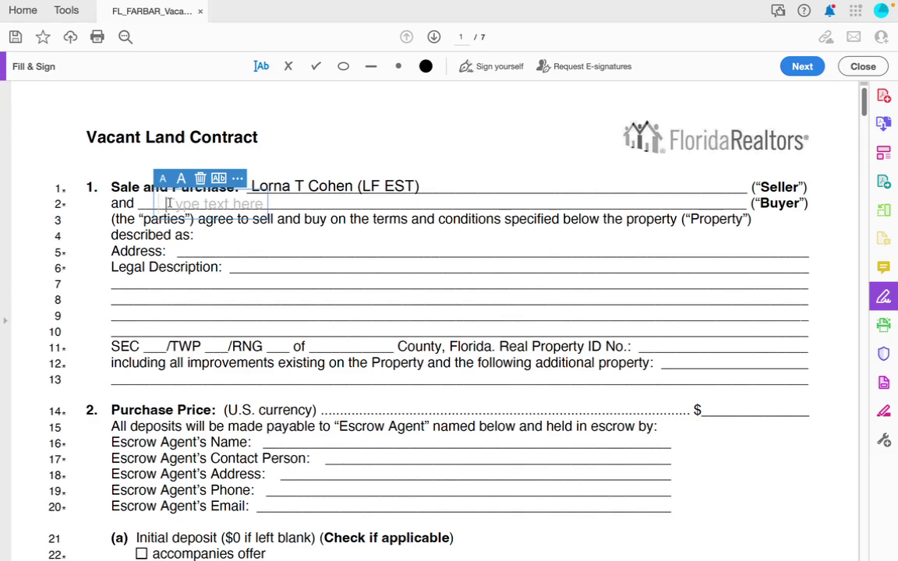
Enter the buyer company's name on the Buyer line via autocomplete and shift it slightly left.
{"action": "type", "text": "l"}
{"action": "key", "text": "BackSpace"}
{"action": "type", "text": "LARA"}
{"action": "key", "text": "Down"}
{"action": "key", "text": "Return"}
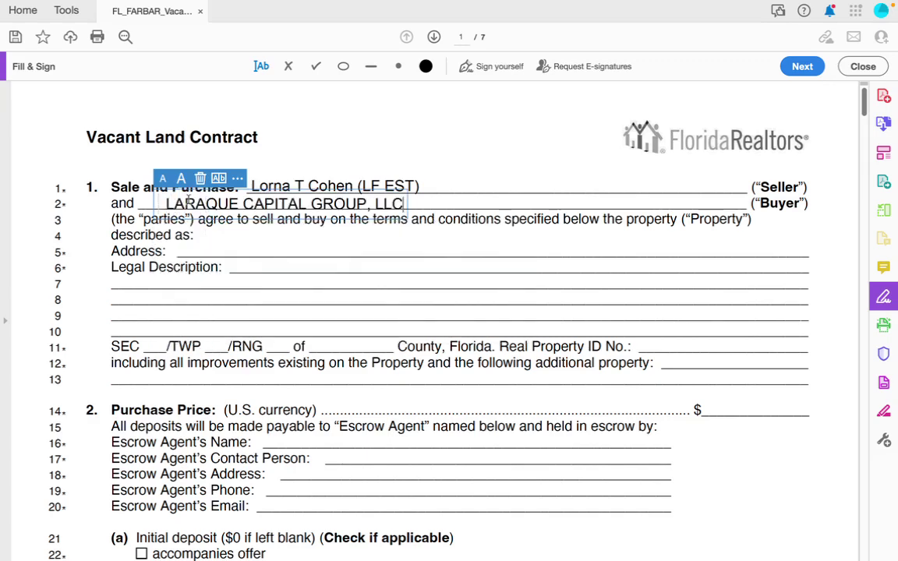
{"action": "left_click_drag", "start_coordinate": [155, 208], "coordinate": [152, 209]}
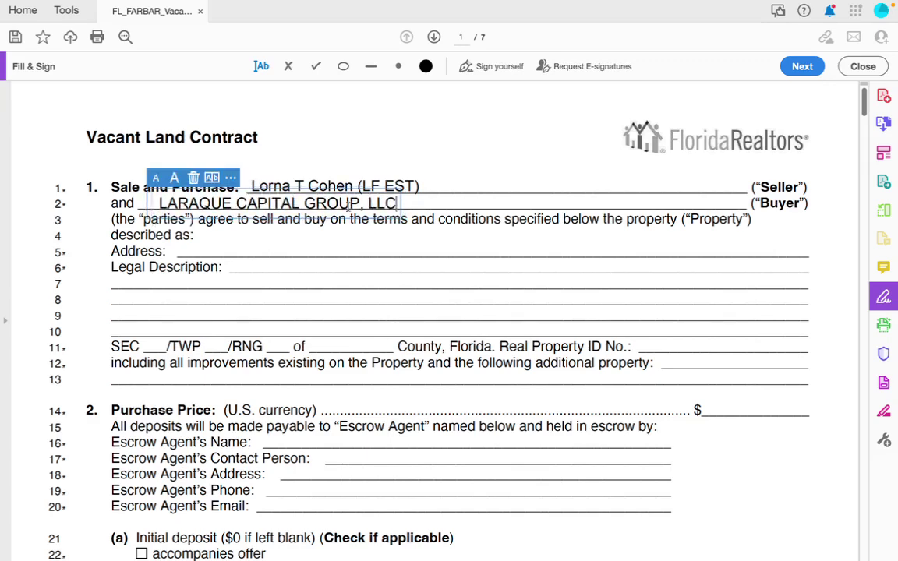
{"action": "left_click", "coordinate": [193, 246]}
{"action": "key", "text": "ctrl+Right"}
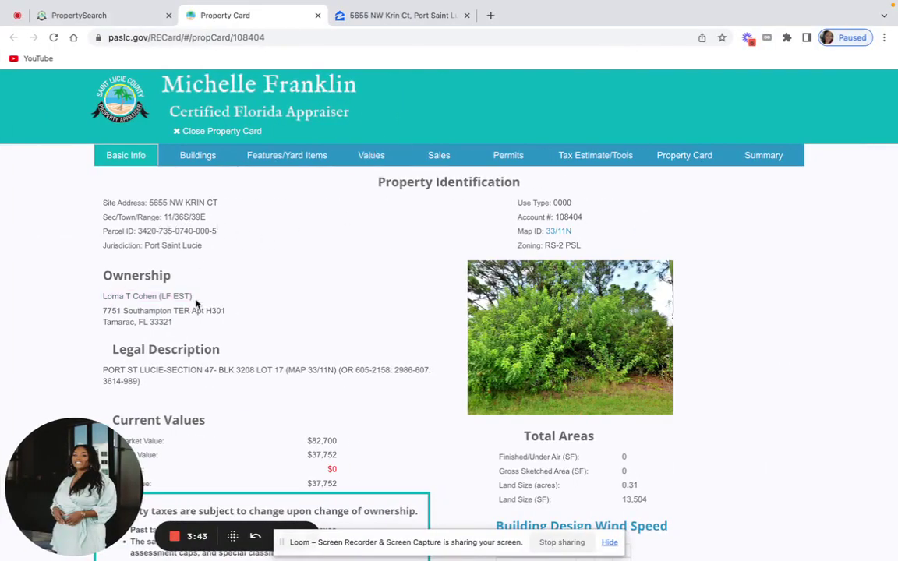
{"action": "scroll", "coordinate": [196, 304], "scroll_direction": "down", "scroll_amount": 2}
{"action": "scroll", "coordinate": [197, 302], "scroll_direction": "up", "scroll_amount": 2}
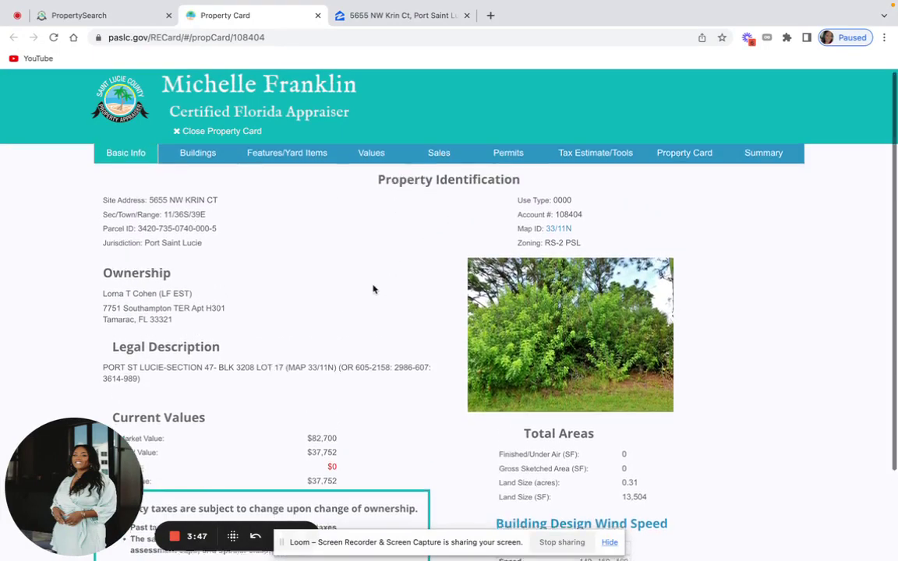
{"action": "scroll", "coordinate": [372, 289], "scroll_direction": "down", "scroll_amount": 2}
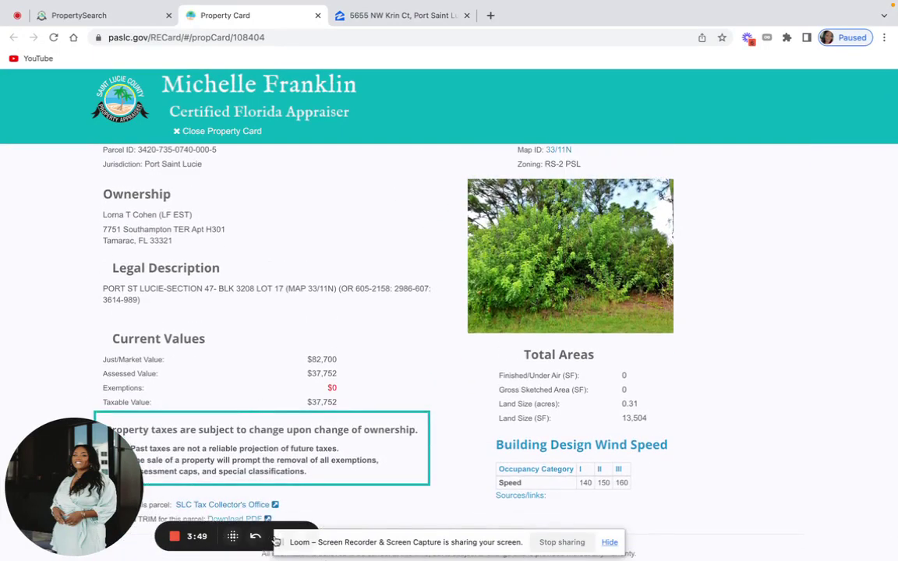
{"action": "left_click", "coordinate": [611, 544]}
{"action": "scroll", "coordinate": [165, 203], "scroll_direction": "up", "scroll_amount": 2}
{"action": "left_click_drag", "start_coordinate": [146, 202], "coordinate": [222, 205]}
{"action": "left_click", "coordinate": [194, 203]}
{"action": "triple_click", "coordinate": [194, 203]}
{"action": "left_click", "coordinate": [196, 203]}
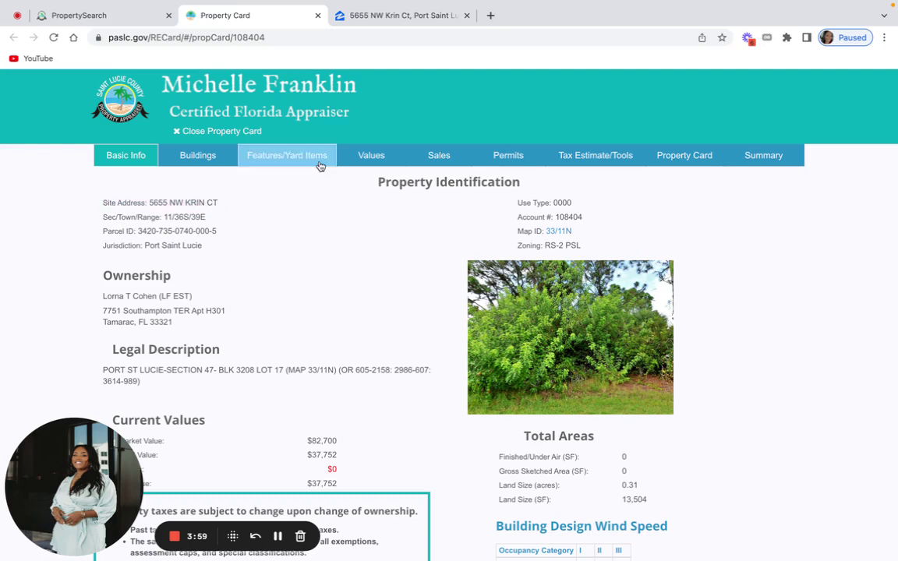
Copy the lot's full street address from the Zillow listing and return to the property card.
{"action": "left_click", "coordinate": [433, 19]}
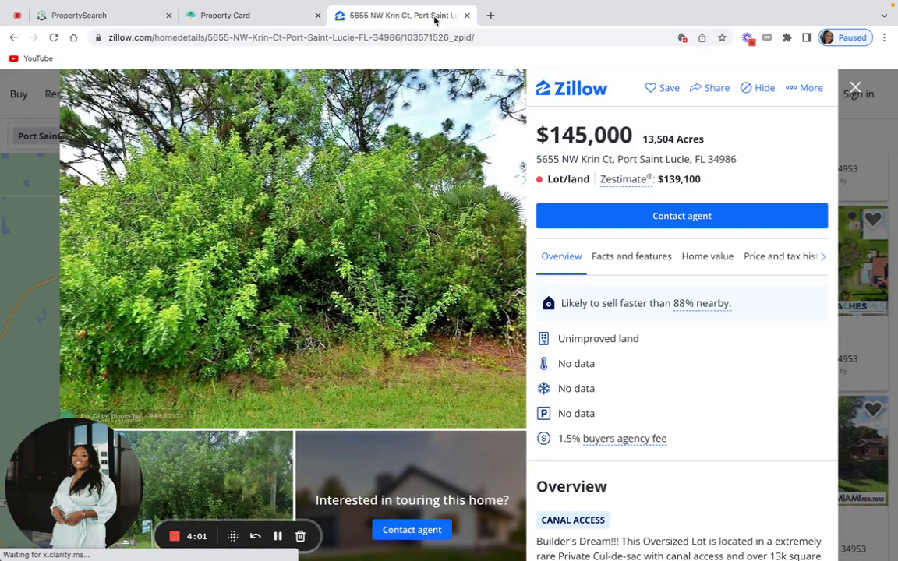
{"action": "triple_click", "coordinate": [659, 159]}
{"action": "right_click", "coordinate": [659, 159]}
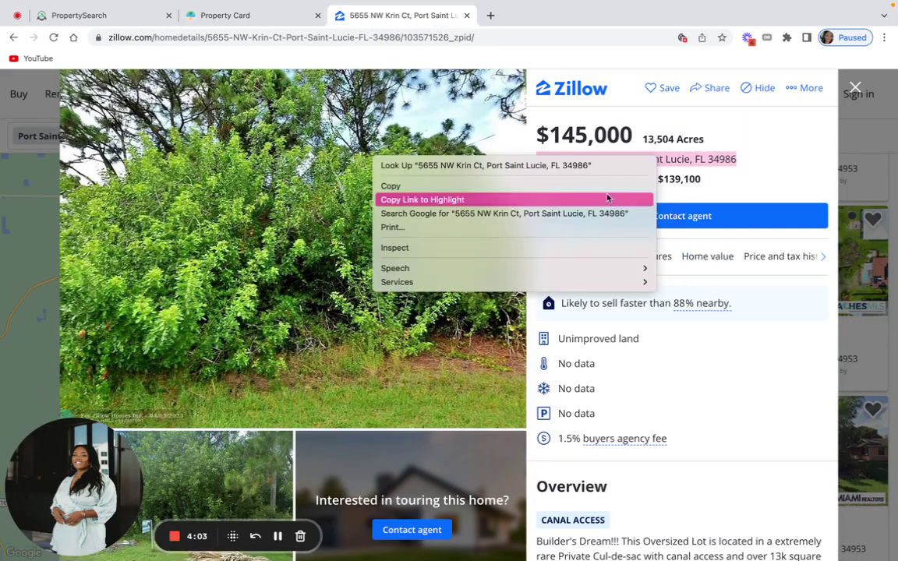
{"action": "left_click", "coordinate": [578, 187]}
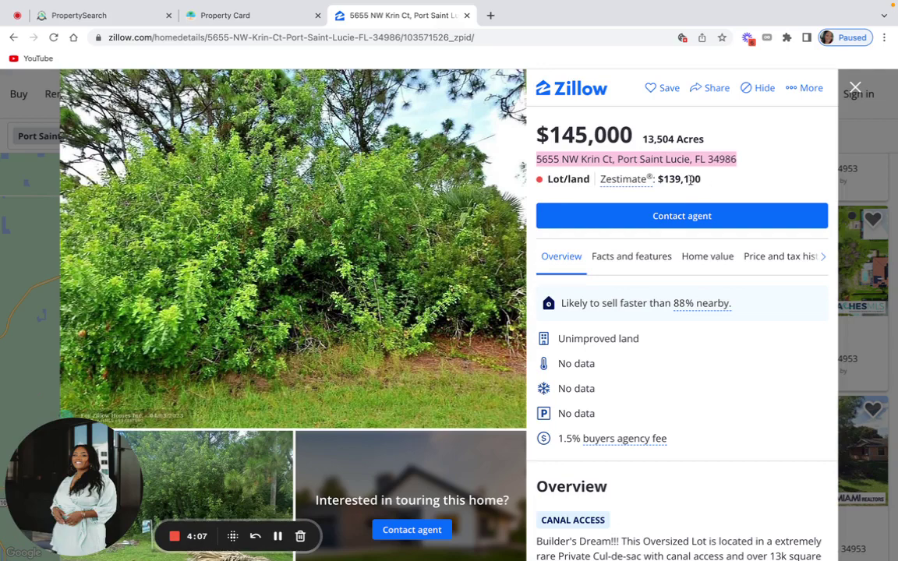
{"action": "left_click", "coordinate": [276, 16]}
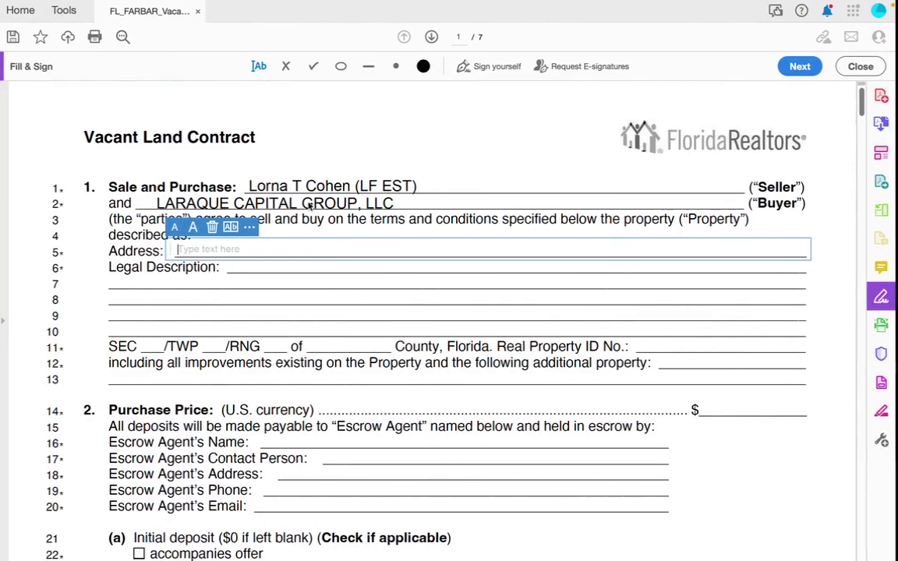
Paste the lot's street address onto the Address line and enlarge it two sizes.
{"action": "key", "text": "ctrl+v"}
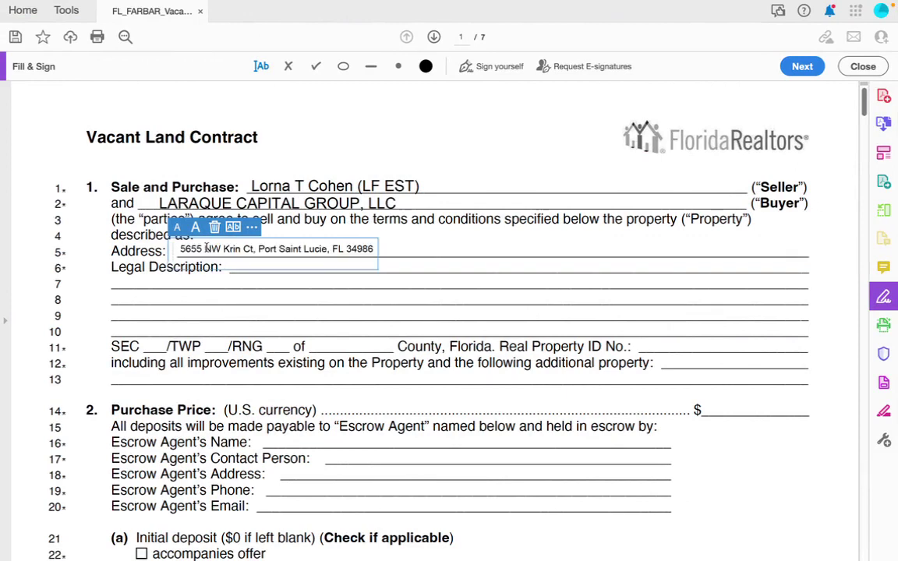
{"action": "left_click", "coordinate": [195, 227]}
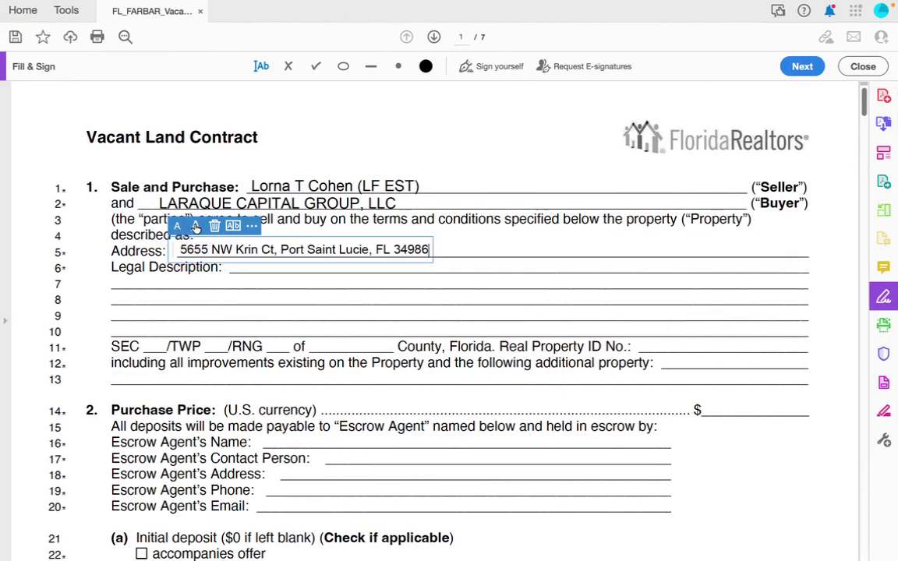
{"action": "left_click", "coordinate": [195, 227]}
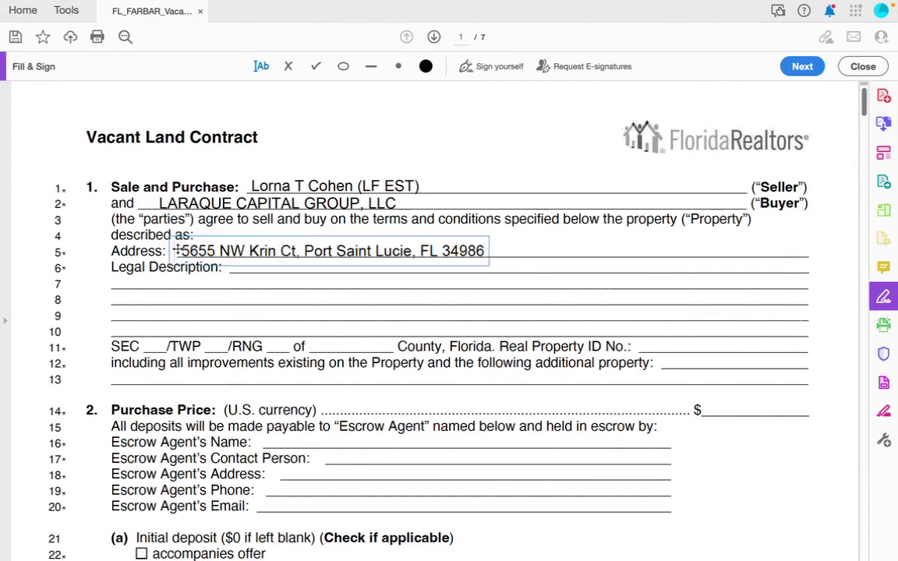
{"action": "left_click", "coordinate": [240, 267]}
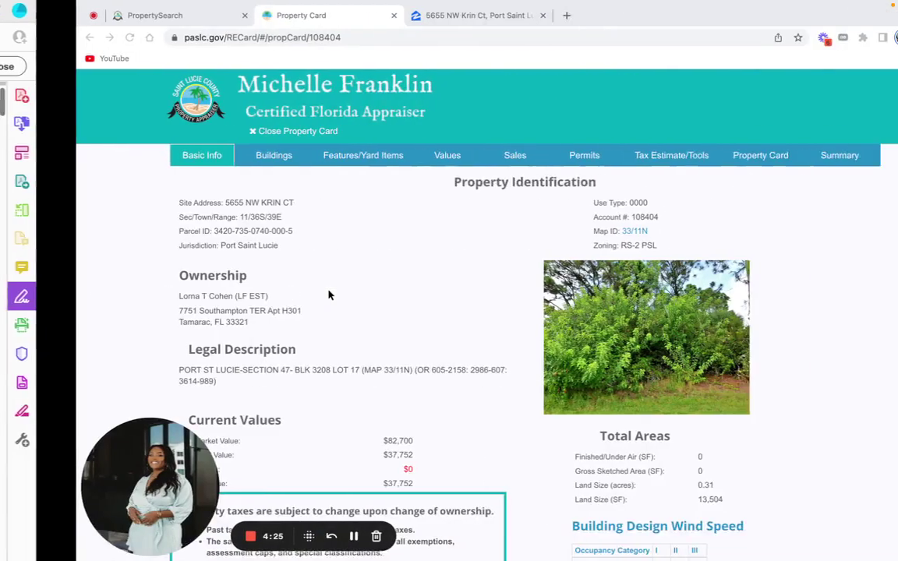
Select the parcel's legal description text on the property record card.
{"action": "scroll", "coordinate": [296, 302], "scroll_direction": "down", "scroll_amount": 1}
{"action": "left_click_drag", "start_coordinate": [168, 341], "coordinate": [105, 333]}
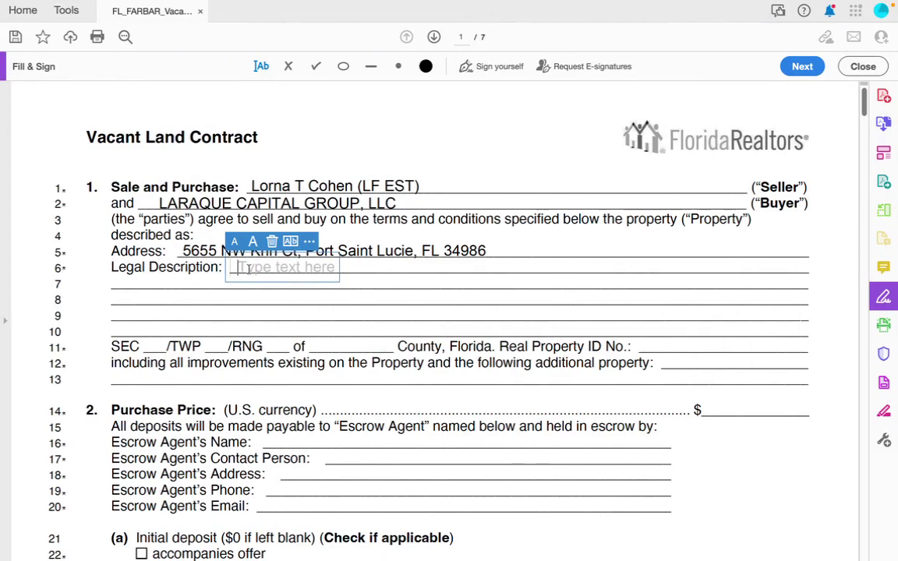
Paste the legal description, shrink it two sizes and shift it to fit the line.
{"action": "key", "text": "ctrl+v"}
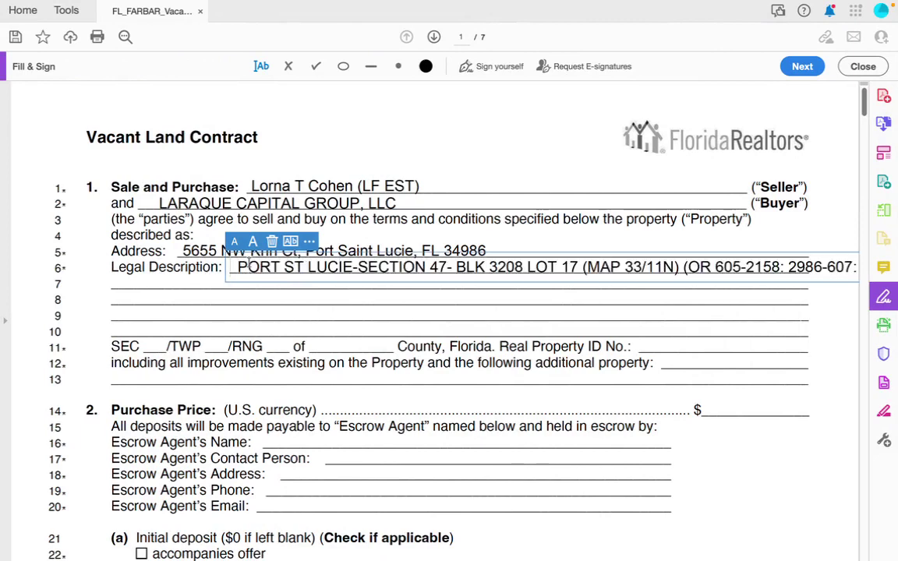
{"action": "left_click", "coordinate": [234, 242]}
{"action": "left_click_drag", "start_coordinate": [232, 266], "coordinate": [224, 268]}
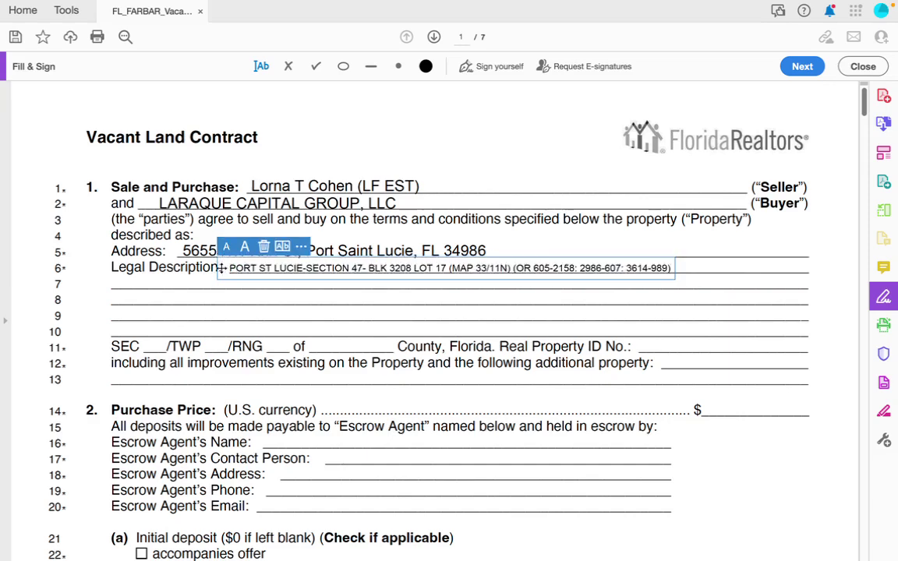
{"action": "left_click", "coordinate": [226, 246]}
{"action": "left_click", "coordinate": [320, 265]}
{"action": "left_click", "coordinate": [357, 296]}
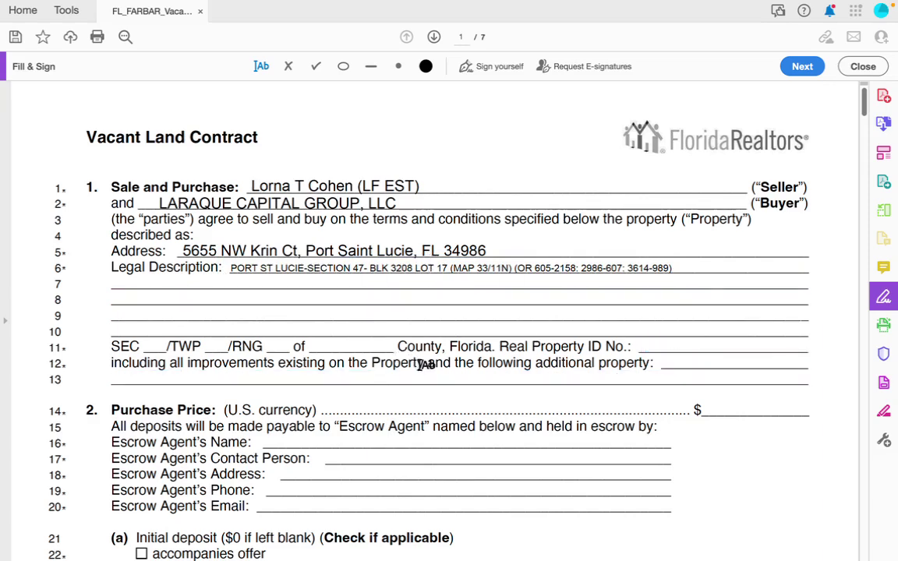
Fill the County blank with ST LUCIE and enlarge its font two steps.
{"action": "left_click", "coordinate": [329, 345]}
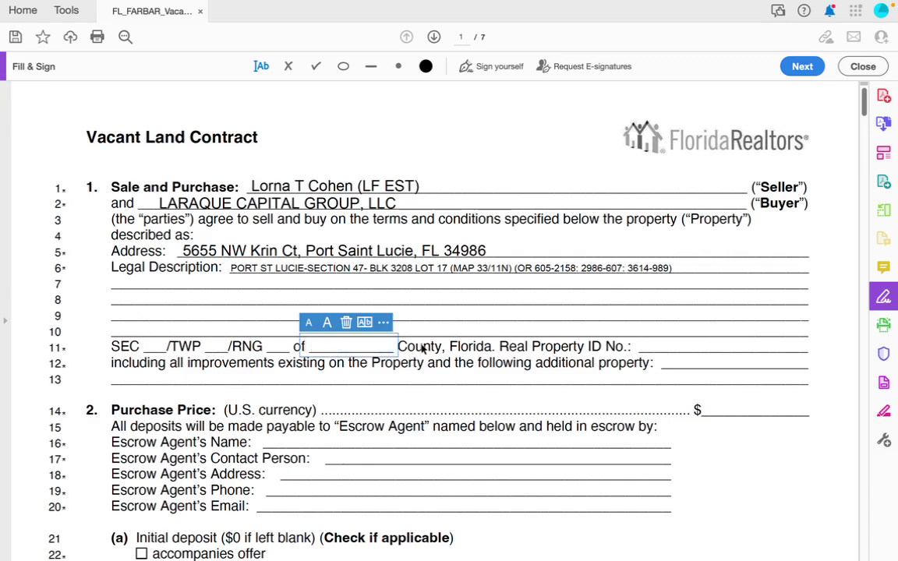
{"action": "type", "text": "ST"}
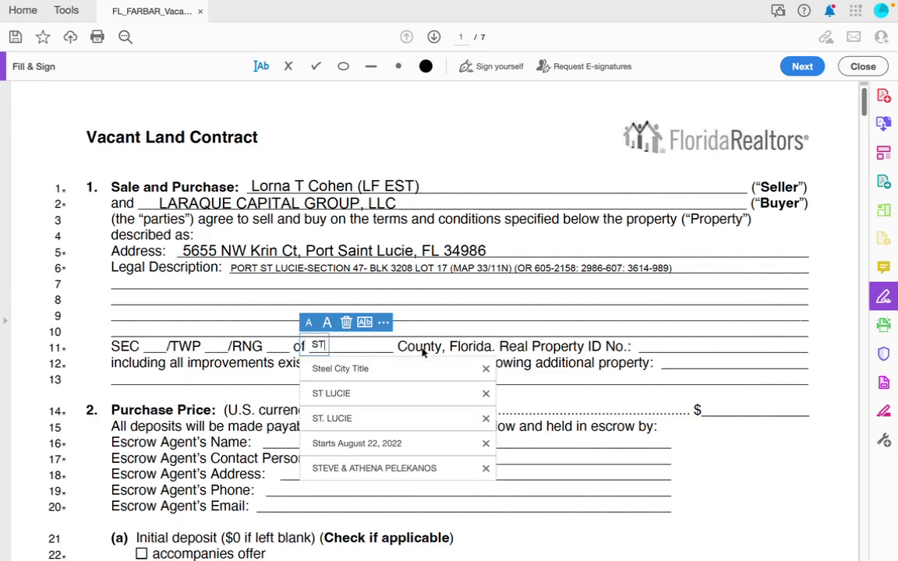
{"action": "left_click", "coordinate": [343, 393]}
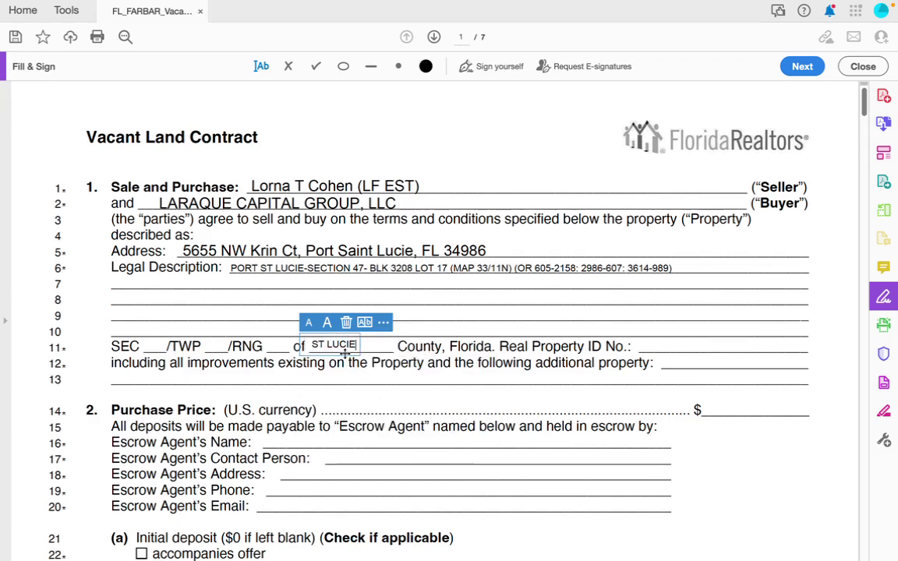
{"action": "left_click", "coordinate": [351, 347]}
{"action": "left_click", "coordinate": [341, 323]}
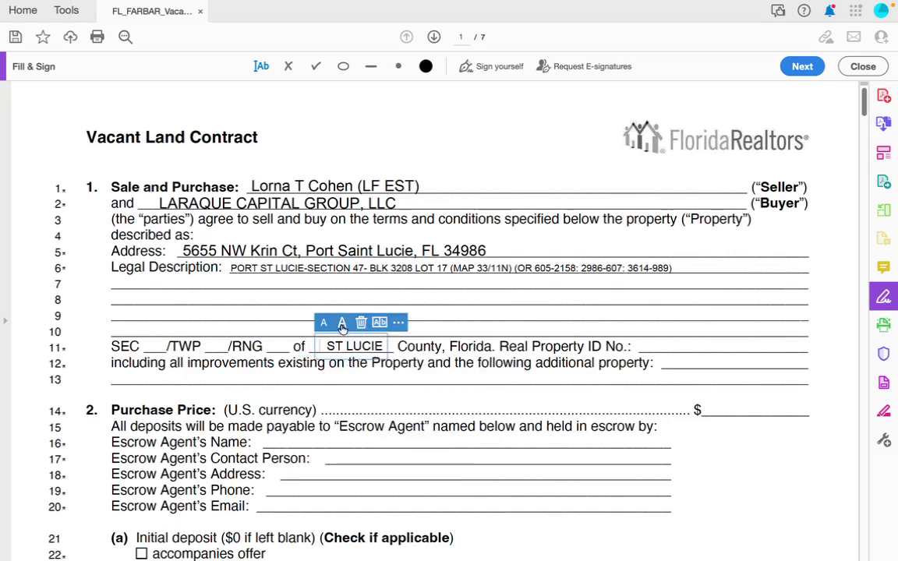
{"action": "left_click", "coordinate": [168, 349]}
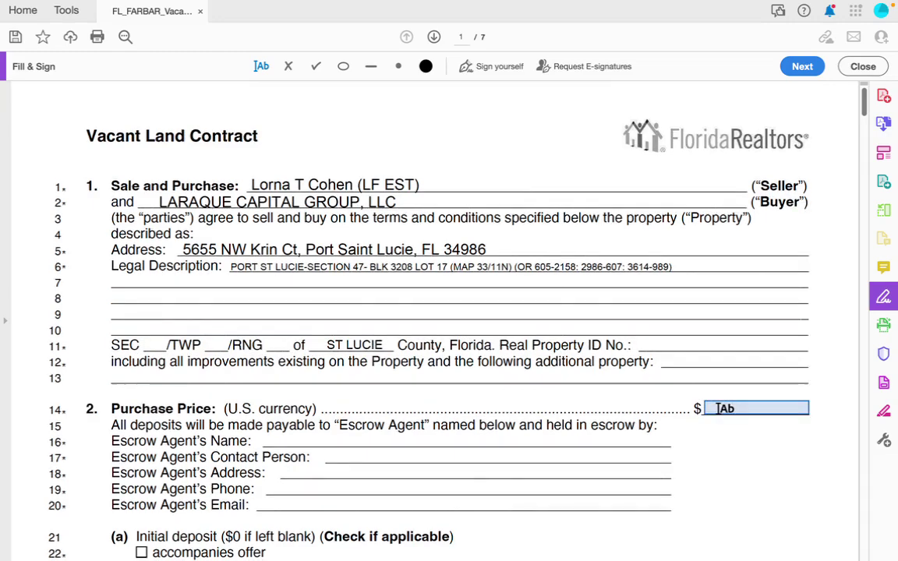
Start a text entry in the Purchase Price $ blank, then switch to the browser.
{"action": "scroll", "coordinate": [684, 447], "scroll_direction": "down", "scroll_amount": 2}
{"action": "scroll", "coordinate": [620, 359], "scroll_direction": "down", "scroll_amount": 2}
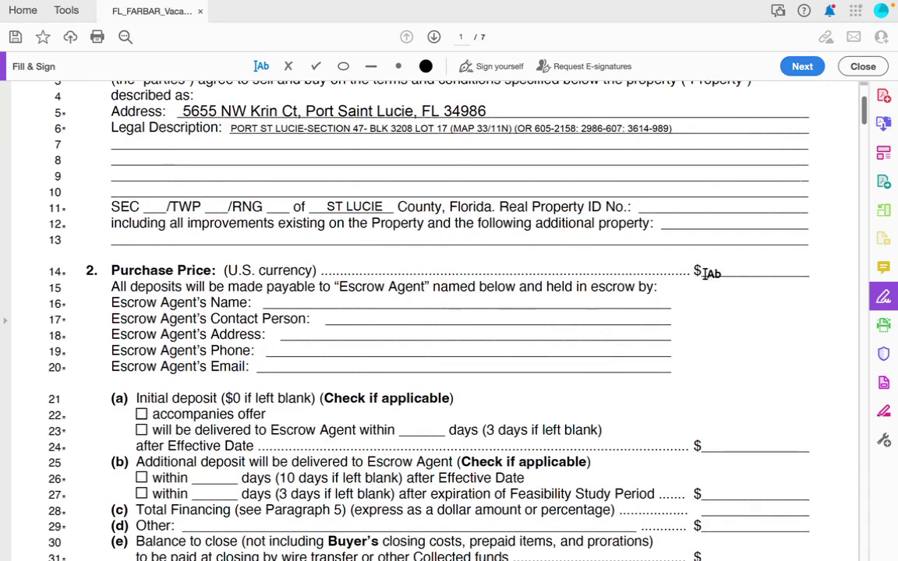
{"action": "left_click", "coordinate": [718, 269]}
{"action": "key", "text": "ctrl+Right"}
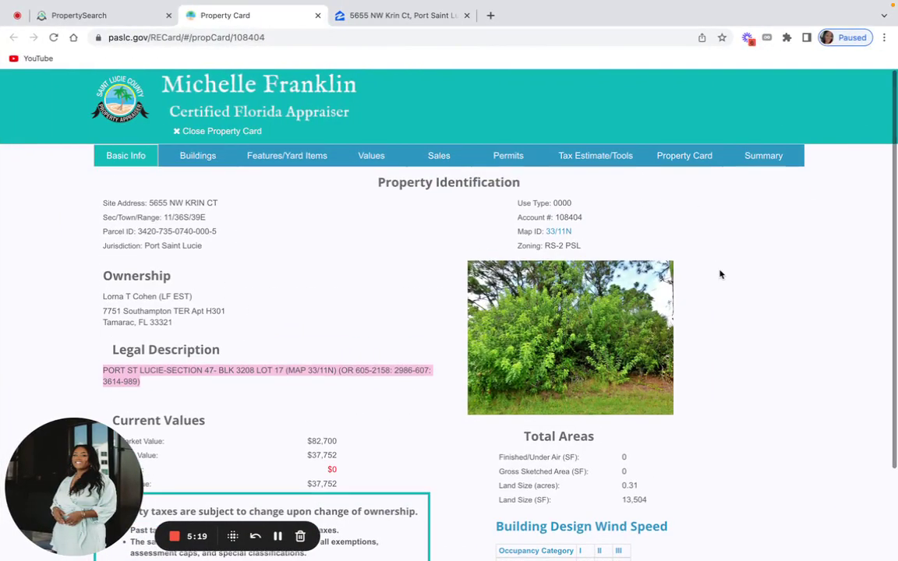
Check the $145,000 Zillow listing price in Chrome, then return to the contract in Acrobat.
{"action": "left_click", "coordinate": [434, 19]}
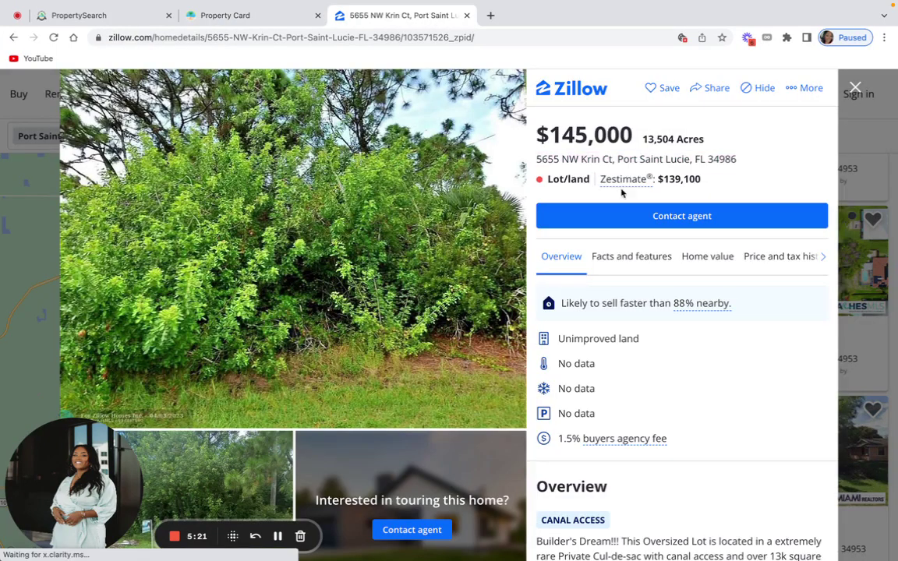
{"action": "left_click", "coordinate": [146, 21]}
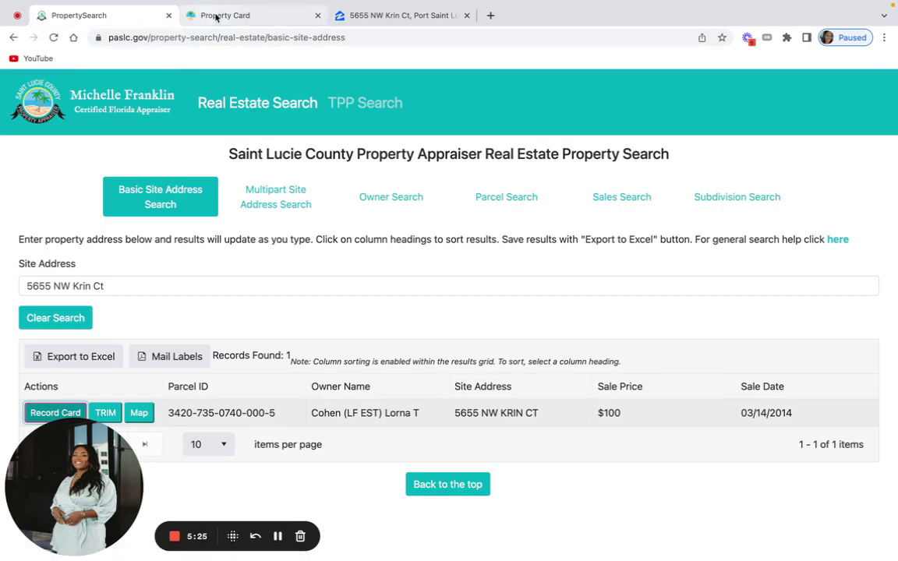
{"action": "left_click", "coordinate": [248, 16]}
{"action": "left_click", "coordinate": [399, 16]}
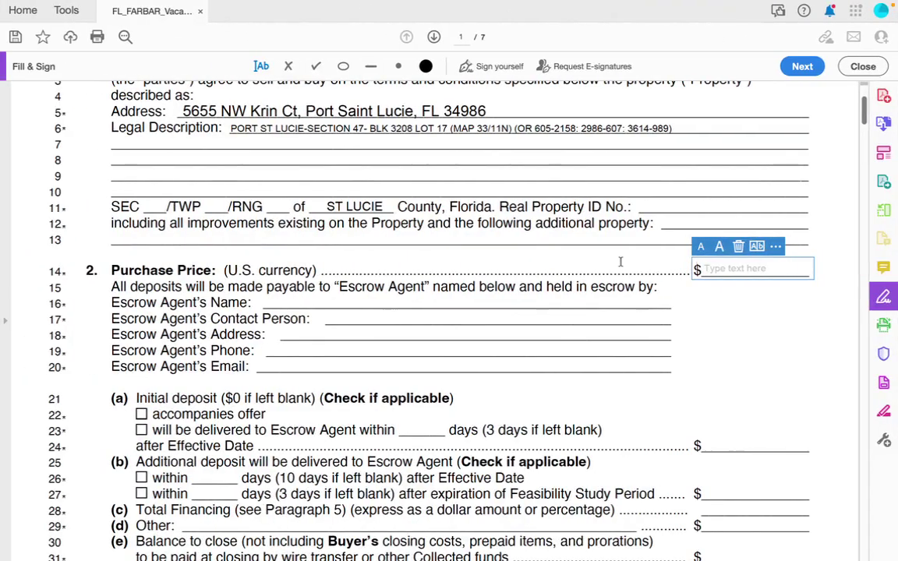
Enter 145,000.00 as the purchase price, enlarged two font steps.
{"action": "type", "text": "145,"}
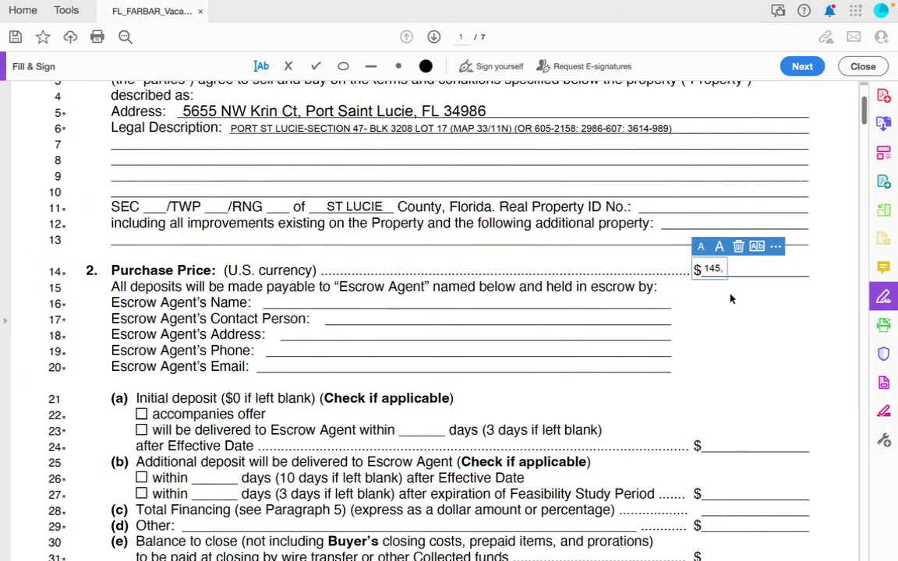
{"action": "type", "text": "000.00"}
{"action": "left_click", "coordinate": [720, 246]}
{"action": "left_click", "coordinate": [721, 246]}
{"action": "key", "text": "Escape"}
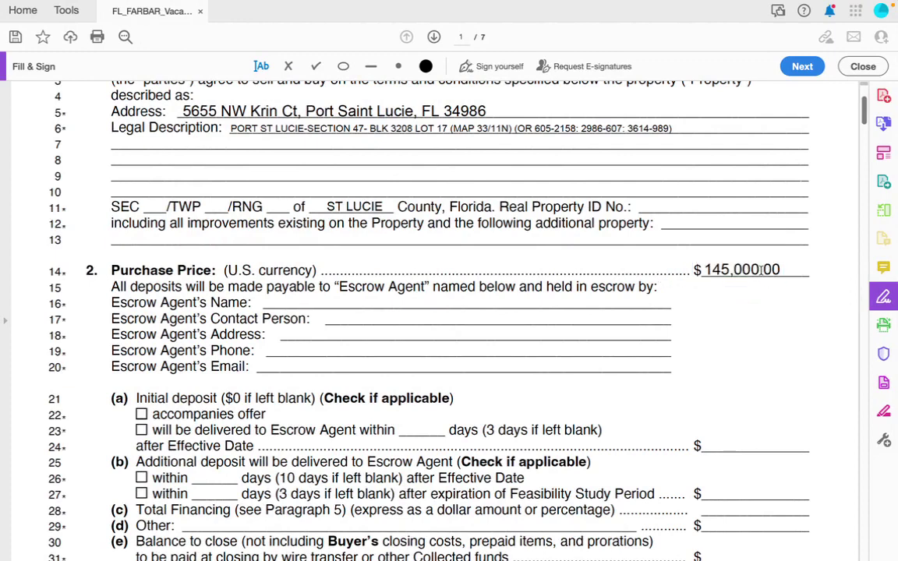
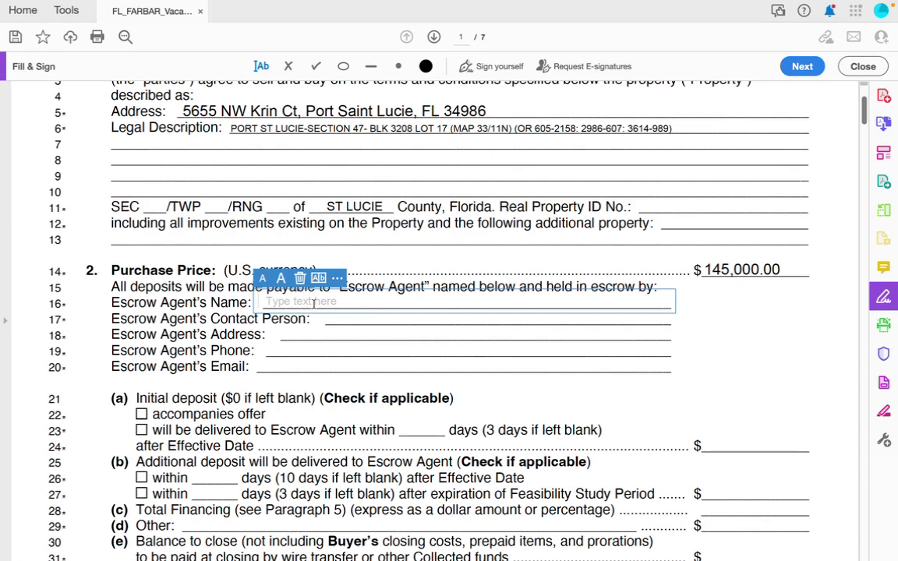
Fill Escrow Agent's Name with 'TBD Within 3-5 Business Days' from the saved suggestion.
{"action": "type", "text": "TBD"}
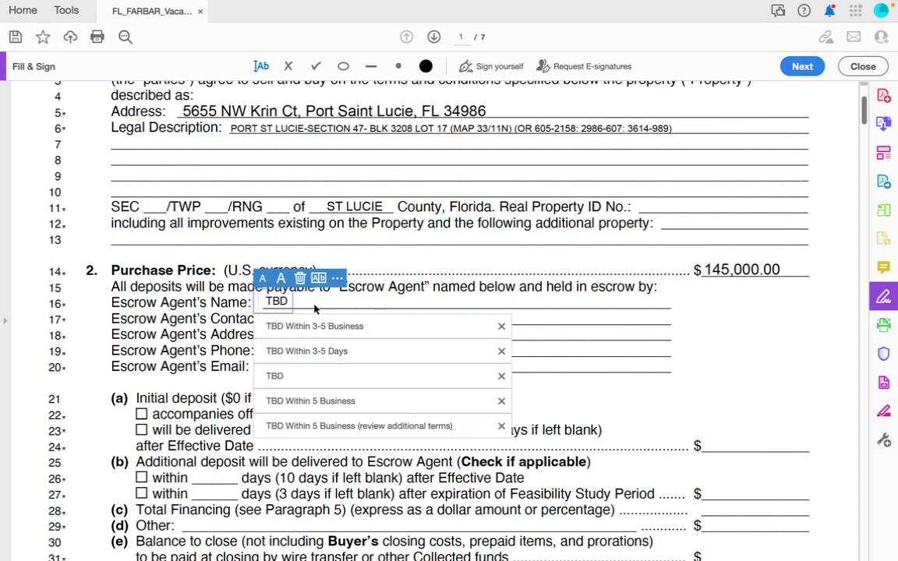
{"action": "left_click", "coordinate": [357, 324]}
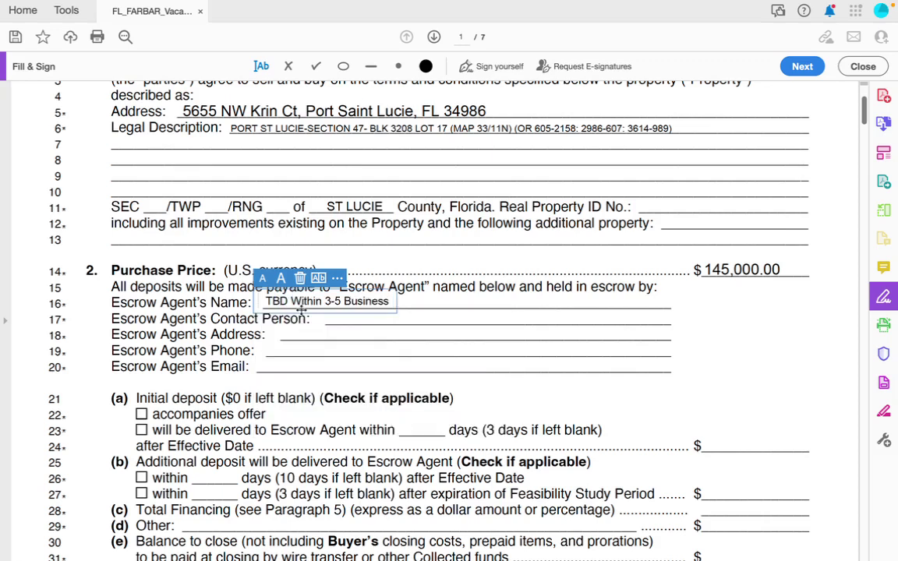
{"action": "type", "text": "Days"}
{"action": "left_click_drag", "start_coordinate": [315, 305], "coordinate": [317, 310]}
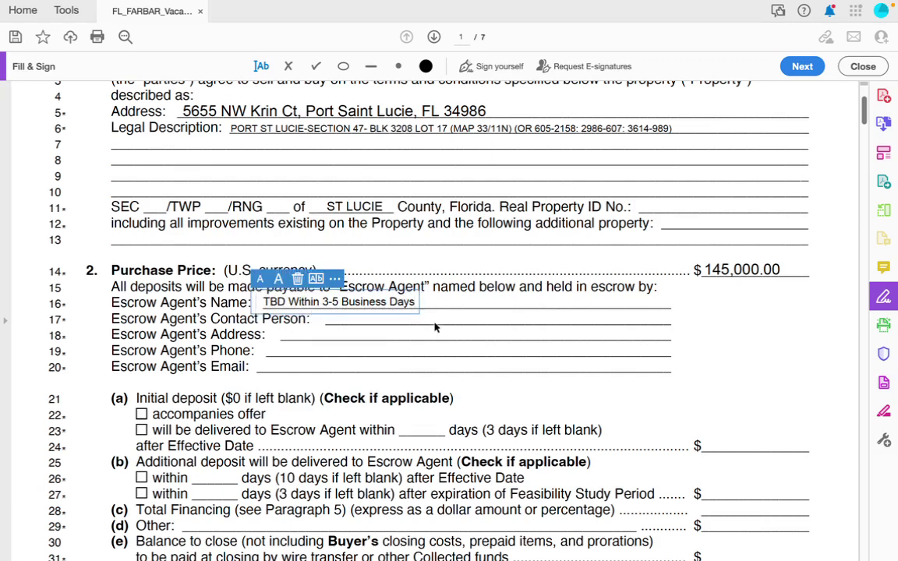
{"action": "left_click", "coordinate": [456, 303]}
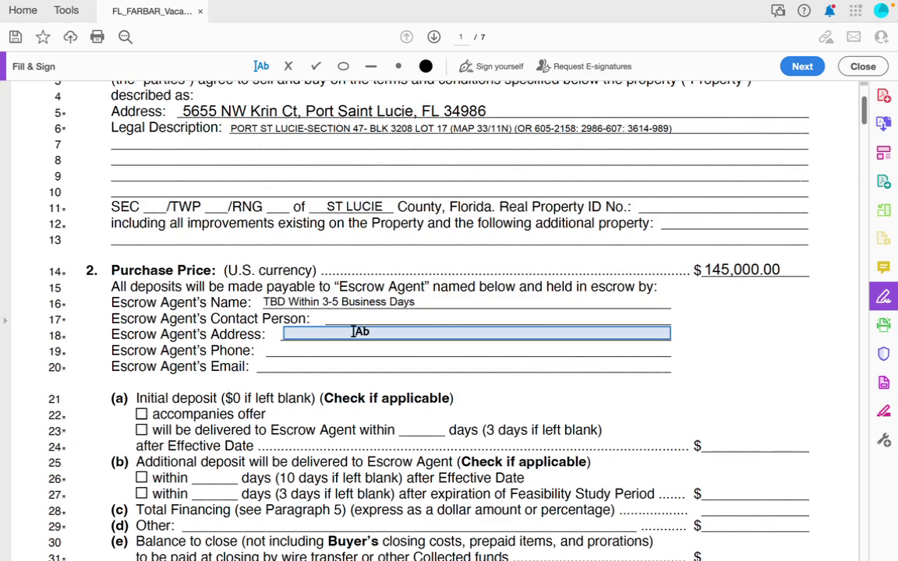
Check the line 23 initial deposit delivery option.
{"action": "scroll", "coordinate": [355, 331], "scroll_direction": "down", "scroll_amount": 1}
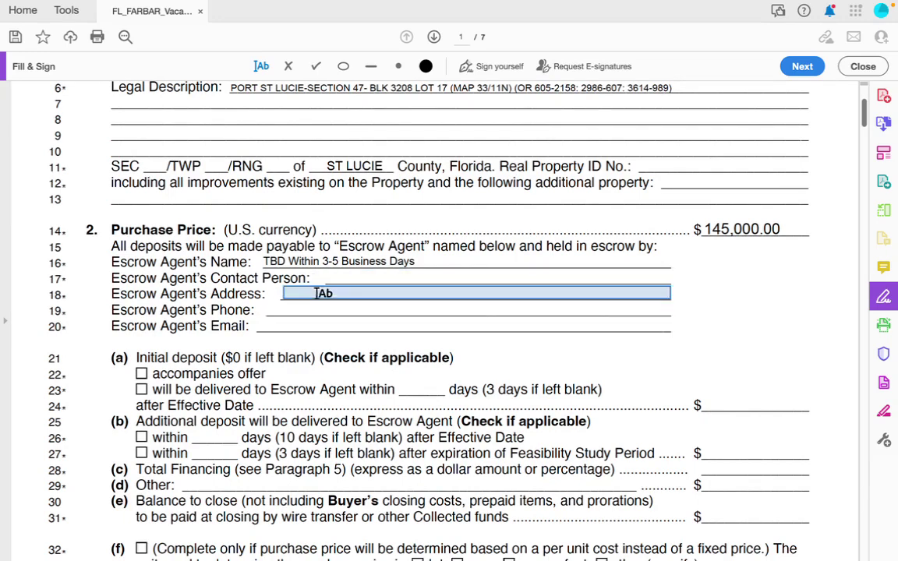
{"action": "scroll", "coordinate": [301, 367], "scroll_direction": "down", "scroll_amount": 2}
{"action": "scroll", "coordinate": [301, 368], "scroll_direction": "down", "scroll_amount": 2}
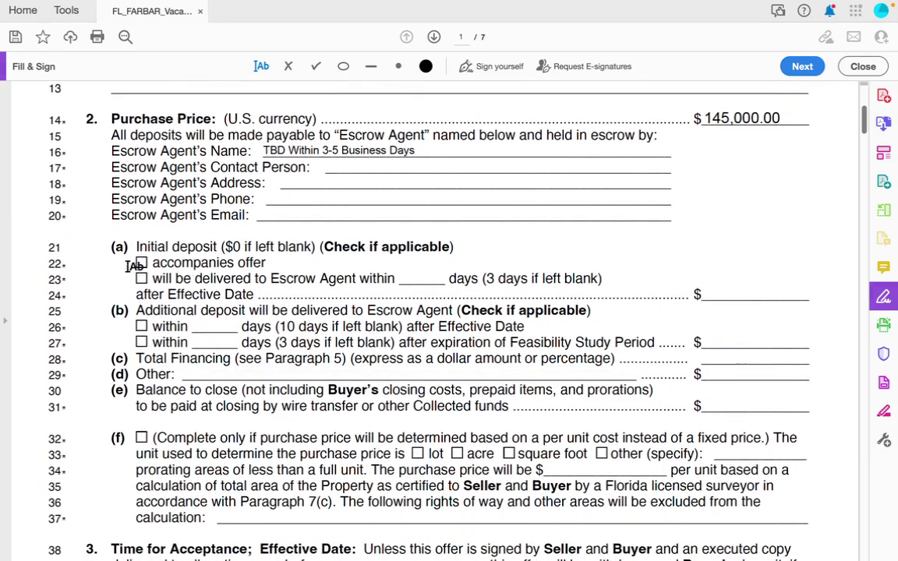
{"action": "left_click", "coordinate": [141, 278]}
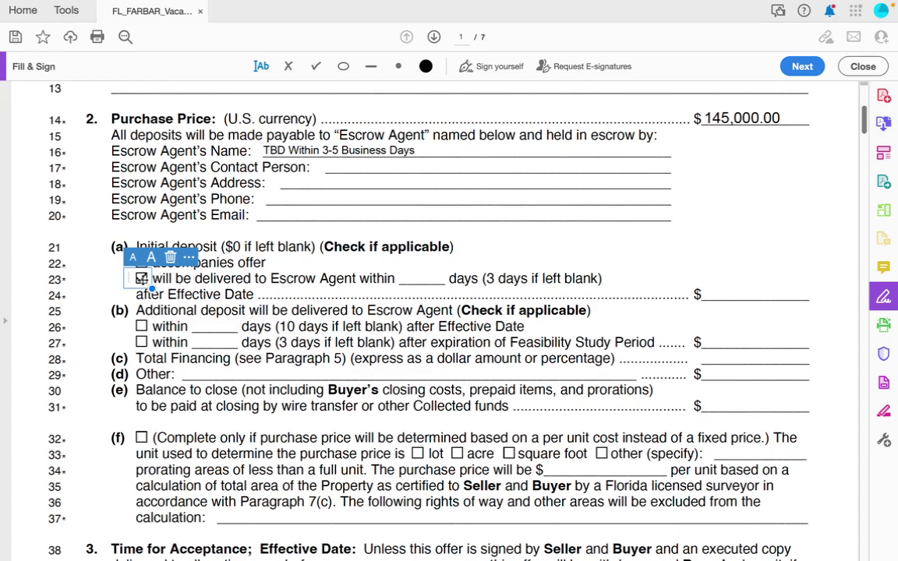
Enter 5-7 in the line 23 days blank for the initial deposit.
{"action": "left_click", "coordinate": [422, 278]}
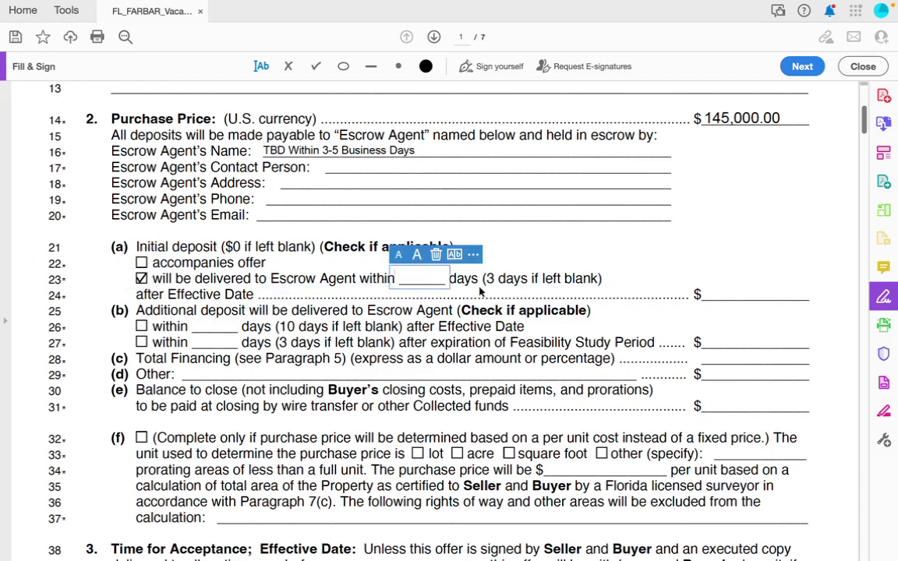
{"action": "type", "text": "5-7"}
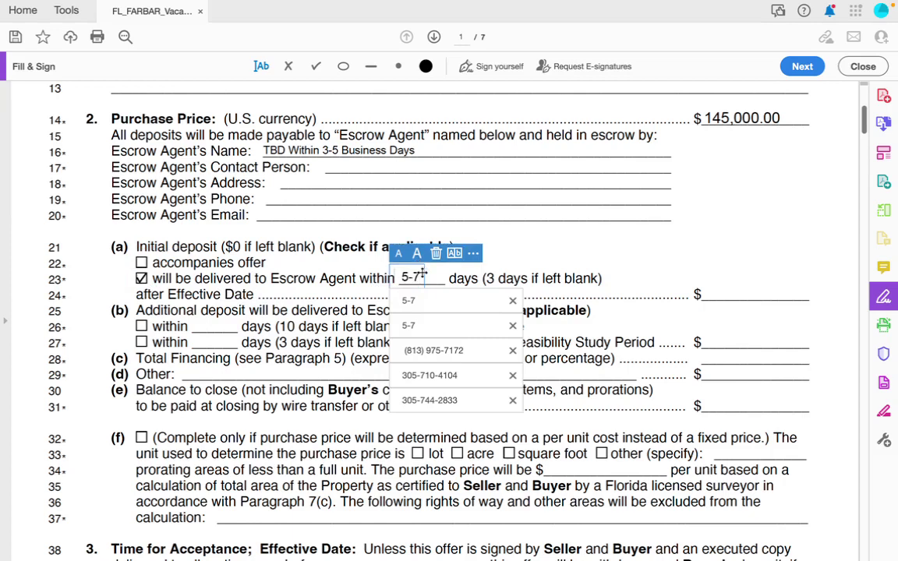
{"action": "left_click", "coordinate": [422, 268]}
{"action": "left_click", "coordinate": [431, 276]}
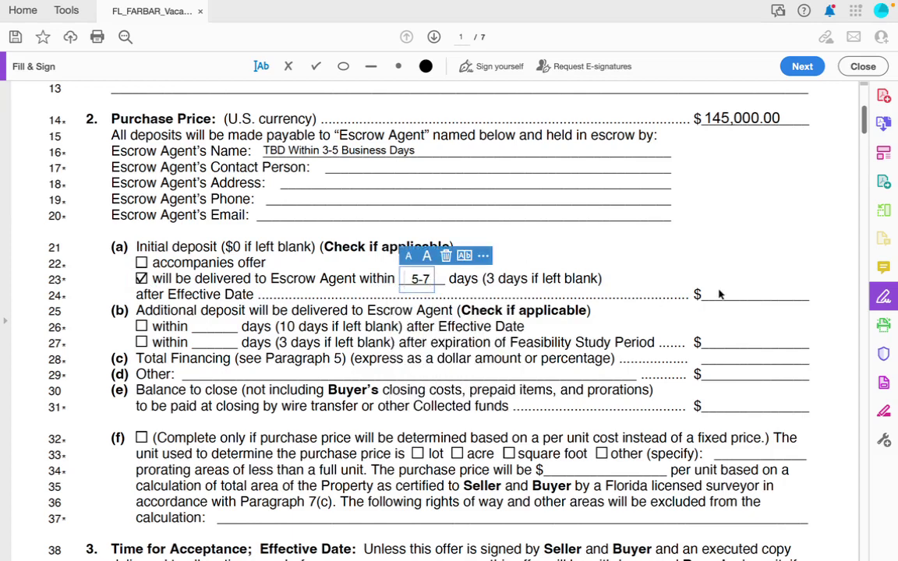
Fill the line 24 deposit amount with 500.00 from the autocomplete suggestion.
{"action": "left_click", "coordinate": [712, 294]}
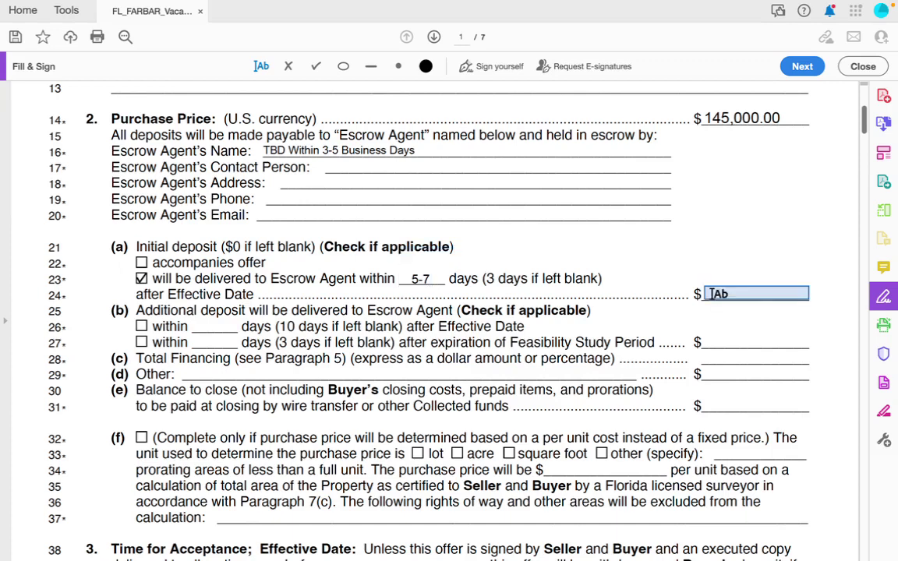
{"action": "left_click", "coordinate": [712, 294]}
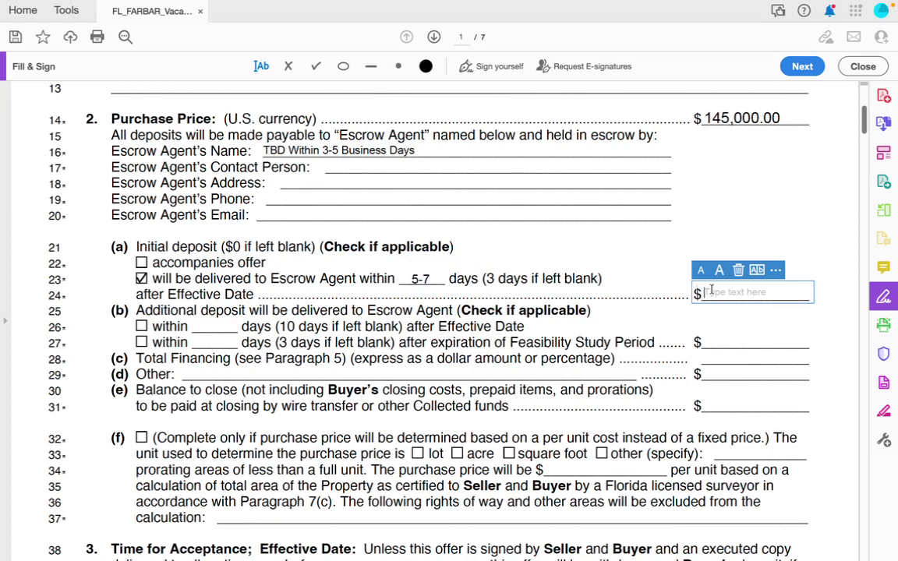
{"action": "type", "text": "50"}
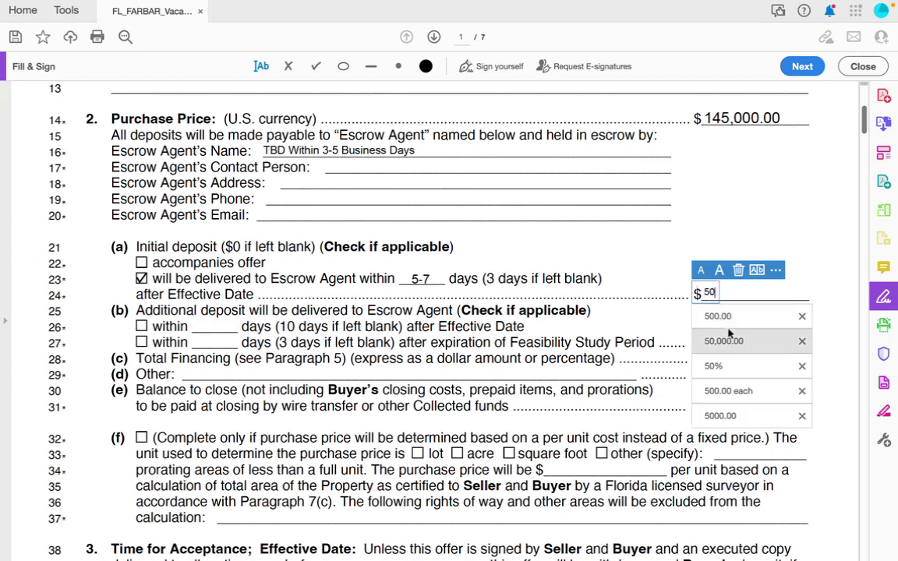
{"action": "left_click", "coordinate": [719, 317]}
{"action": "left_click", "coordinate": [666, 266]}
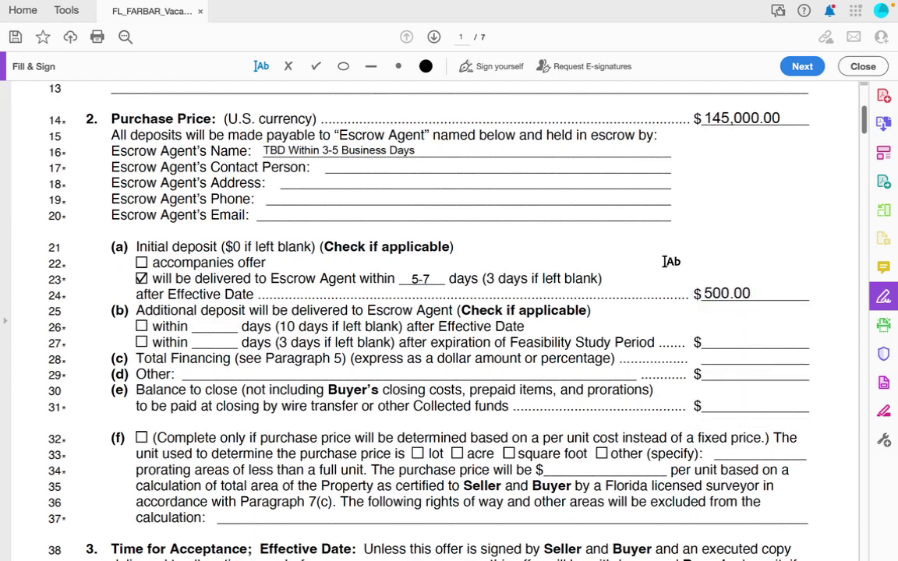
{"action": "scroll", "coordinate": [667, 337], "scroll_direction": "down", "scroll_amount": 1}
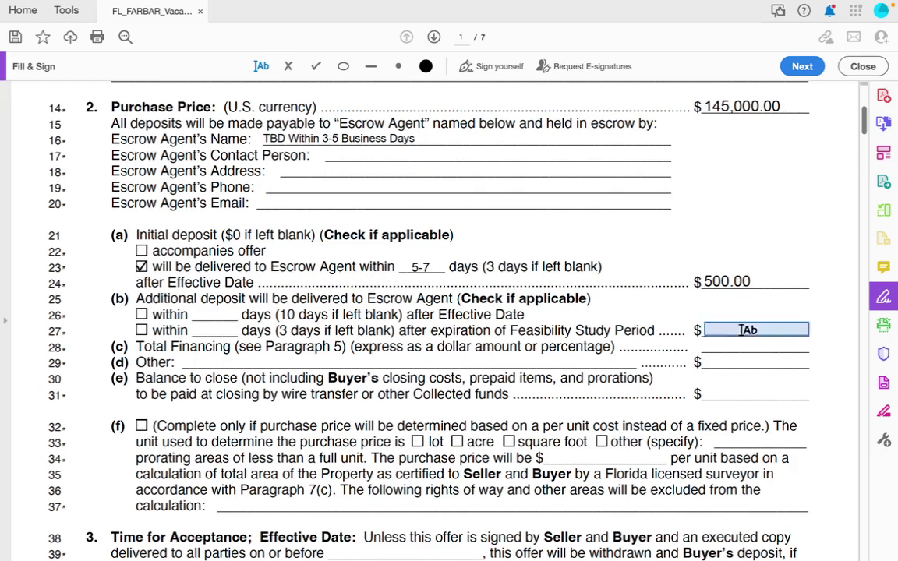
Enter 144,500.00 as the line 31 balance to close and enlarge its text.
{"action": "left_click", "coordinate": [721, 394]}
{"action": "left_click", "coordinate": [716, 394]}
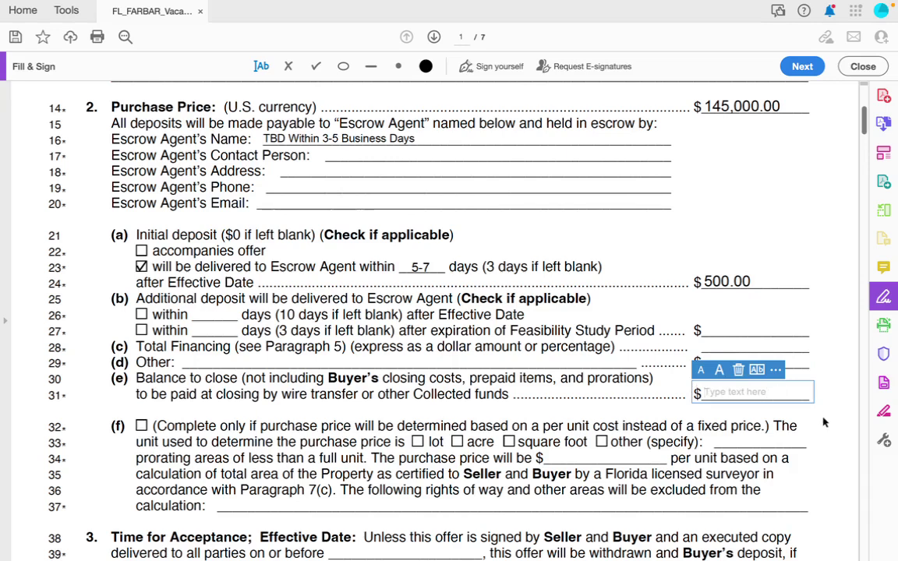
{"action": "type", "text": "144"}
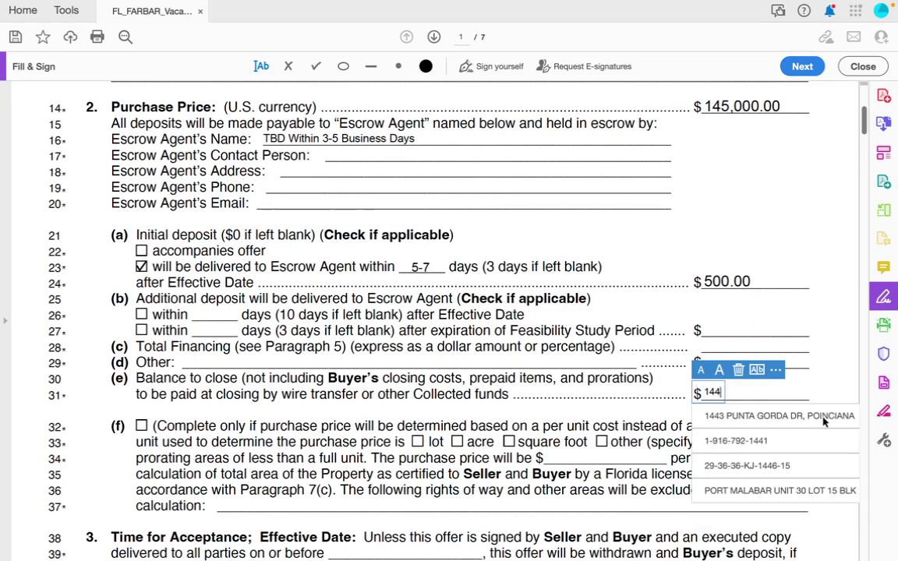
{"action": "type", "text": ",500."}
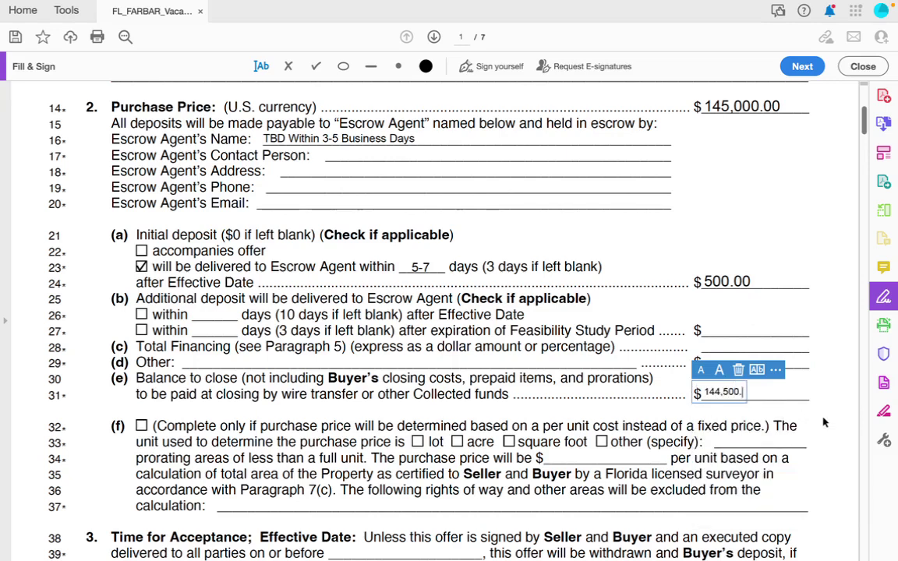
{"action": "type", "text": "00"}
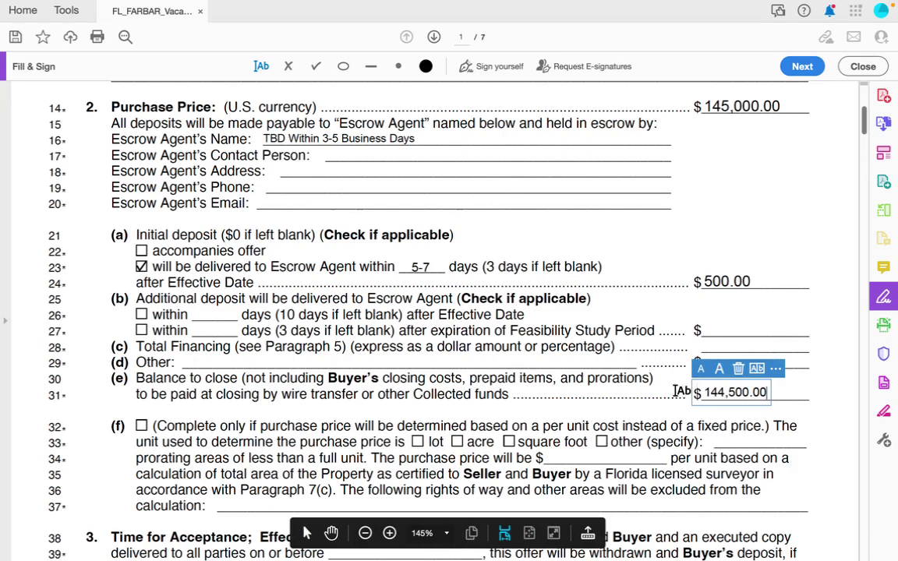
{"action": "key", "text": "Escape"}
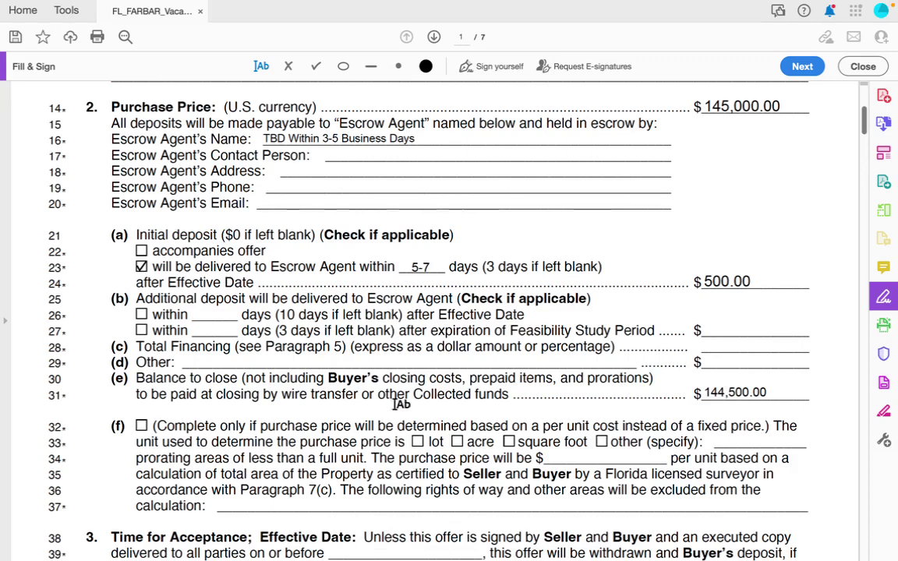
{"action": "left_click", "coordinate": [737, 393]}
{"action": "left_click", "coordinate": [715, 366]}
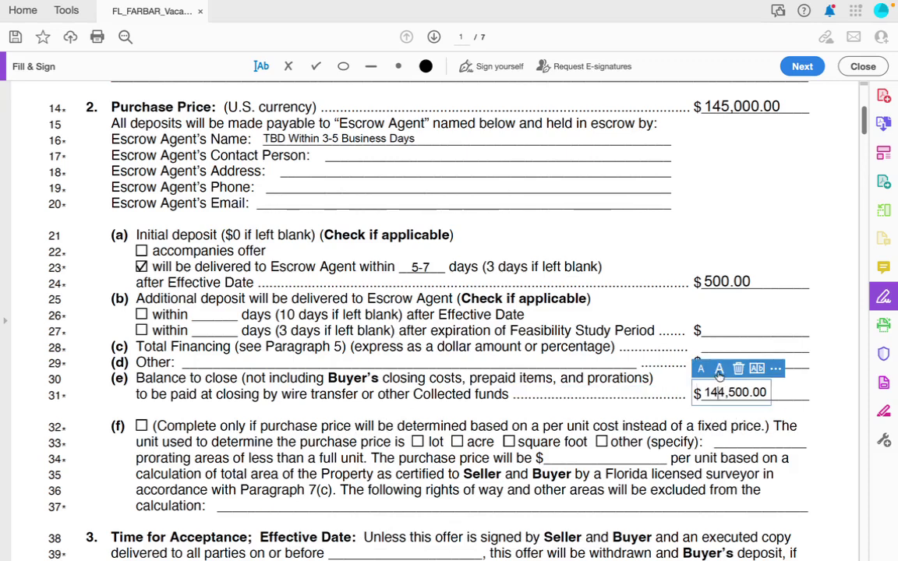
{"action": "left_click", "coordinate": [639, 412]}
{"action": "scroll", "coordinate": [639, 412], "scroll_direction": "down", "scroll_amount": 3}
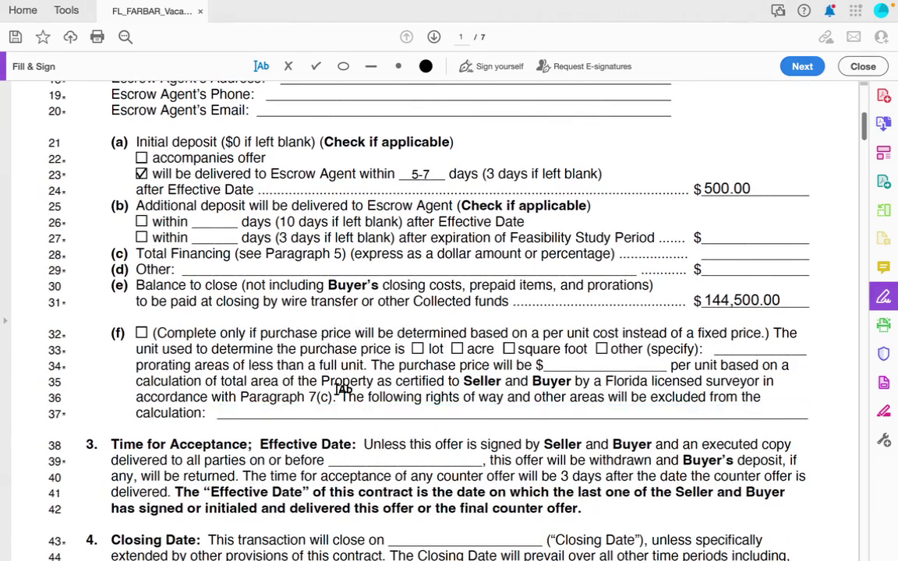
Enter '5pm est on 05/1/2023' in the paragraph 3 acceptance deadline blank, aligned on the line.
{"action": "scroll", "coordinate": [341, 389], "scroll_direction": "down", "scroll_amount": 3}
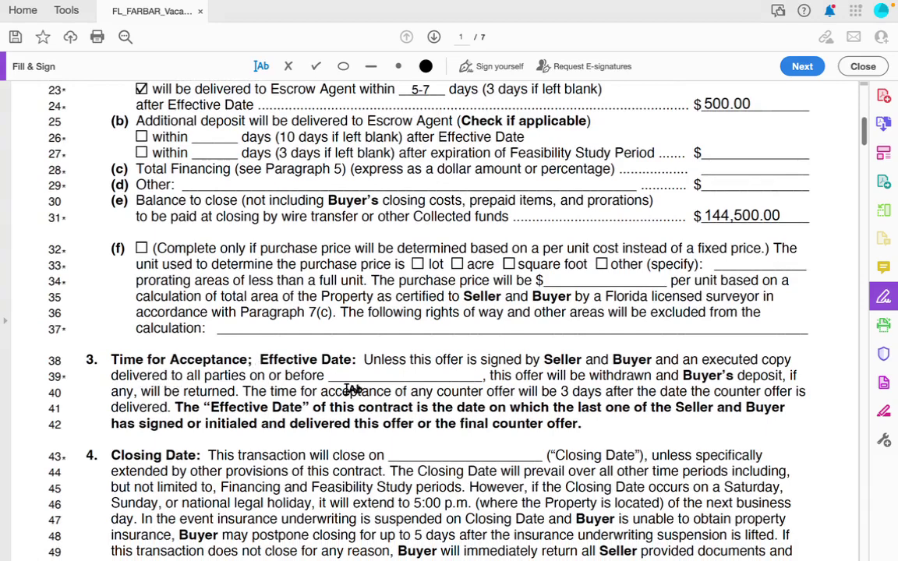
{"action": "scroll", "coordinate": [350, 386], "scroll_direction": "down", "scroll_amount": 1}
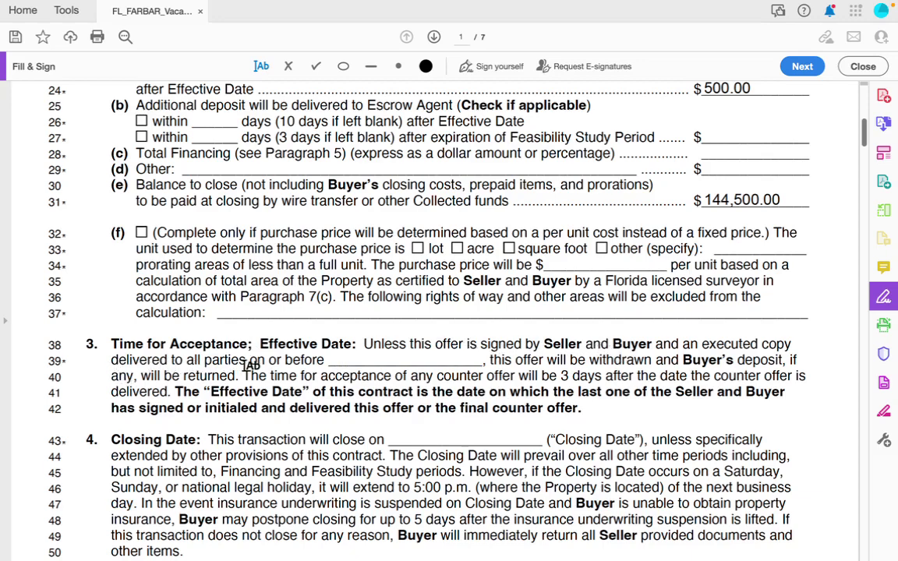
{"action": "left_click", "coordinate": [357, 359]}
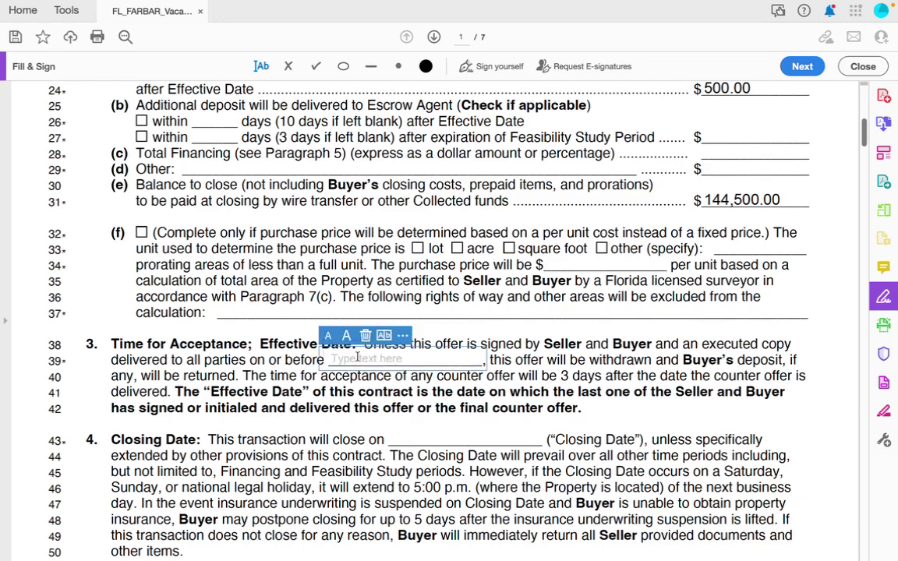
{"action": "type", "text": "5pm"}
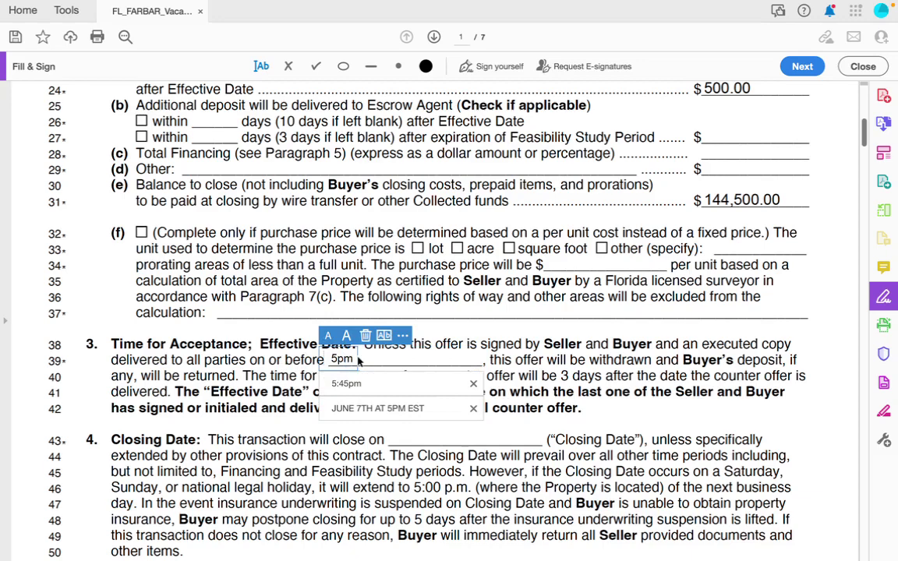
{"action": "type", "text": " est on 05/1"}
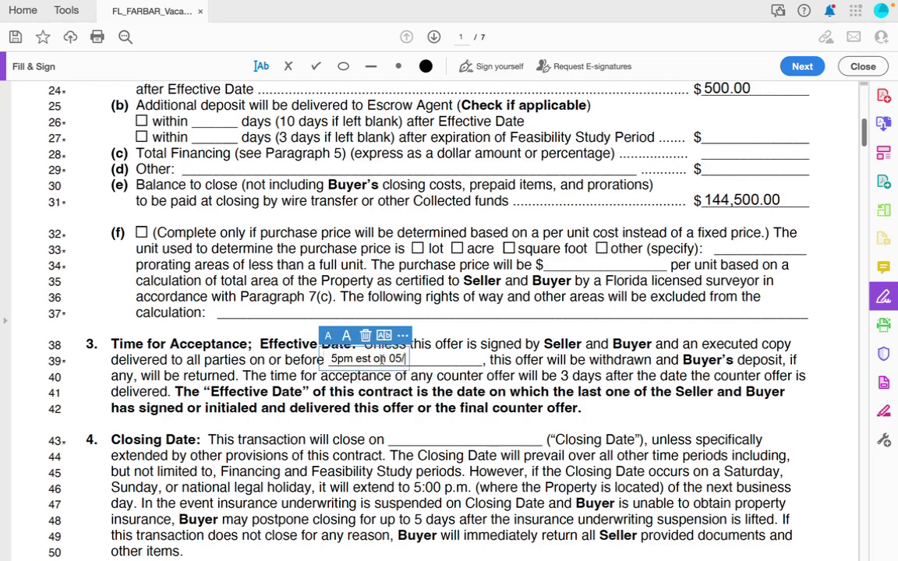
{"action": "type", "text": "2023"}
{"action": "left_click_drag", "start_coordinate": [328, 362], "coordinate": [343, 365]}
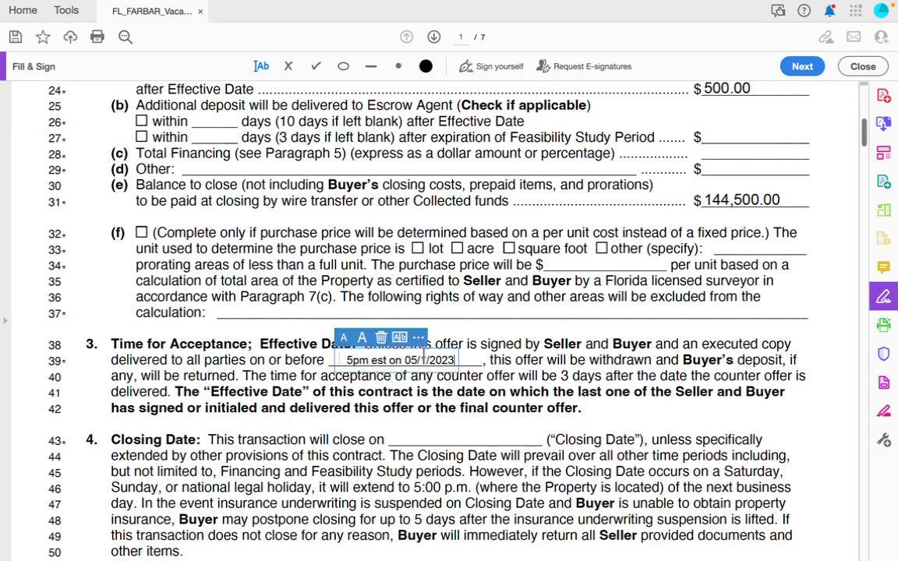
{"action": "left_click", "coordinate": [397, 356]}
{"action": "scroll", "coordinate": [405, 431], "scroll_direction": "down", "scroll_amount": 1}
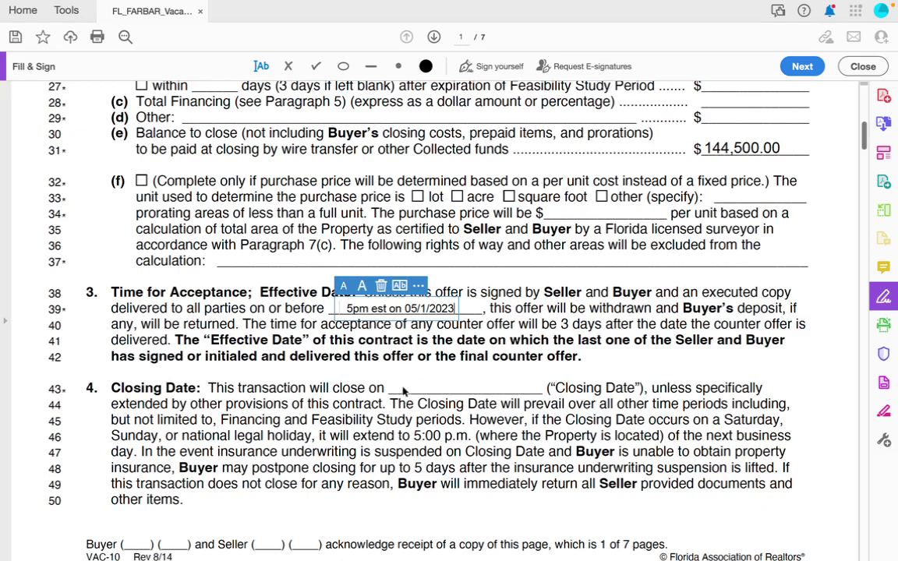
Fill the line 43 Closing Date with 'OR BEFORE 60 DAYS OF SIGNING', resized and placed after 'close on'.
{"action": "left_click", "coordinate": [398, 385]}
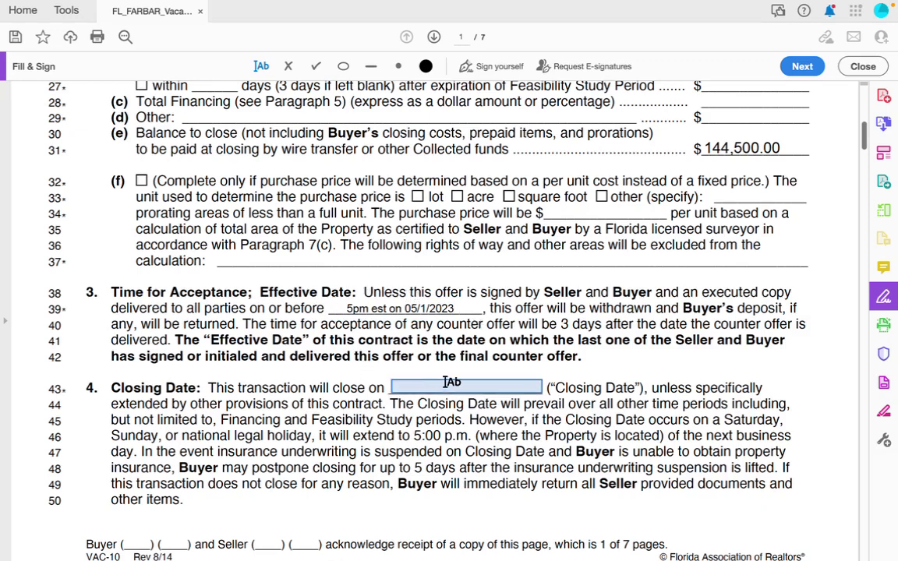
{"action": "left_click", "coordinate": [405, 386]}
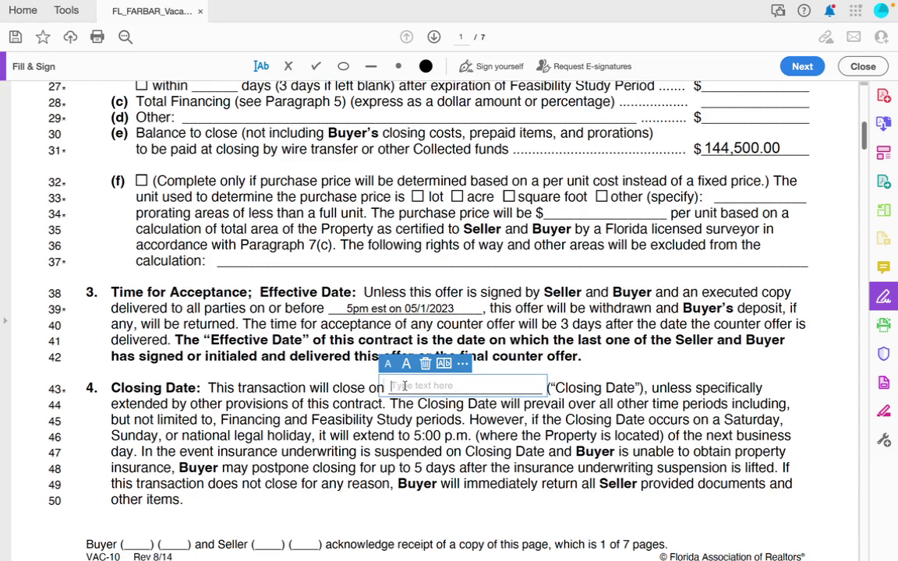
{"action": "type", "text": "or be"}
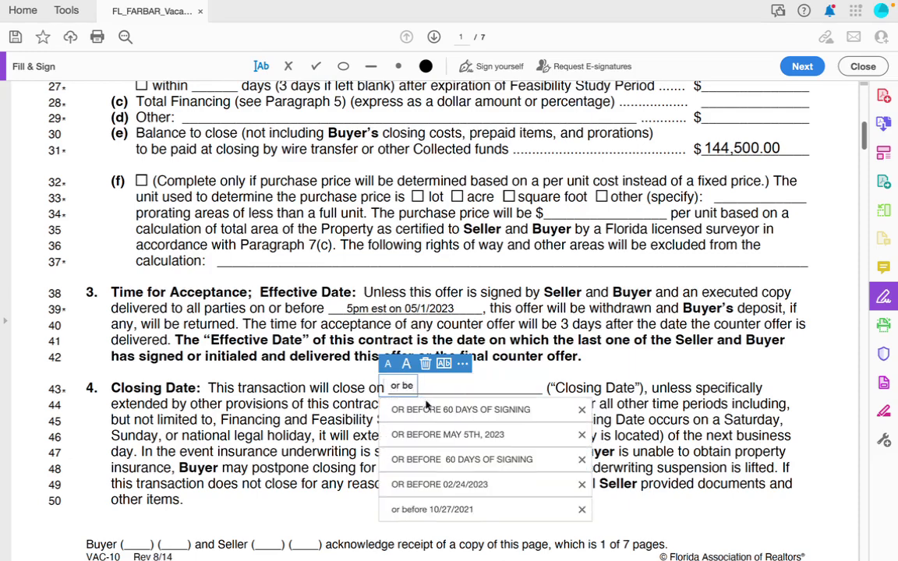
{"action": "left_click", "coordinate": [427, 408]}
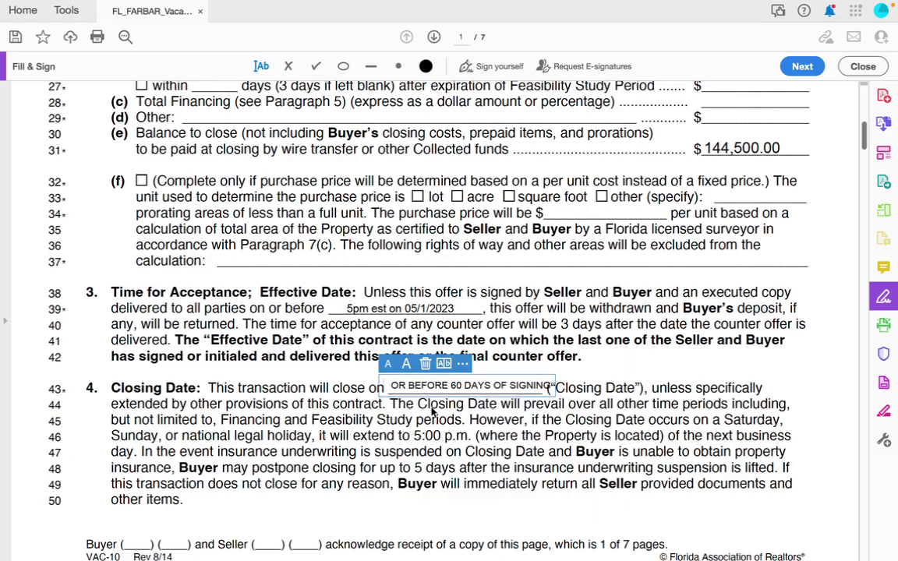
{"action": "left_click", "coordinate": [392, 364]}
{"action": "left_click", "coordinate": [388, 388]}
{"action": "left_click", "coordinate": [413, 367]}
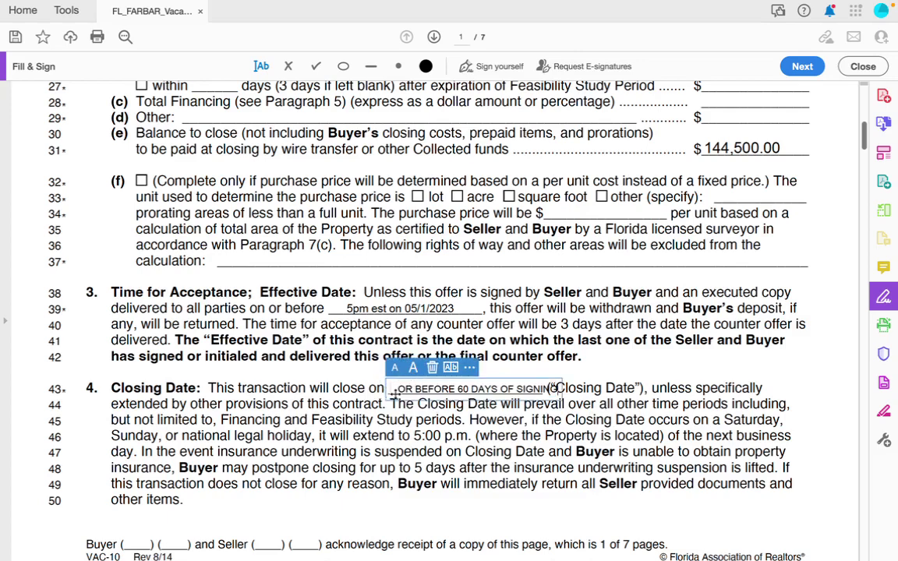
{"action": "left_click_drag", "start_coordinate": [395, 390], "coordinate": [383, 394]}
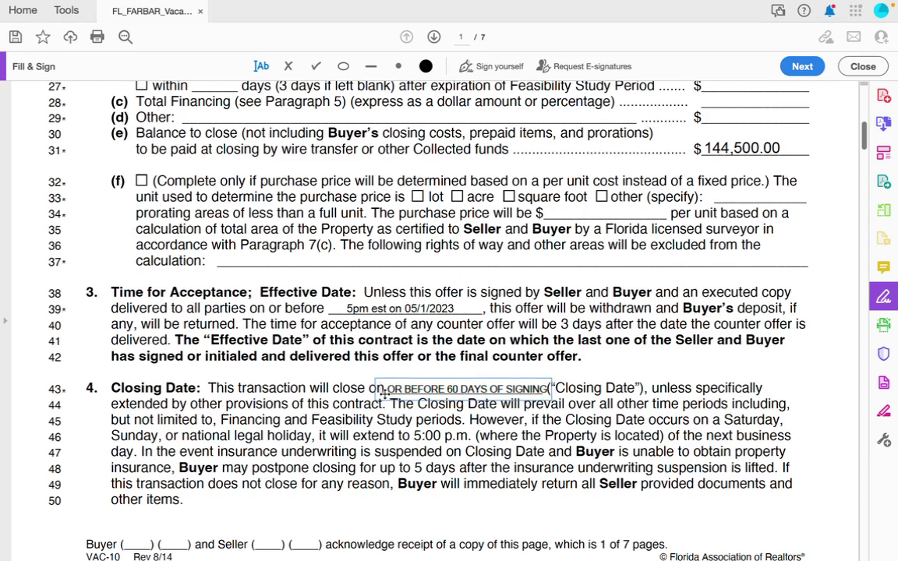
{"action": "left_click", "coordinate": [384, 394]}
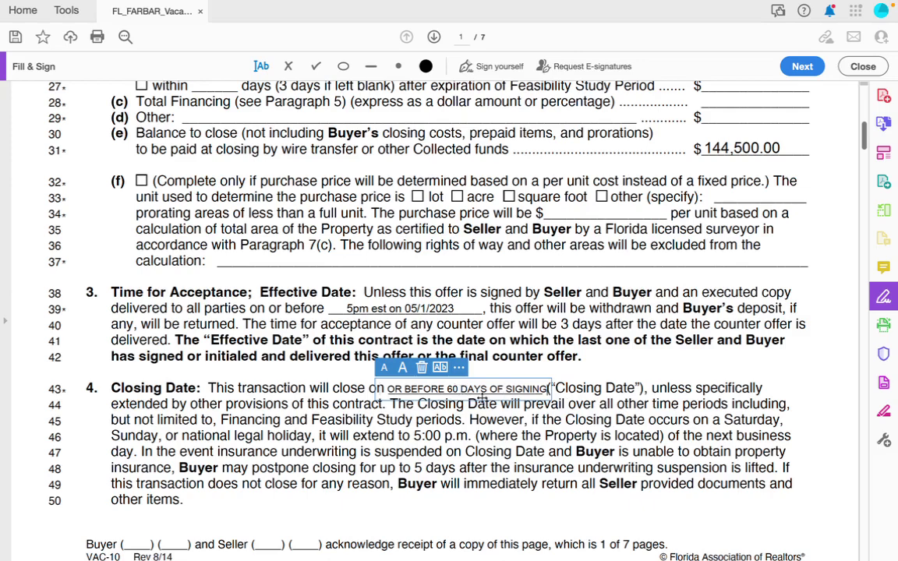
Replace the old saved initials with newly typed buyer initials.
{"action": "scroll", "coordinate": [482, 399], "scroll_direction": "down", "scroll_amount": 1}
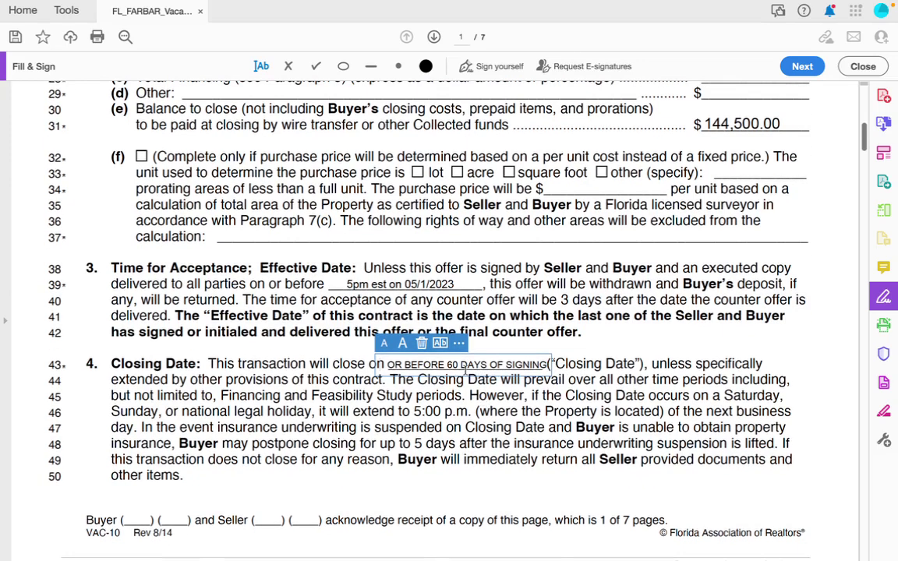
{"action": "left_click", "coordinate": [563, 335]}
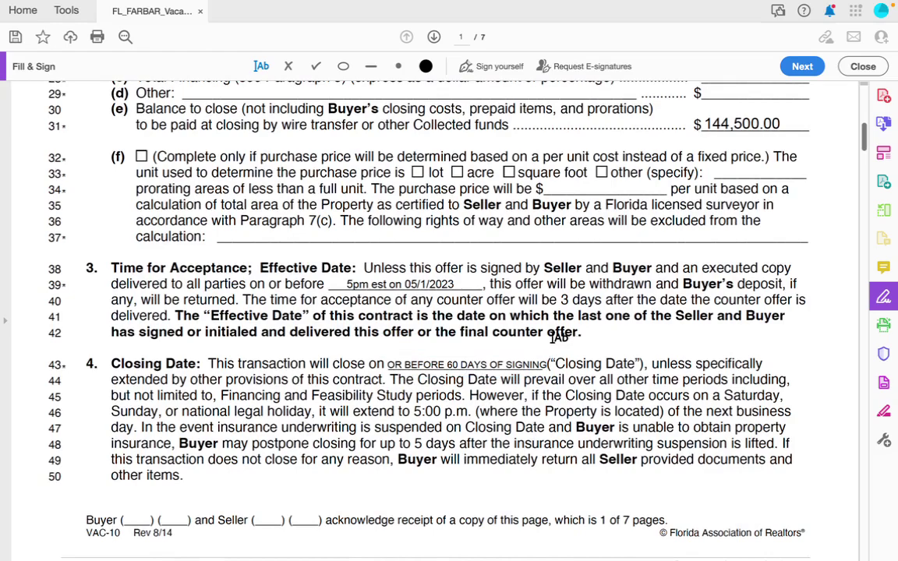
{"action": "scroll", "coordinate": [559, 337], "scroll_direction": "down", "scroll_amount": 3}
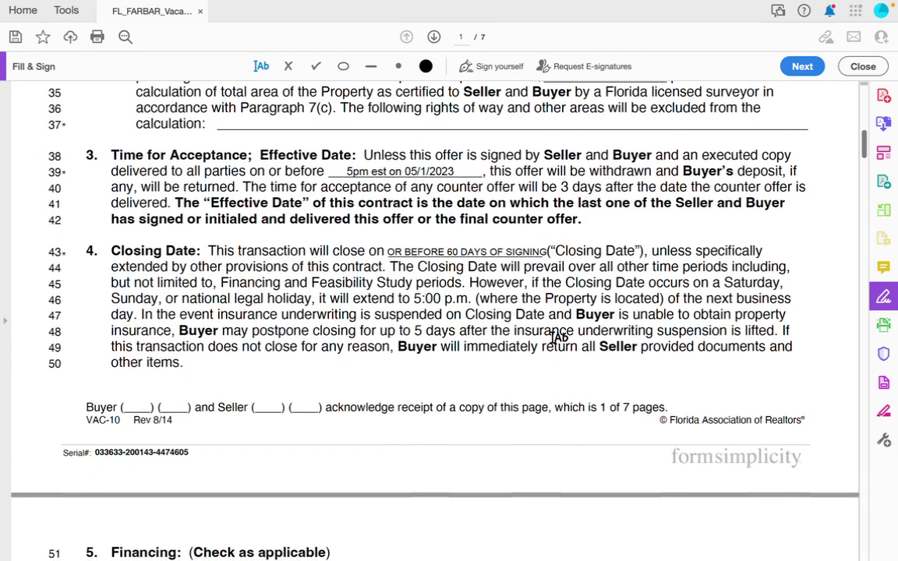
{"action": "scroll", "coordinate": [558, 337], "scroll_direction": "up", "scroll_amount": 14}
{"action": "scroll", "coordinate": [559, 337], "scroll_direction": "down", "scroll_amount": 13}
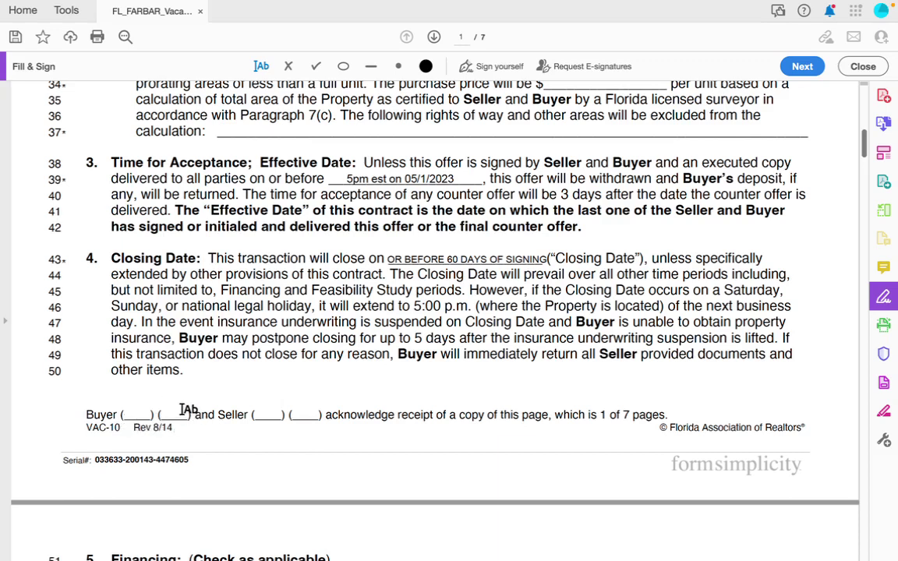
{"action": "left_click", "coordinate": [491, 66]}
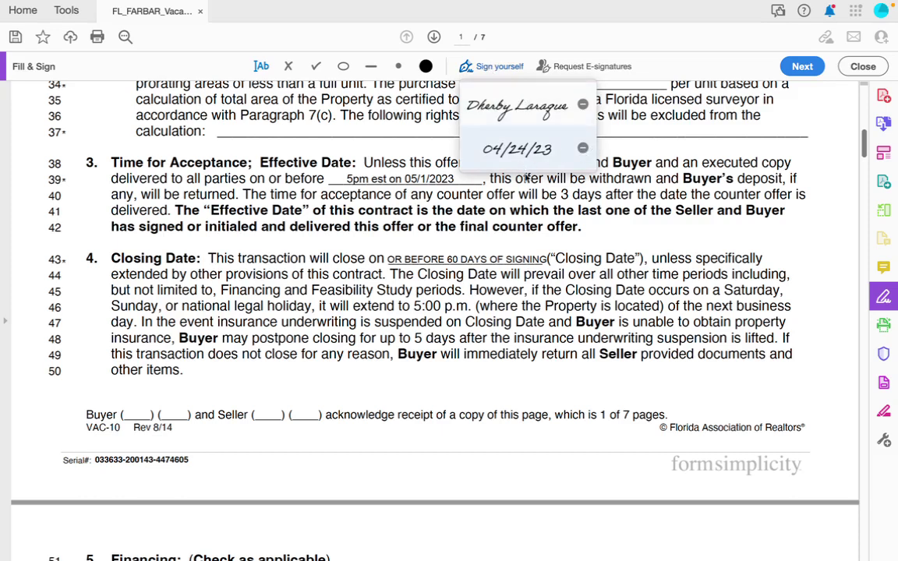
{"action": "left_click", "coordinate": [582, 148]}
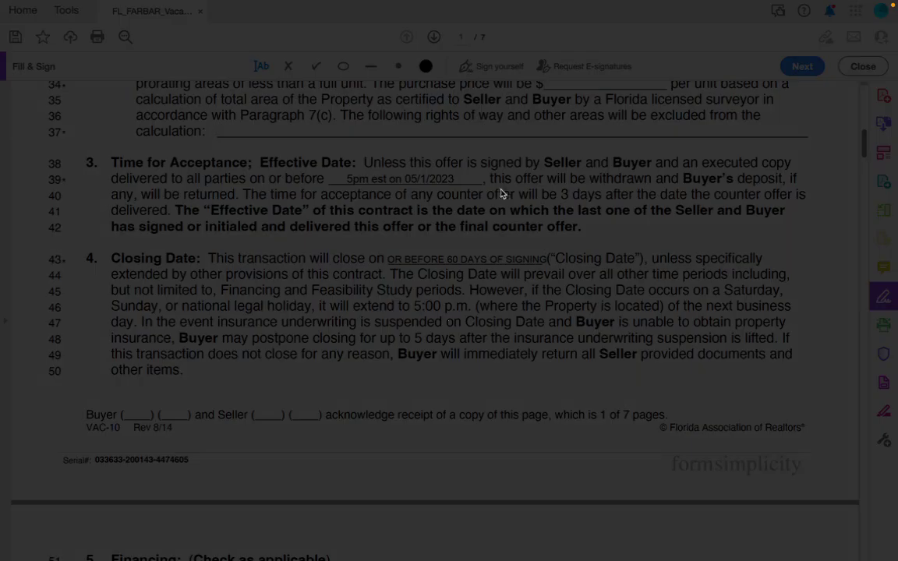
{"action": "type", "text": "DL"}
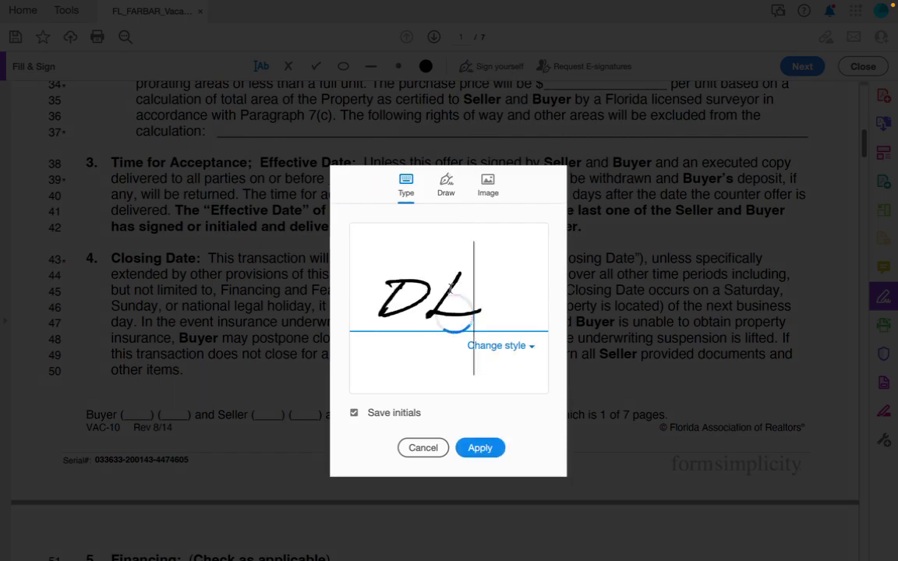
{"action": "left_click", "coordinate": [479, 448]}
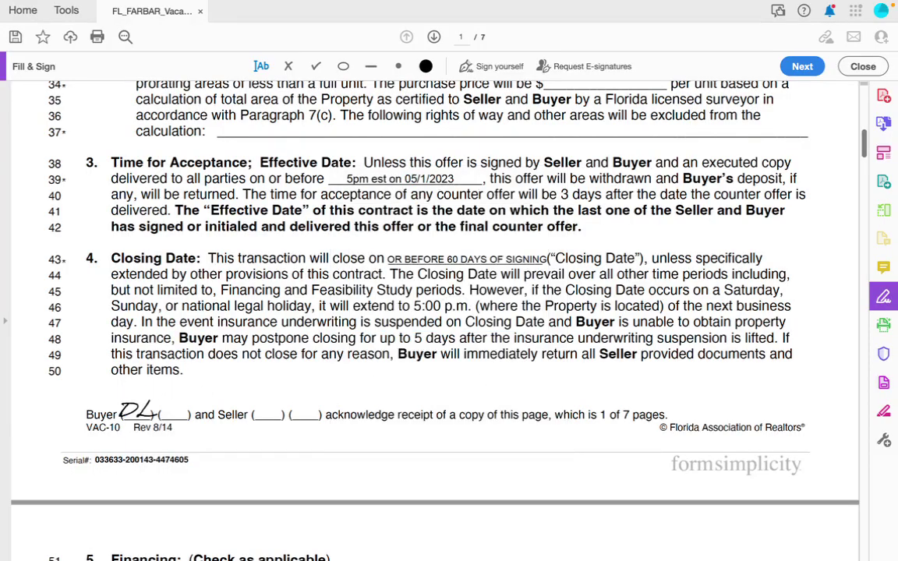
Place and shrink the new initials onto the first Buyer initials blank on page 1.
{"action": "left_click", "coordinate": [163, 442]}
{"action": "left_click_drag", "start_coordinate": [164, 441], "coordinate": [136, 411]}
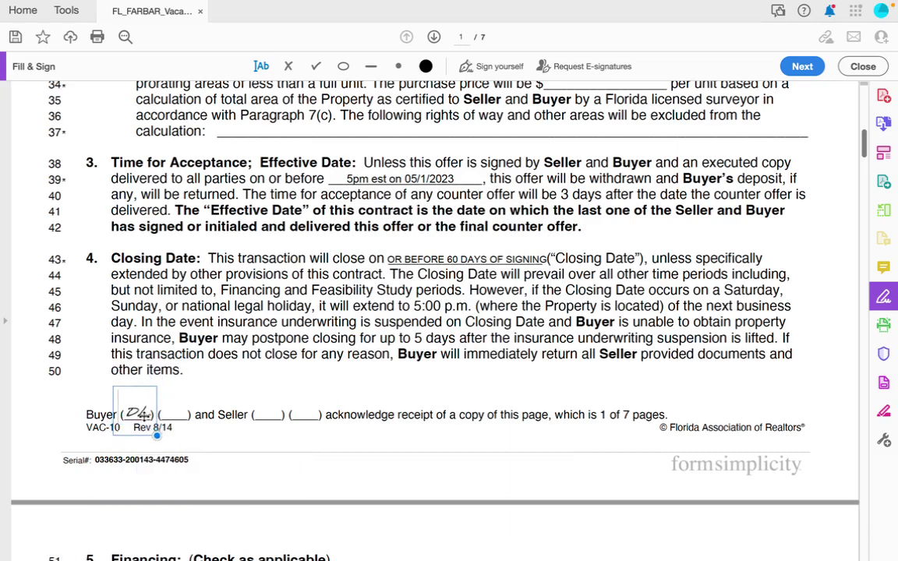
{"action": "left_click", "coordinate": [173, 424]}
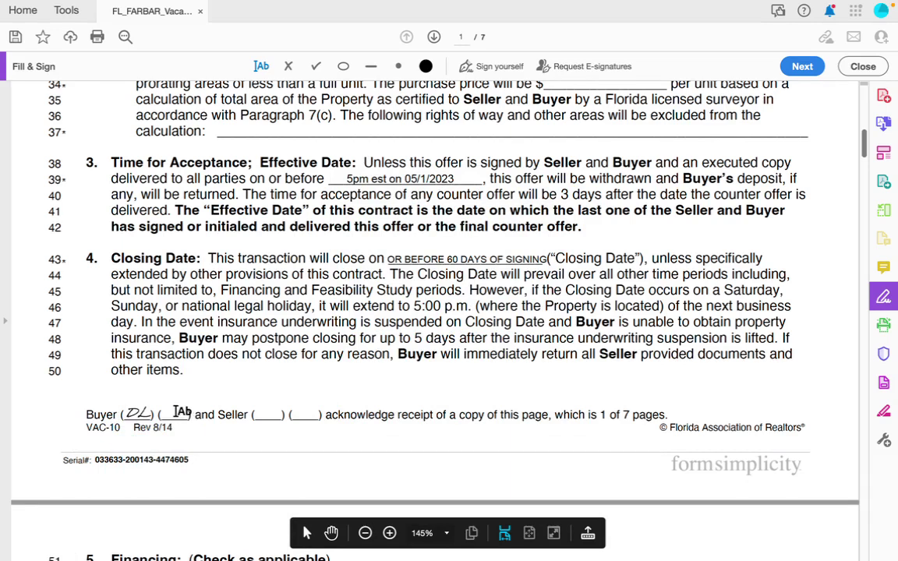
Type initials into both Seller initials blanks, center the first, and delete the second.
{"action": "left_click", "coordinate": [260, 414]}
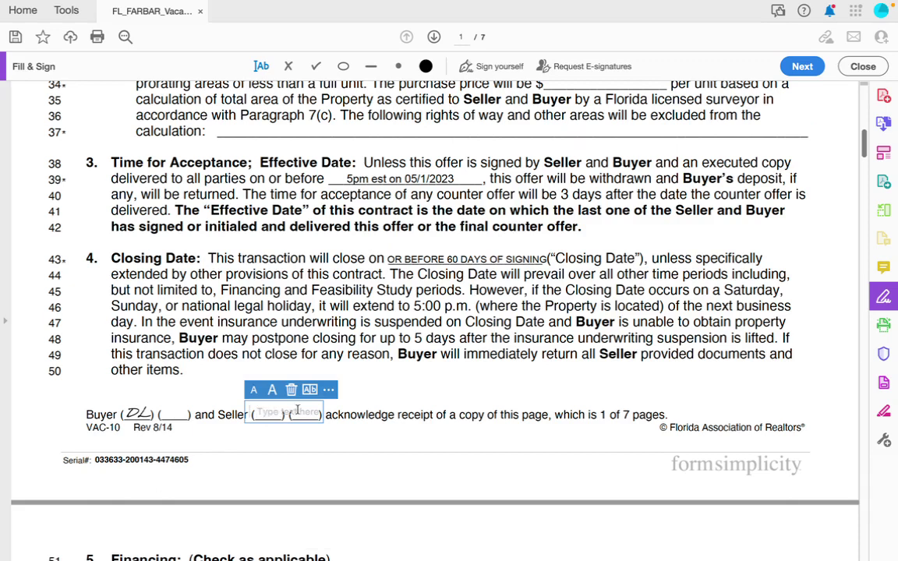
{"action": "type", "text": "M"}
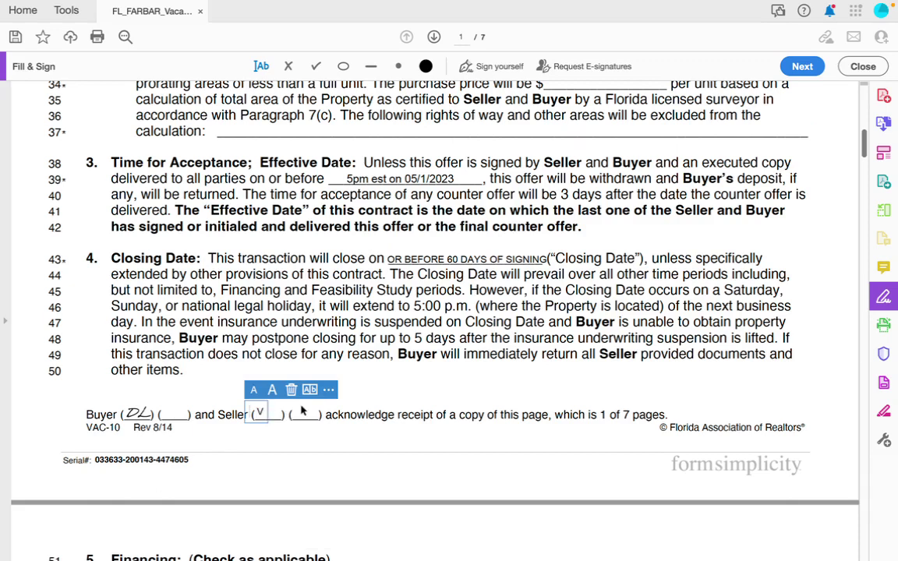
{"action": "left_click", "coordinate": [301, 414]}
{"action": "left_click", "coordinate": [296, 414]}
{"action": "type", "text": "MJ"}
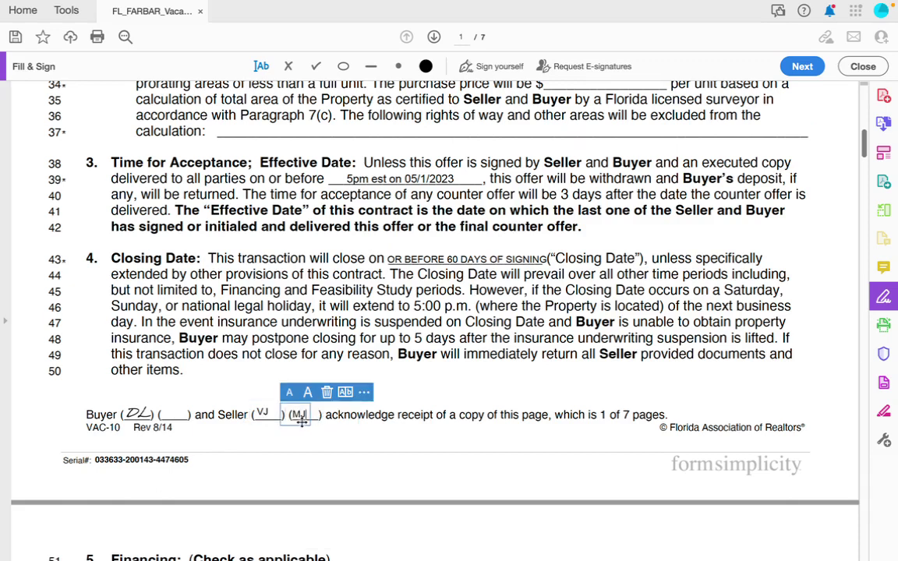
{"action": "left_click", "coordinate": [264, 414]}
{"action": "left_click_drag", "start_coordinate": [265, 417], "coordinate": [271, 418]}
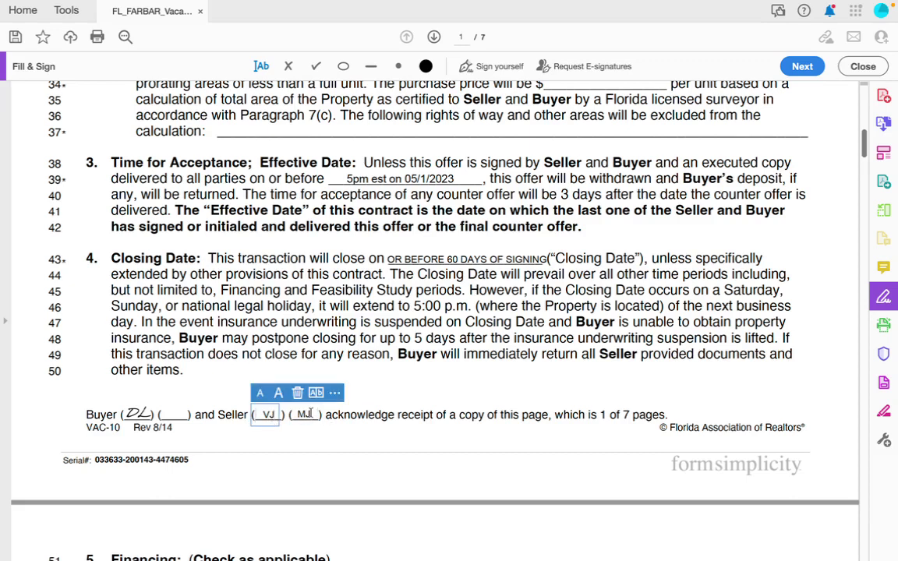
{"action": "left_click", "coordinate": [307, 414]}
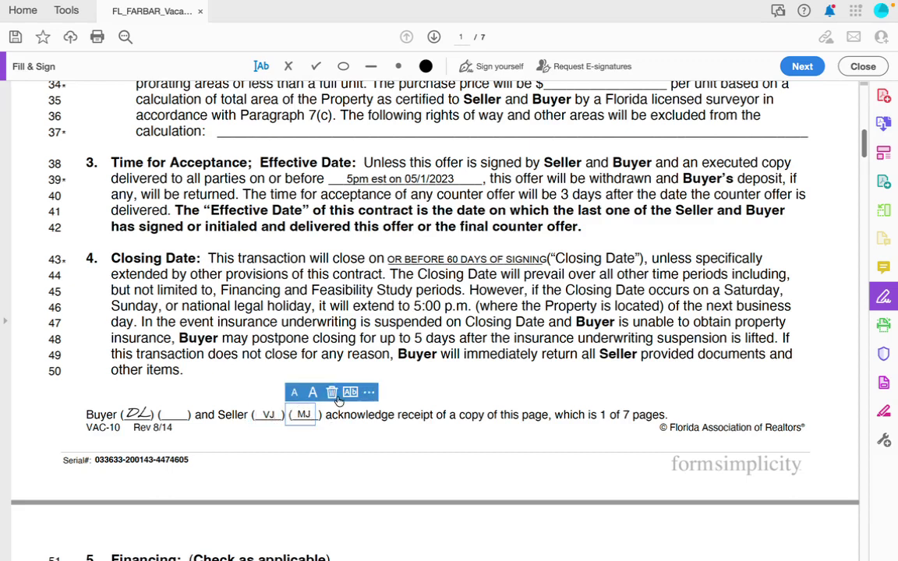
{"action": "left_click", "coordinate": [333, 393]}
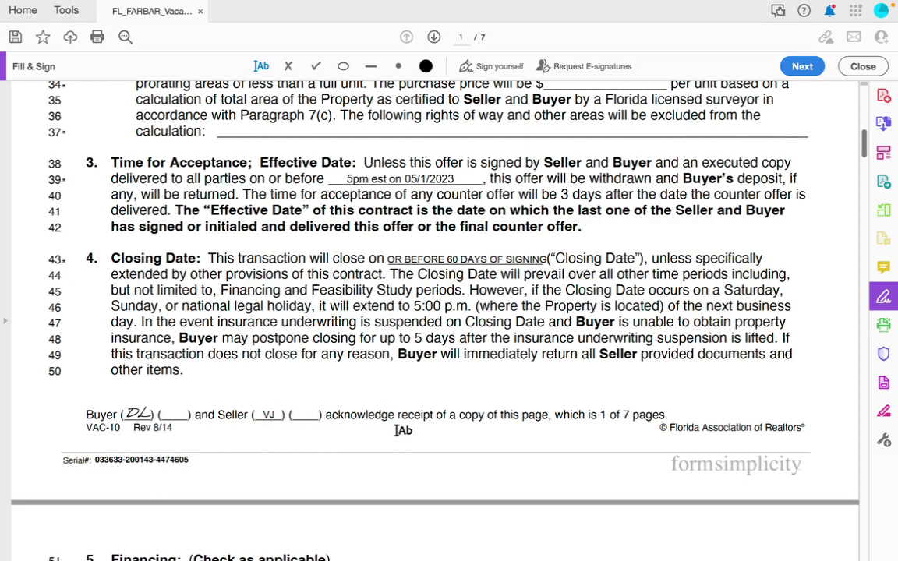
Add two more initials entries below the Seller blanks and move one up beside them.
{"action": "left_click", "coordinate": [301, 416]}
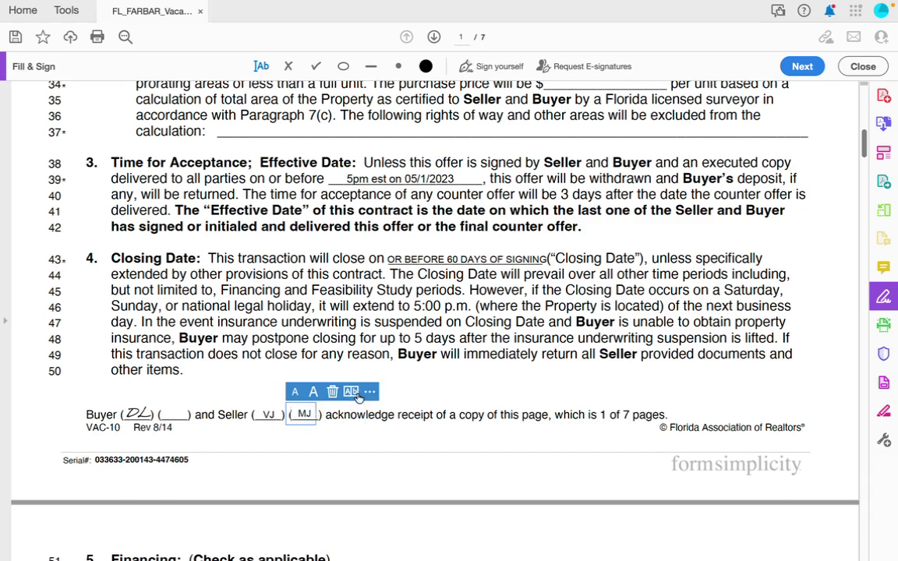
{"action": "left_click", "coordinate": [264, 429]}
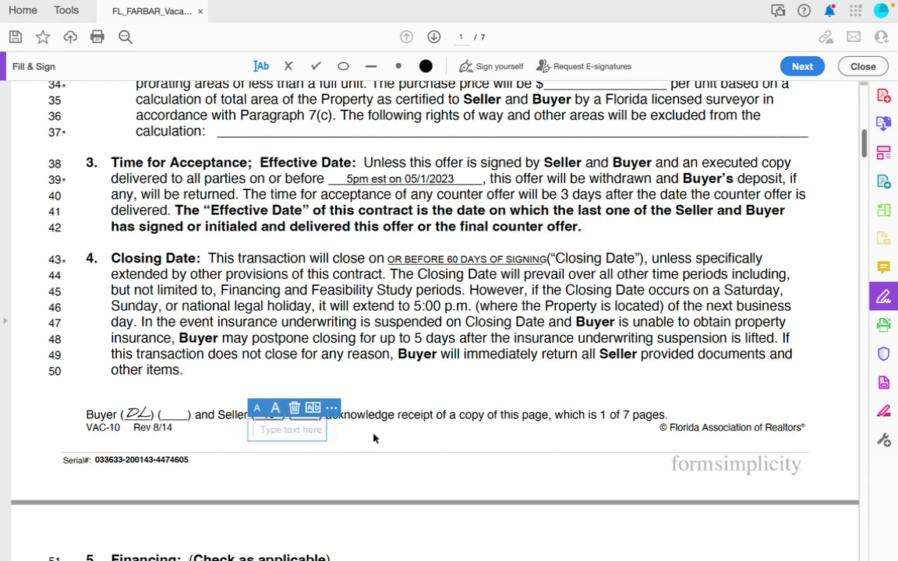
{"action": "type", "text": "SJ"}
{"action": "left_click", "coordinate": [302, 437]}
{"action": "left_click", "coordinate": [296, 437]}
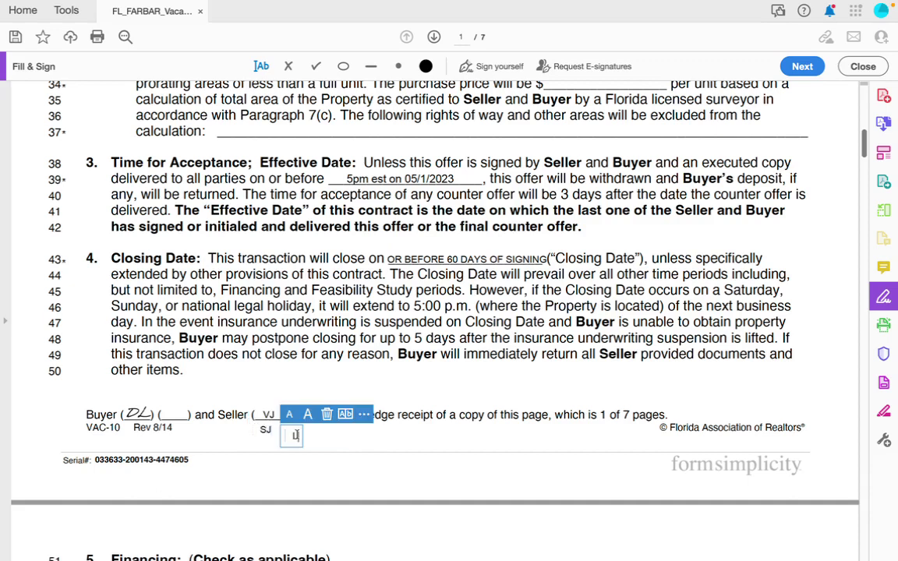
{"action": "type", "text": "LJ"}
{"action": "left_click_drag", "start_coordinate": [297, 441], "coordinate": [305, 431]}
{"action": "left_click", "coordinate": [264, 434]}
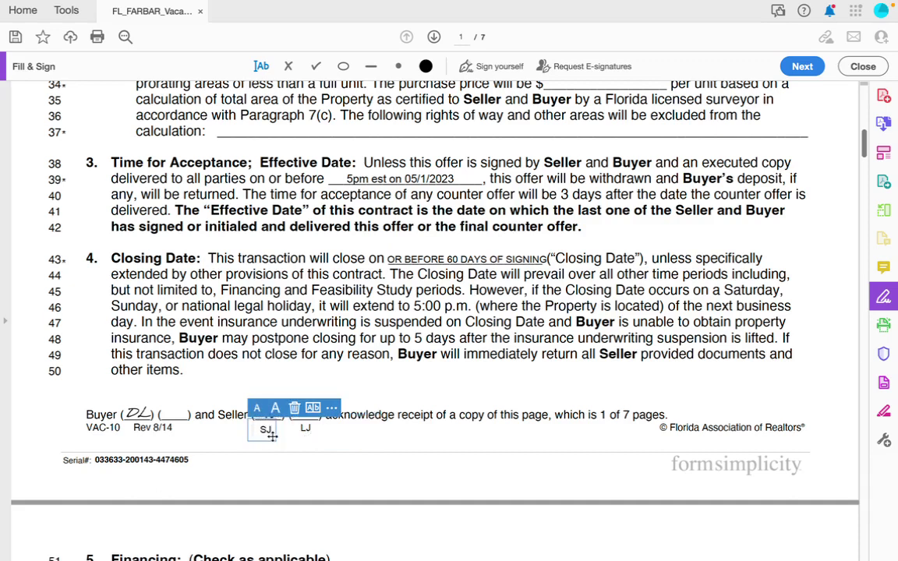
Delete all the extra and Seller initials entries, leaving the Seller blanks empty.
{"action": "left_click", "coordinate": [274, 430]}
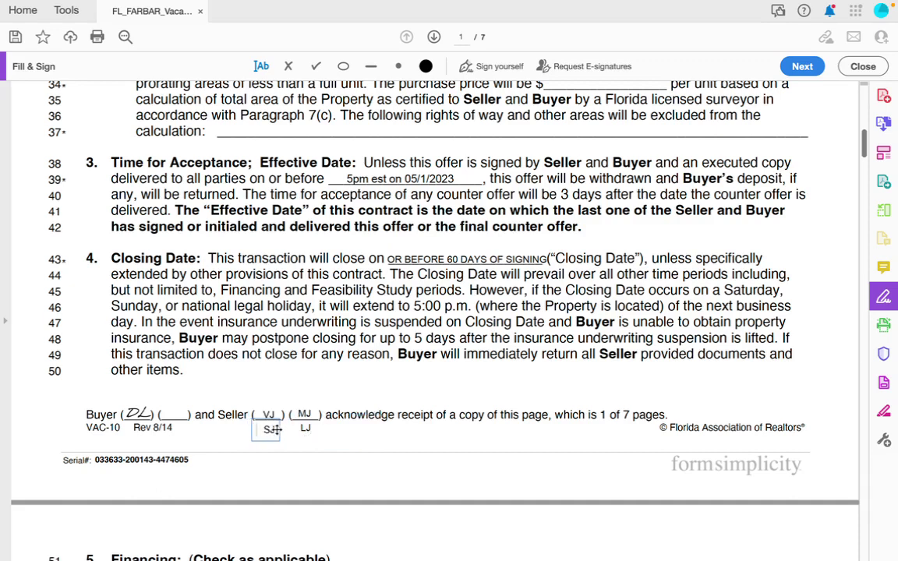
{"action": "left_click", "coordinate": [279, 406]}
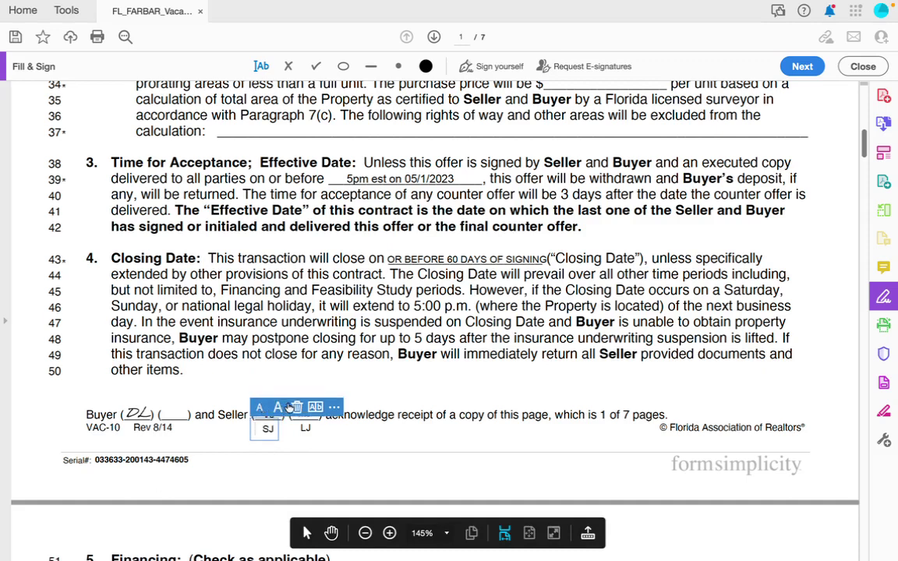
{"action": "left_click", "coordinate": [297, 406]}
{"action": "left_click", "coordinate": [306, 428]}
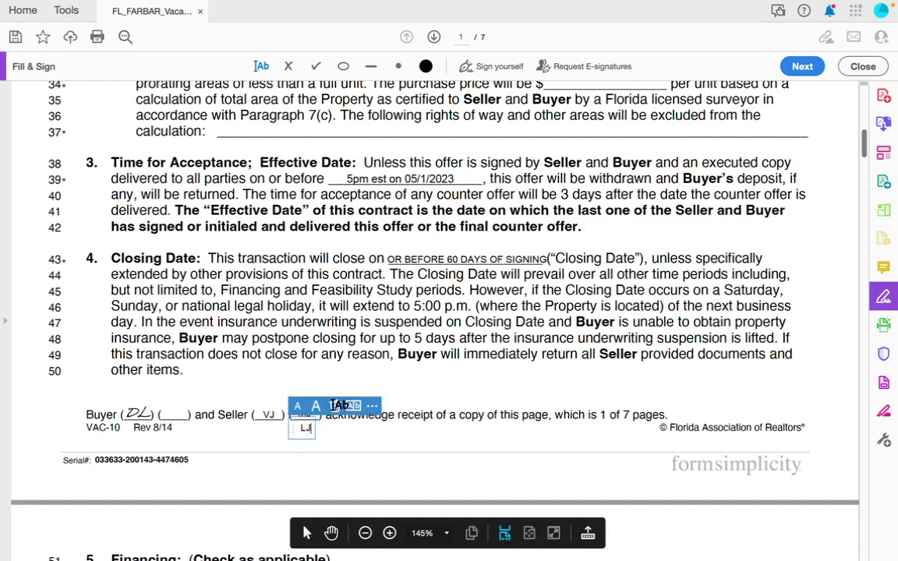
{"action": "left_click", "coordinate": [332, 404]}
{"action": "left_click", "coordinate": [304, 414]}
{"action": "left_click", "coordinate": [332, 391]}
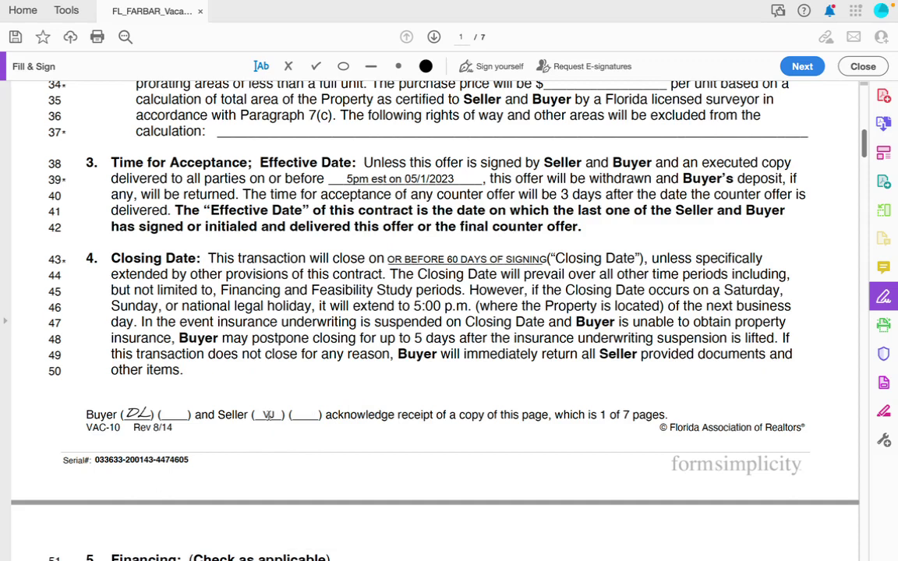
{"action": "left_click", "coordinate": [266, 415]}
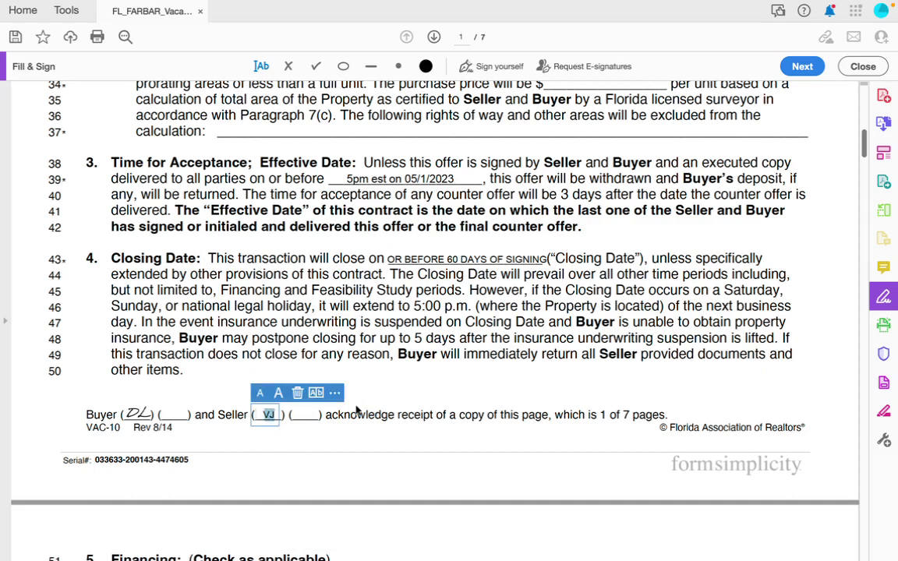
{"action": "left_click", "coordinate": [310, 414]}
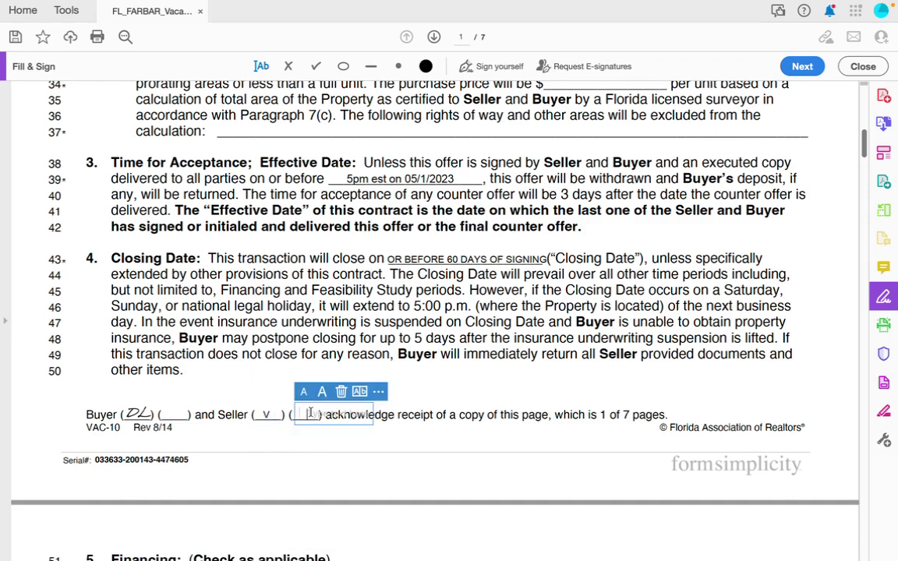
{"action": "type", "text": "J"}
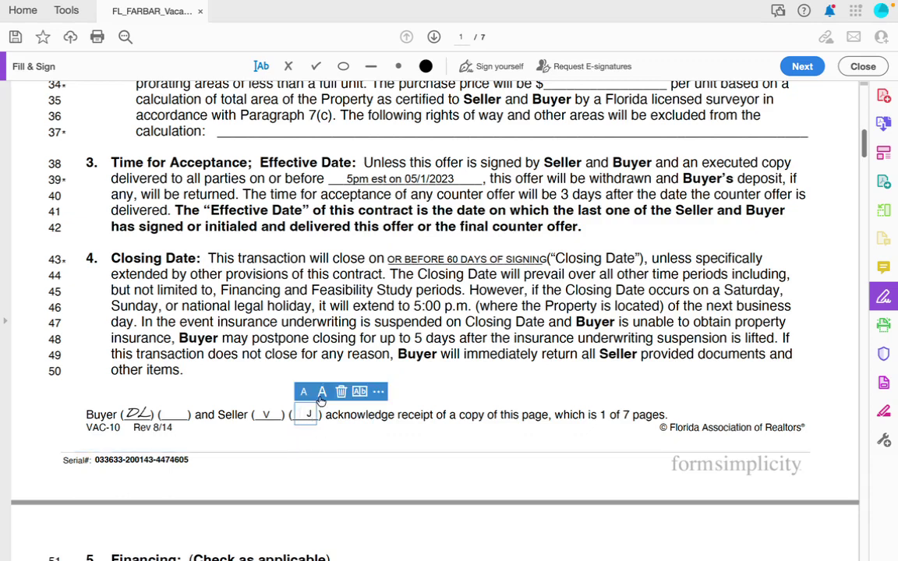
{"action": "key", "text": "BackSpace"}
{"action": "left_click", "coordinate": [269, 414]}
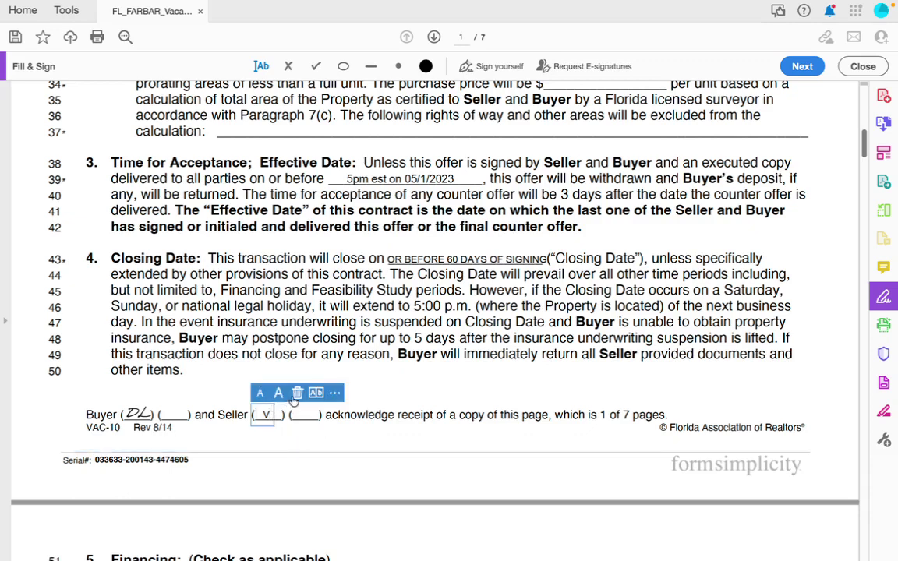
{"action": "left_click", "coordinate": [297, 393]}
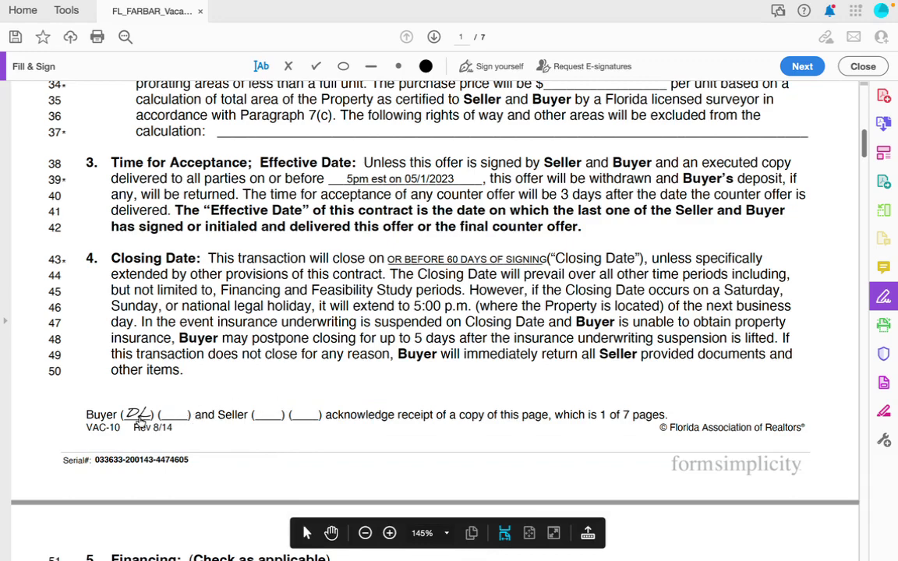
Check Financing option (a), Buyer will pay cash, on page 2.
{"action": "scroll", "coordinate": [145, 418], "scroll_direction": "down", "scroll_amount": 5}
{"action": "scroll", "coordinate": [148, 419], "scroll_direction": "down", "scroll_amount": 1}
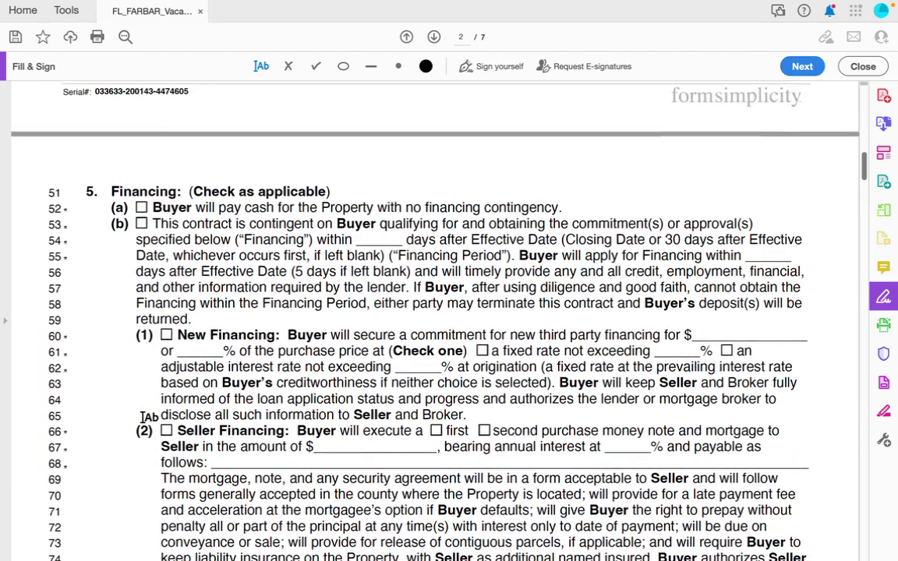
{"action": "left_click", "coordinate": [141, 205]}
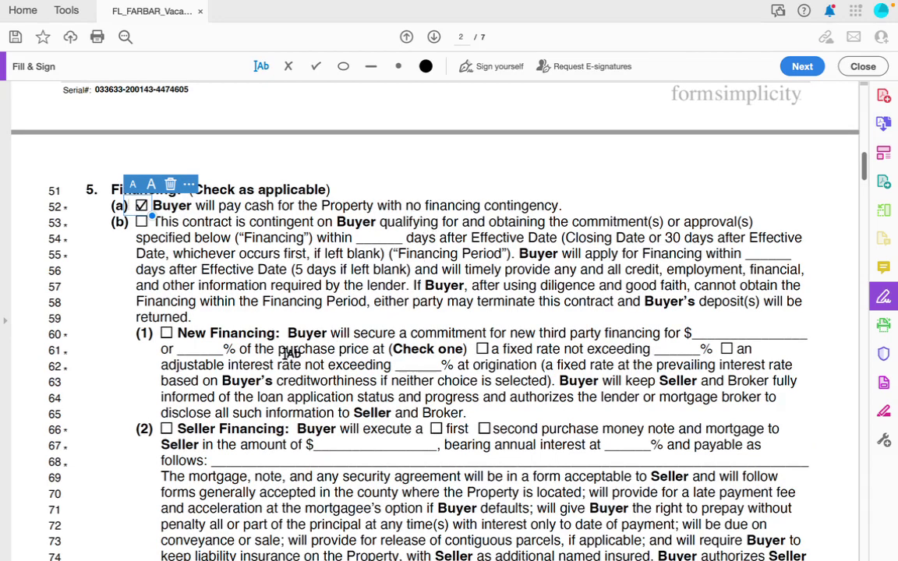
{"action": "scroll", "coordinate": [290, 353], "scroll_direction": "down", "scroll_amount": 2}
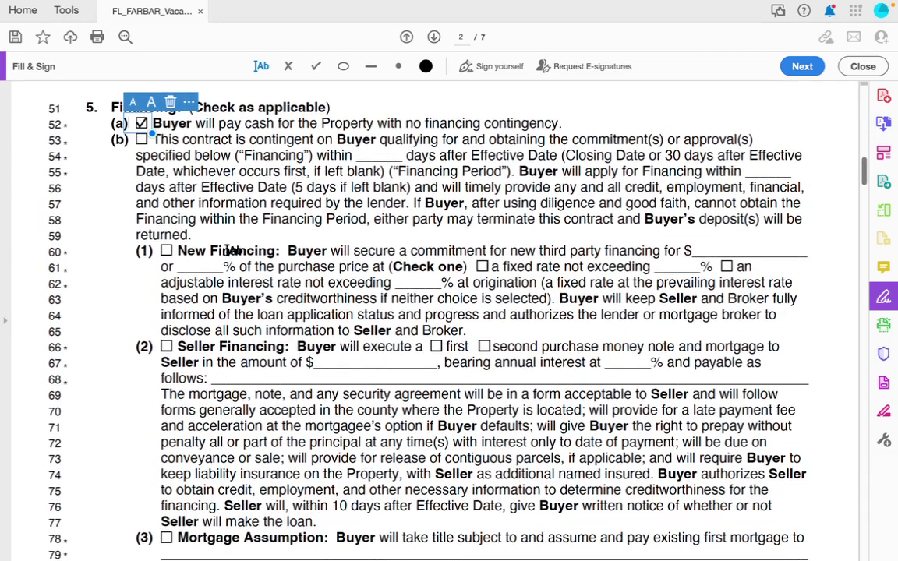
{"action": "scroll", "coordinate": [265, 461], "scroll_direction": "down", "scroll_amount": 2}
{"action": "scroll", "coordinate": [285, 462], "scroll_direction": "down", "scroll_amount": 2}
{"action": "scroll", "coordinate": [285, 461], "scroll_direction": "down", "scroll_amount": 2}
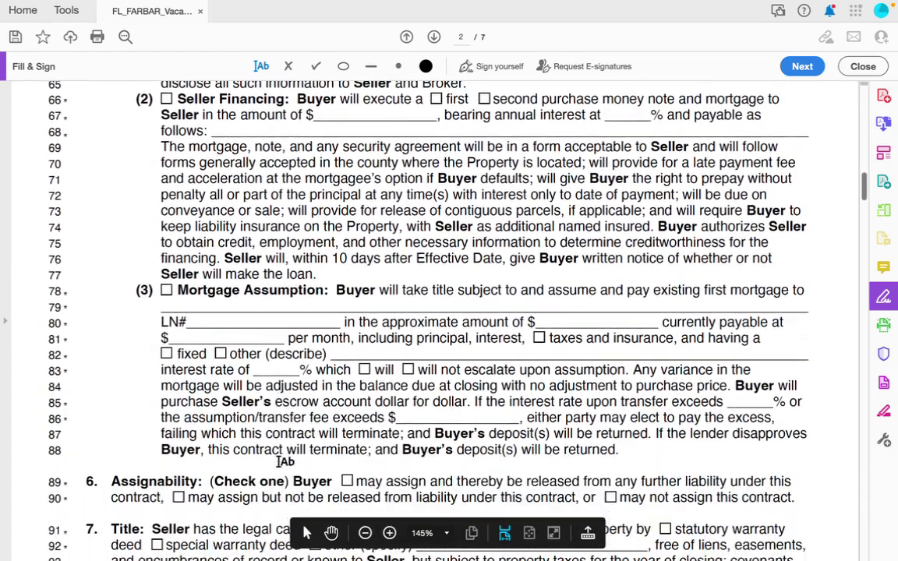
{"action": "scroll", "coordinate": [286, 461], "scroll_direction": "down", "scroll_amount": 3}
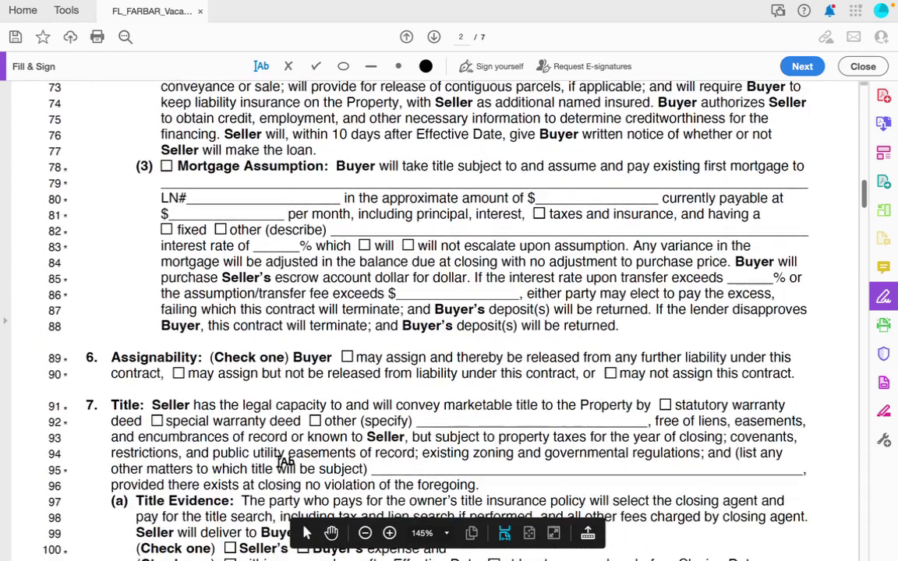
{"action": "scroll", "coordinate": [285, 462], "scroll_direction": "down", "scroll_amount": 3}
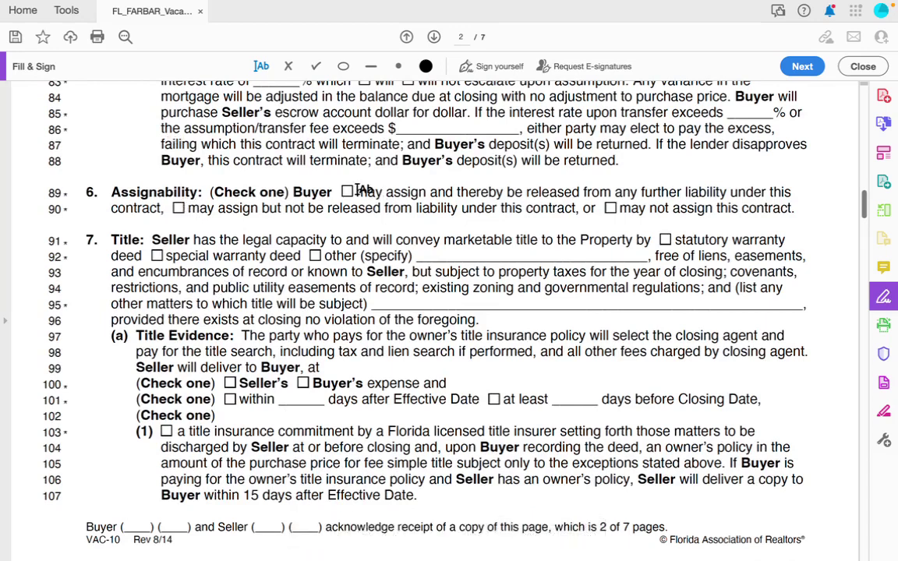
Check the line 90 'may assign but not be released from liability' box, clearing any line 89 check.
{"action": "left_click", "coordinate": [178, 208]}
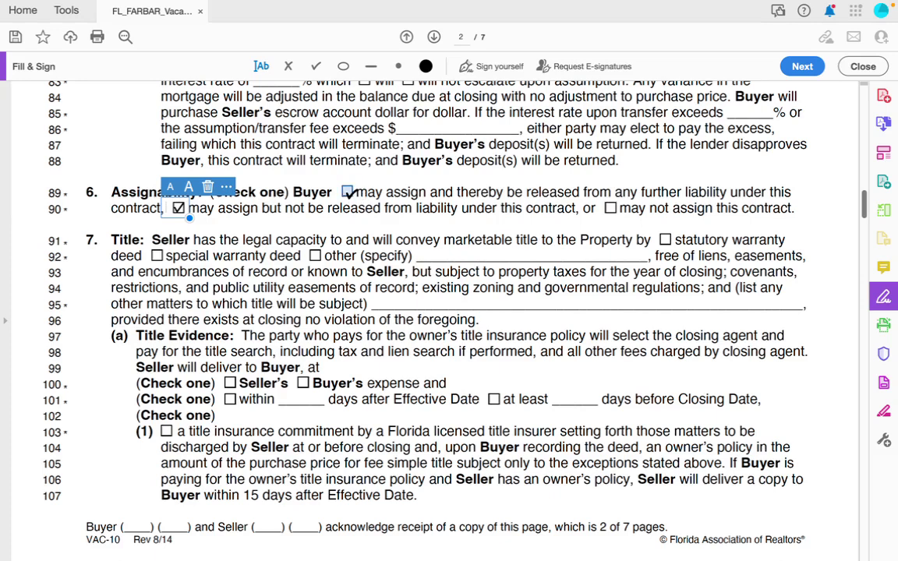
{"action": "left_click", "coordinate": [349, 191]}
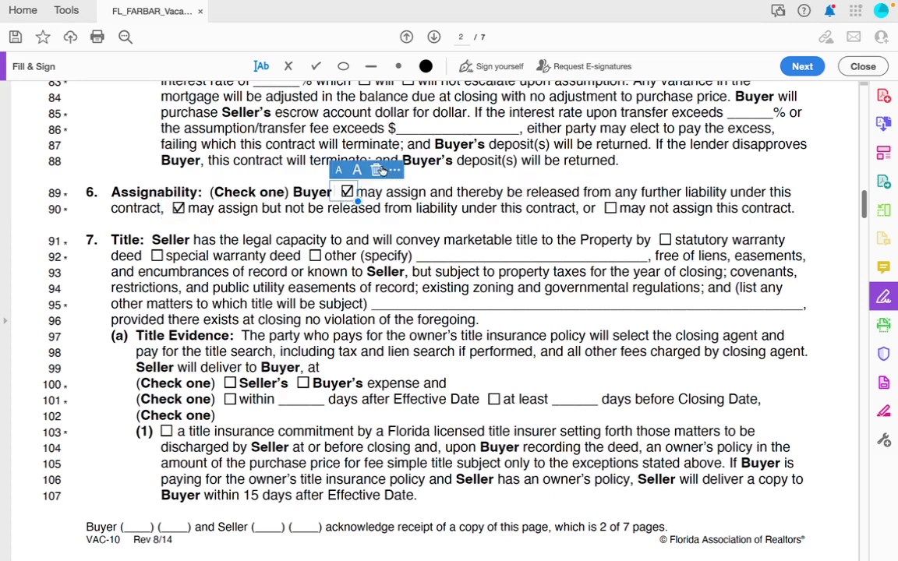
{"action": "key", "text": "Delete"}
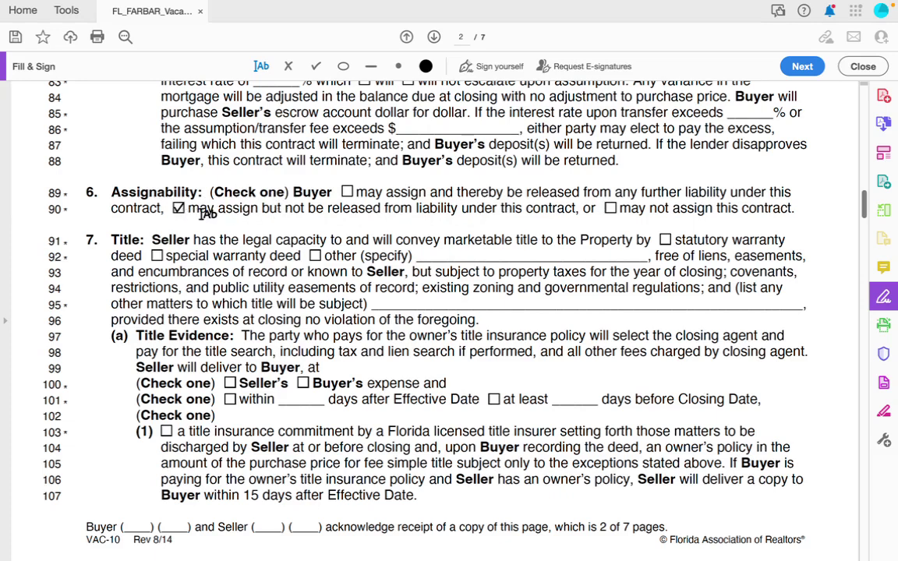
{"action": "left_click", "coordinate": [347, 192]}
{"action": "left_click", "coordinate": [377, 170]}
{"action": "scroll", "coordinate": [303, 287], "scroll_direction": "down", "scroll_amount": 3}
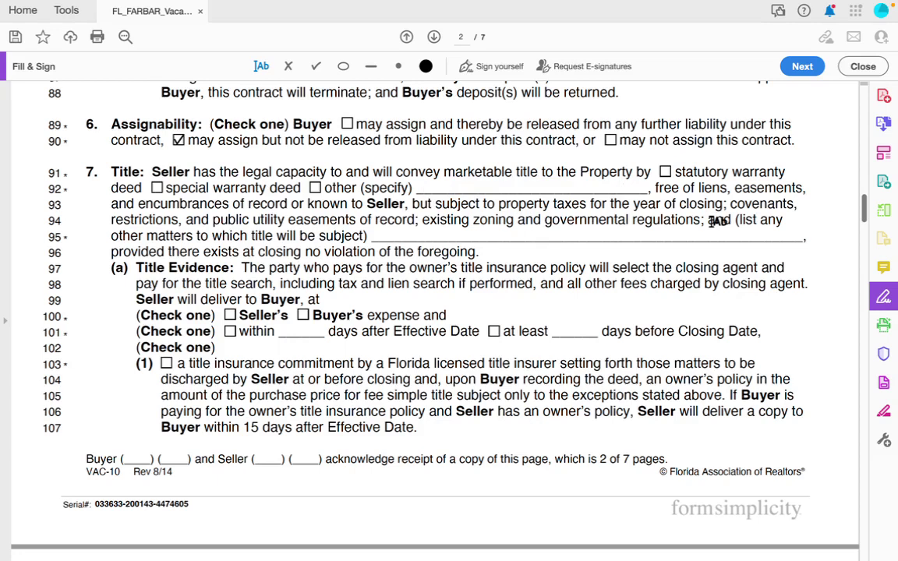
Check statutory warranty deed on line 91 and Buyer's expense for title evidence on line 100.
{"action": "left_click", "coordinate": [665, 171]}
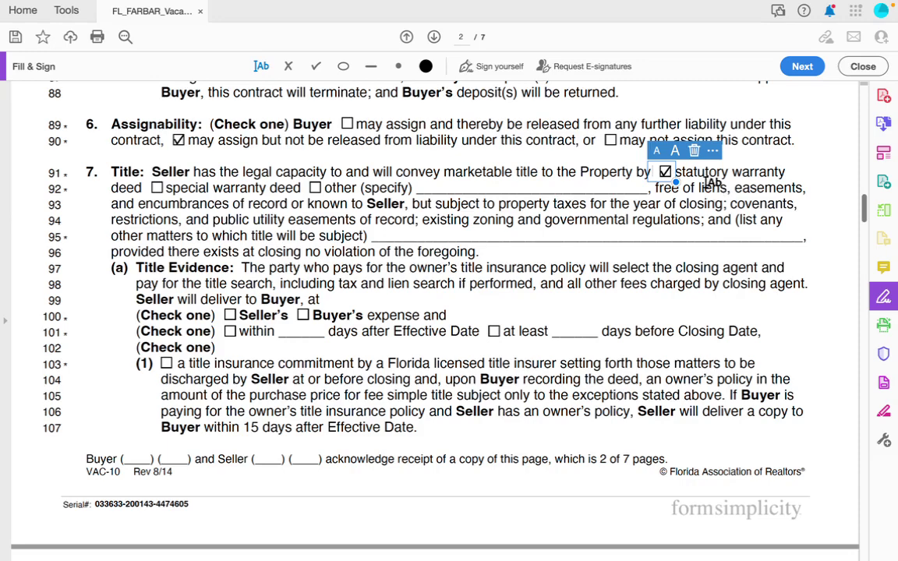
{"action": "scroll", "coordinate": [374, 284], "scroll_direction": "down", "scroll_amount": 3}
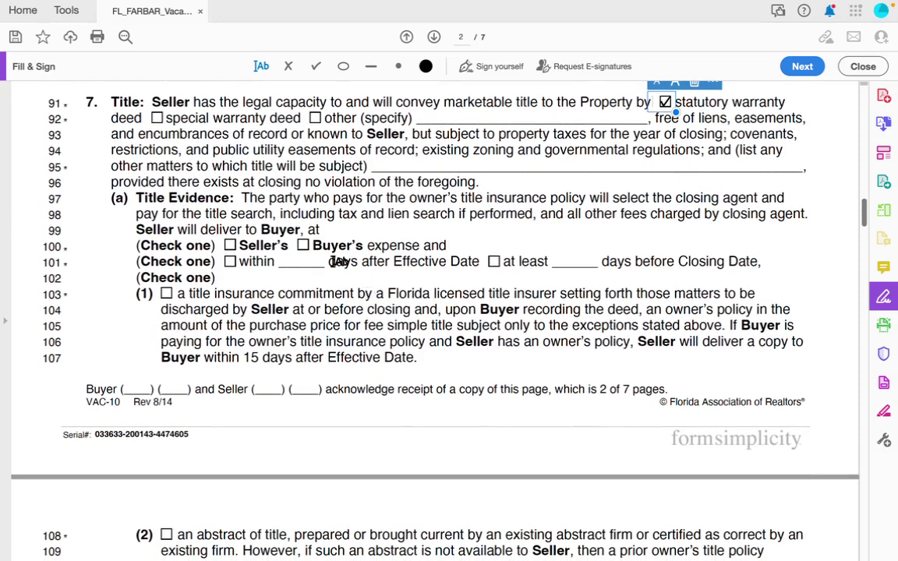
{"action": "left_click", "coordinate": [302, 244]}
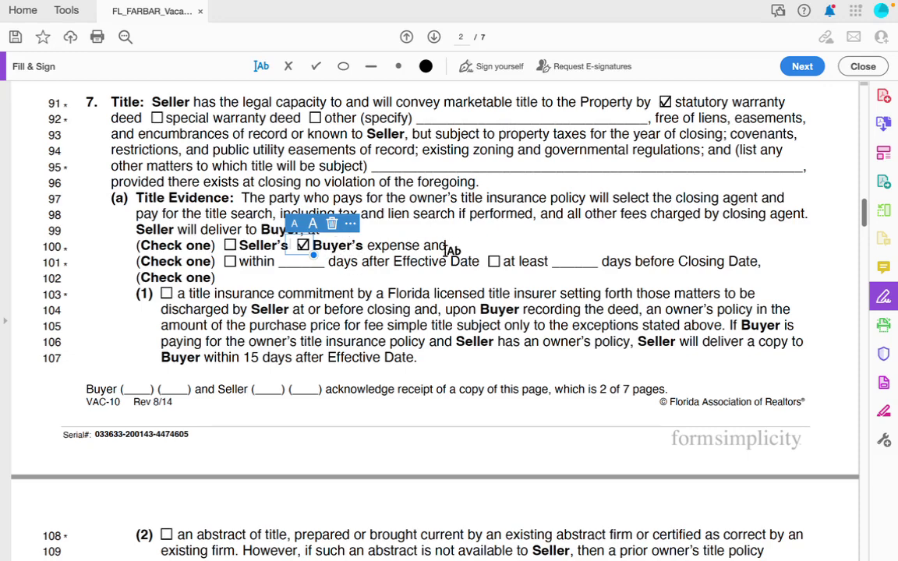
Stamp the saved buyer initials into the Buyer blank in page 2's footer.
{"action": "scroll", "coordinate": [254, 281], "scroll_direction": "down", "scroll_amount": 5}
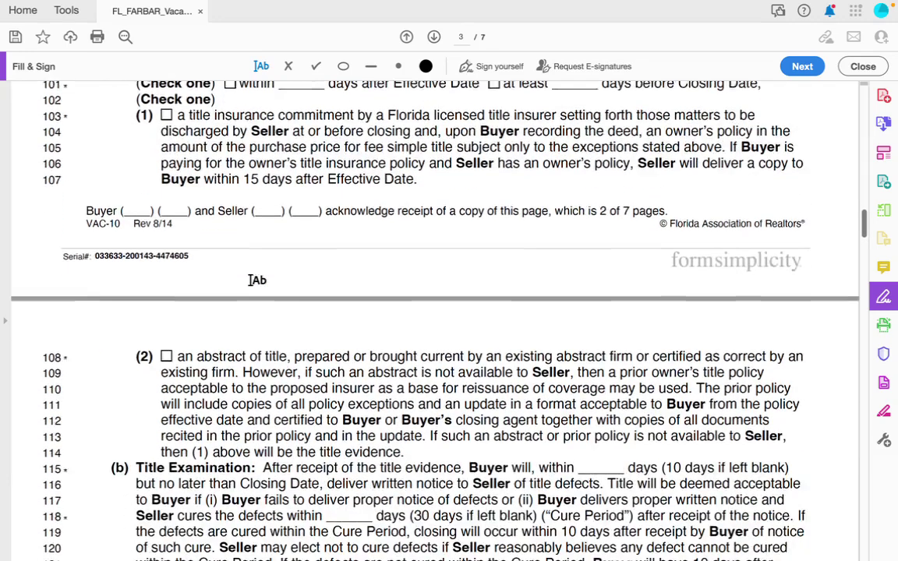
{"action": "scroll", "coordinate": [254, 281], "scroll_direction": "up", "scroll_amount": 16}
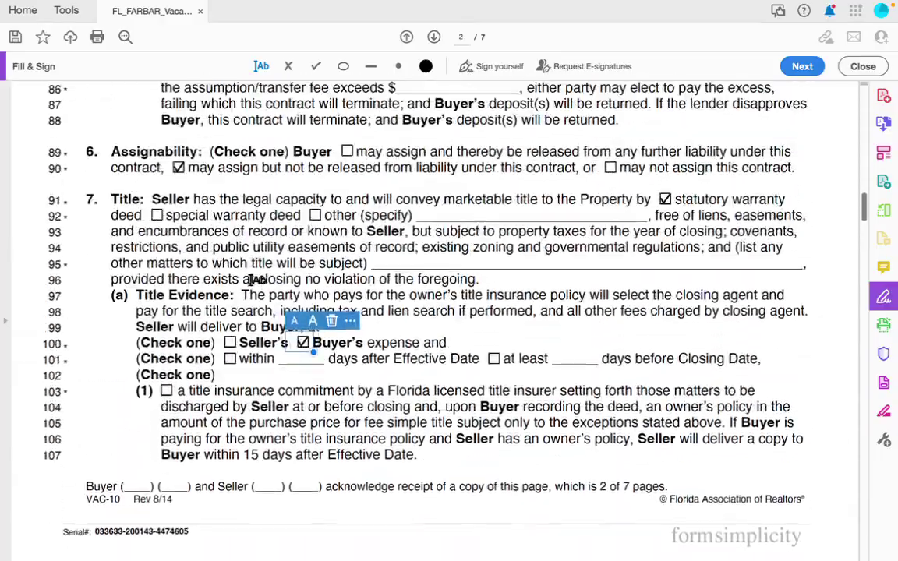
{"action": "scroll", "coordinate": [254, 406], "scroll_direction": "up", "scroll_amount": 13}
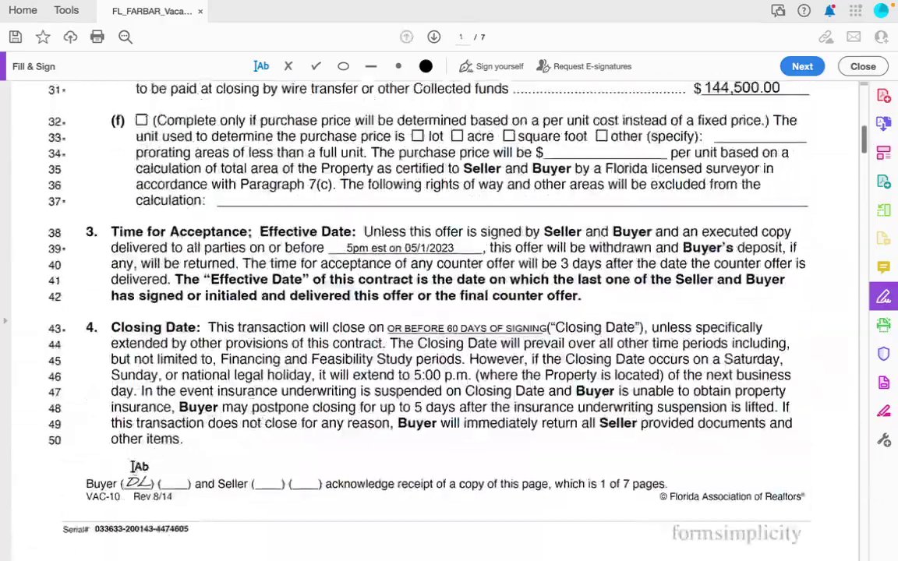
{"action": "scroll", "coordinate": [133, 517], "scroll_direction": "down", "scroll_amount": 12}
{"action": "scroll", "coordinate": [139, 460], "scroll_direction": "down", "scroll_amount": 18}
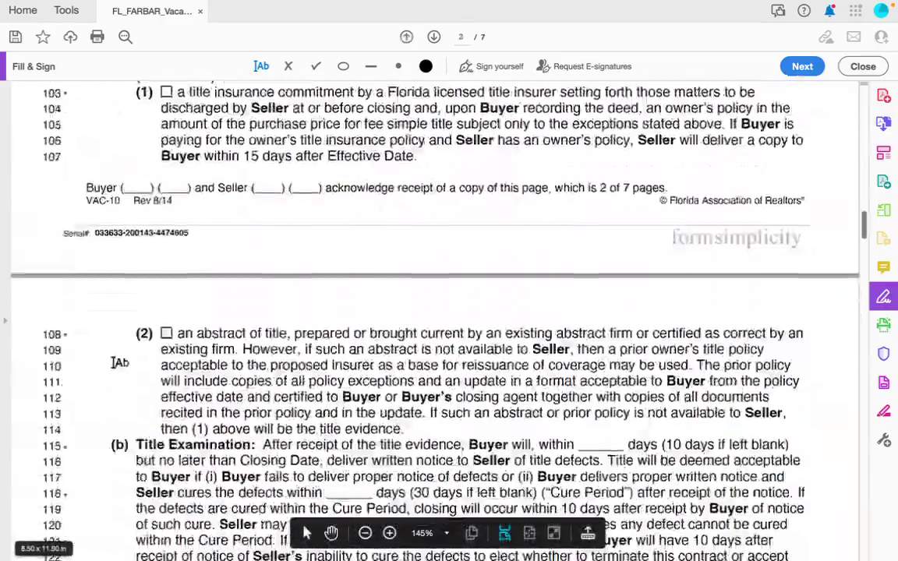
{"action": "scroll", "coordinate": [140, 244], "scroll_direction": "up", "scroll_amount": 2}
{"action": "left_click", "coordinate": [471, 66]}
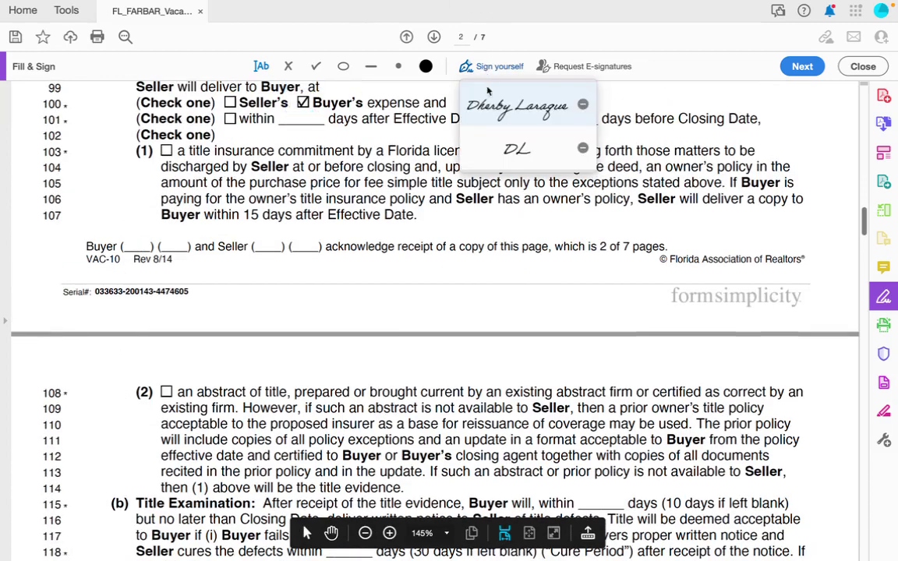
{"action": "left_click", "coordinate": [456, 149]}
{"action": "left_click", "coordinate": [134, 247]}
Tick the Feasibility Study option under paragraph 8(a) on page 3.
{"action": "scroll", "coordinate": [189, 353], "scroll_direction": "down", "scroll_amount": 3}
{"action": "scroll", "coordinate": [188, 353], "scroll_direction": "down", "scroll_amount": 4}
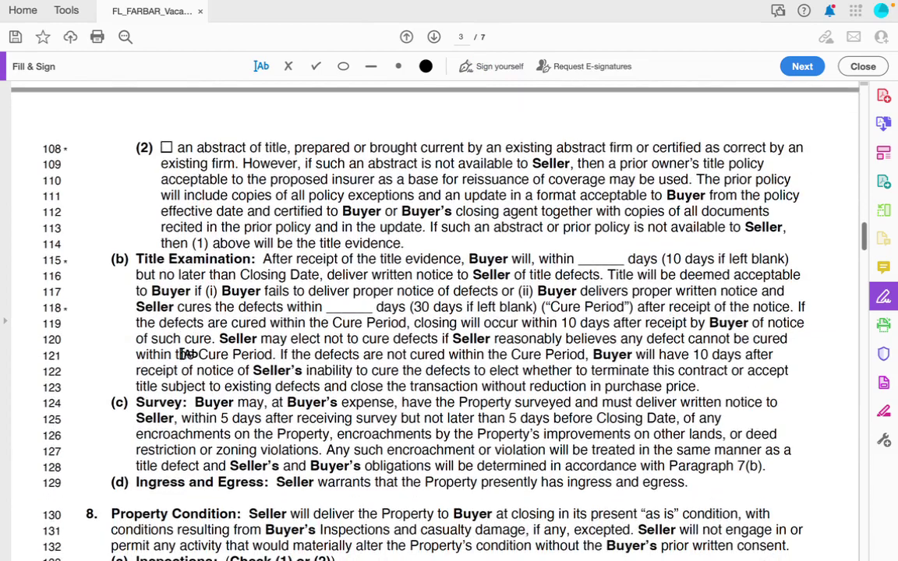
{"action": "scroll", "coordinate": [189, 353], "scroll_direction": "down", "scroll_amount": 1}
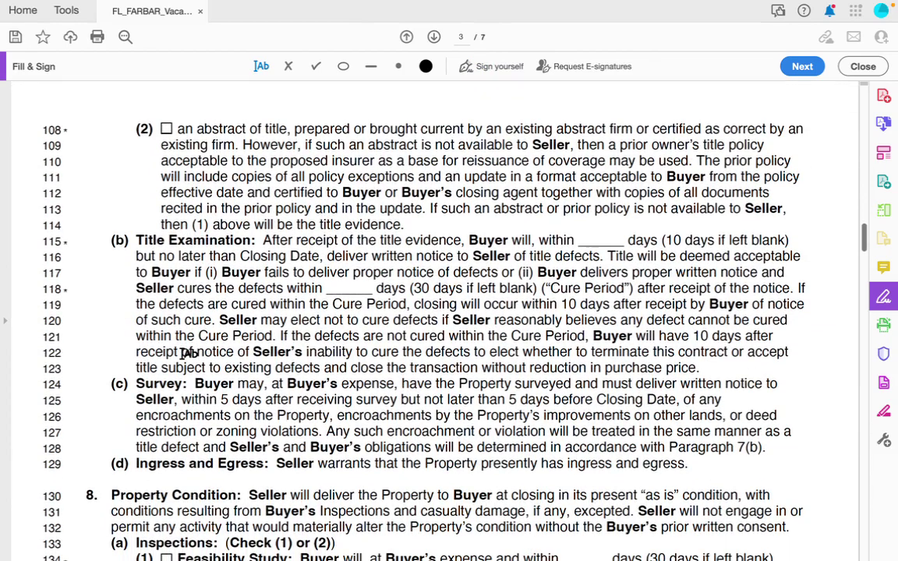
{"action": "scroll", "coordinate": [208, 464], "scroll_direction": "down", "scroll_amount": 3}
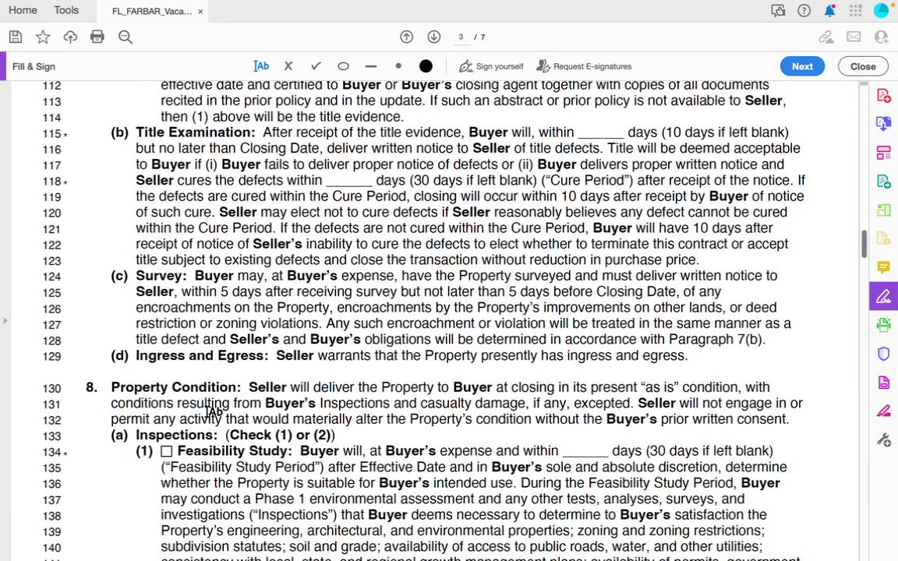
{"action": "scroll", "coordinate": [213, 411], "scroll_direction": "down", "scroll_amount": 9}
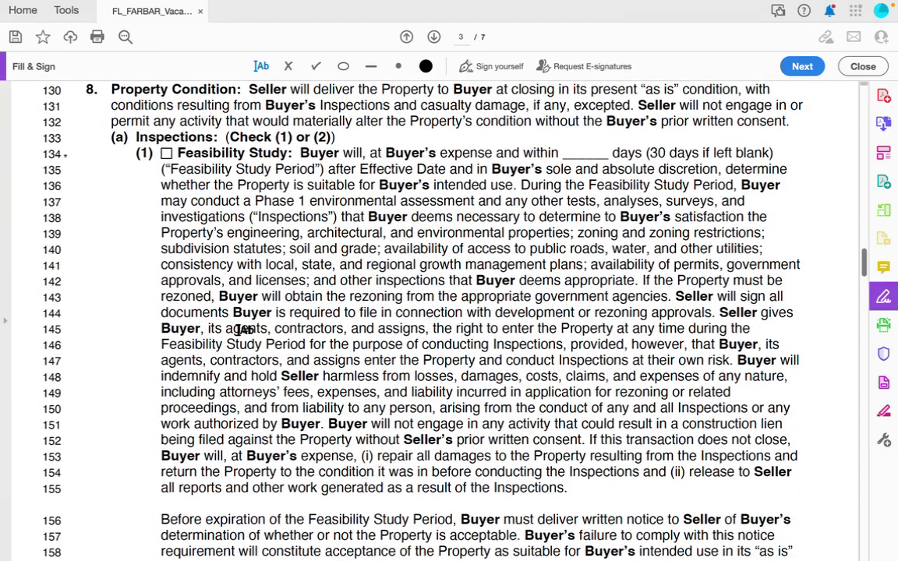
{"action": "left_click", "coordinate": [167, 153]}
{"action": "left_click", "coordinate": [166, 153]}
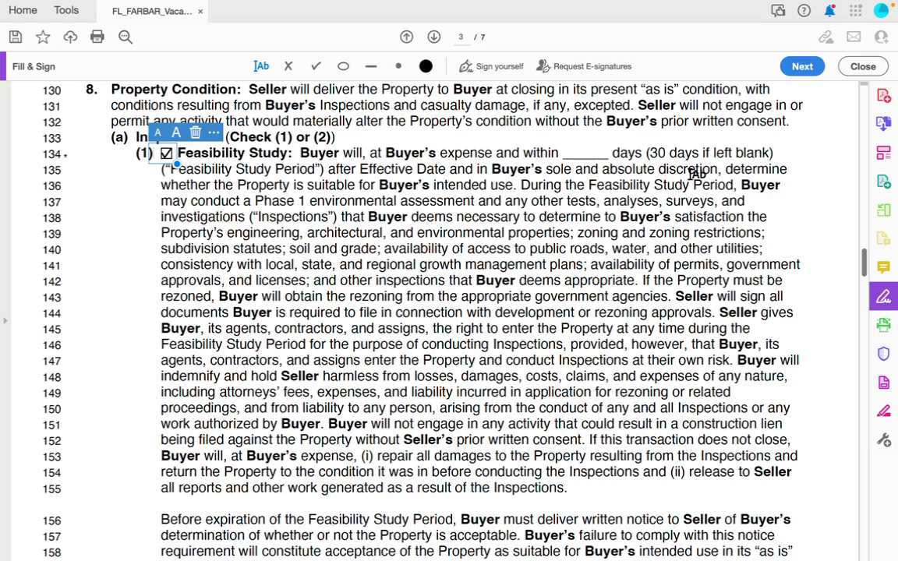
{"action": "left_click", "coordinate": [581, 154]}
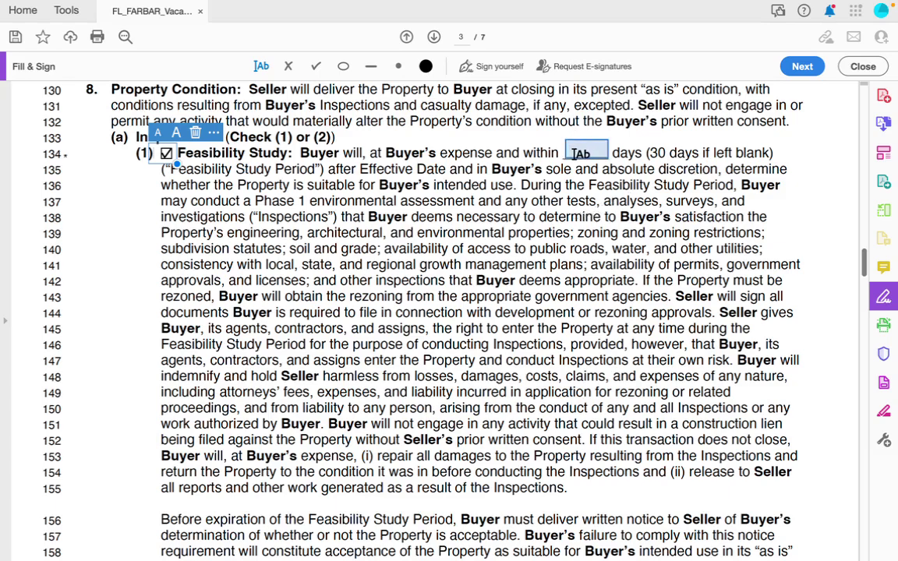
{"action": "left_click", "coordinate": [579, 150]}
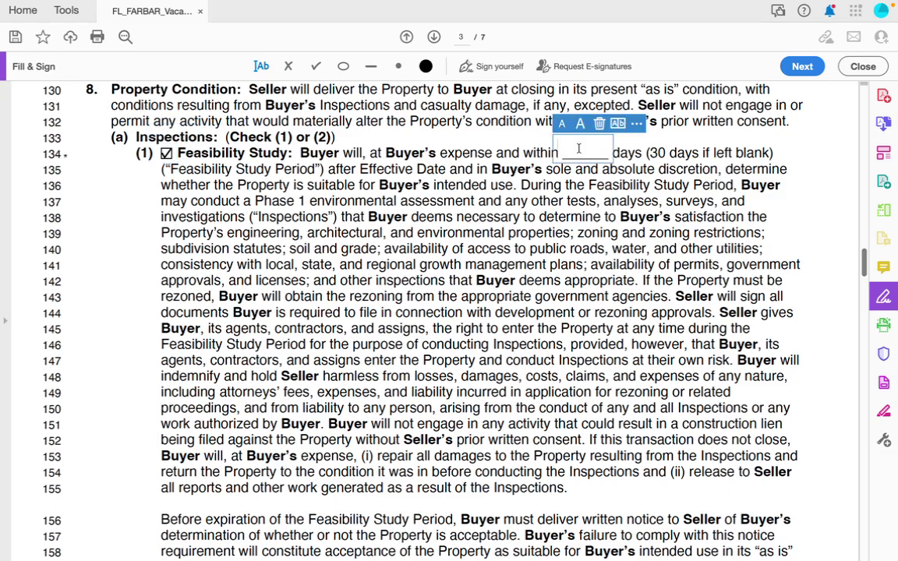
{"action": "type", "text": "40"}
{"action": "key", "text": "BackSpace"}
{"action": "key", "text": "BackSpace"}
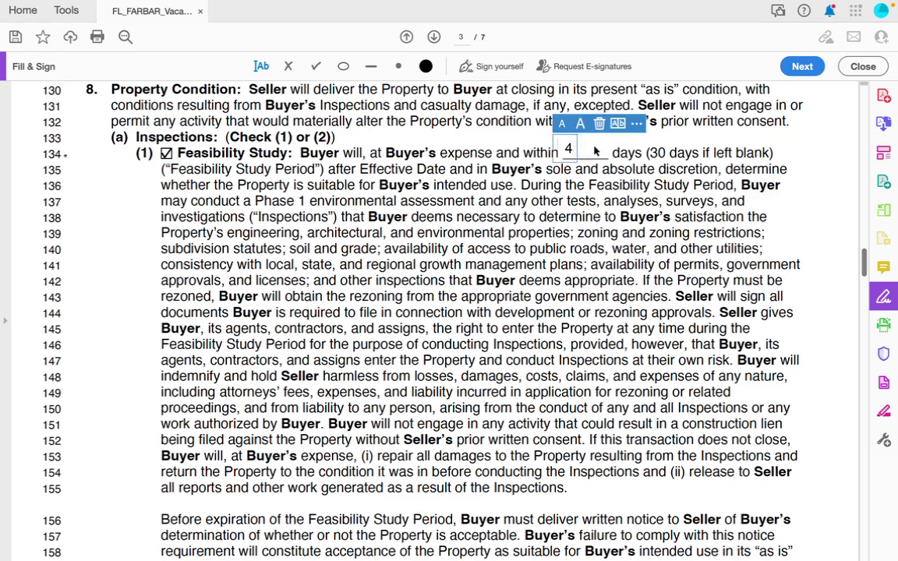
{"action": "key", "text": "Escape"}
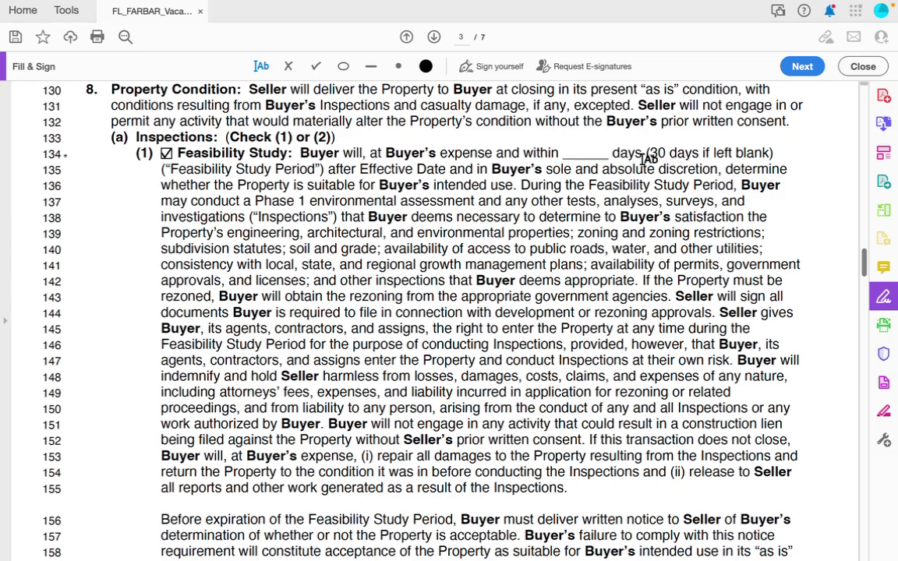
{"action": "scroll", "coordinate": [688, 152], "scroll_direction": "down", "scroll_amount": 5}
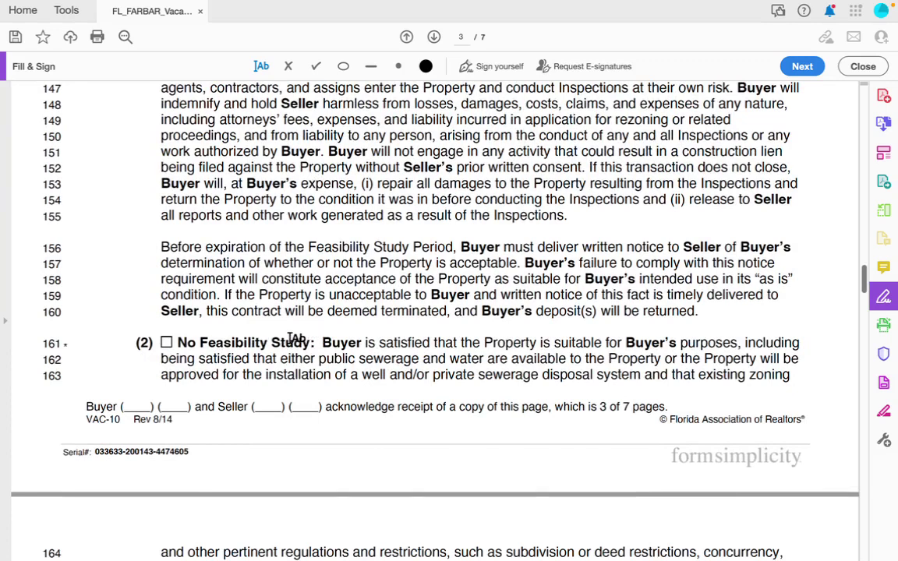
Check No Feasibility Study, then bring page 4's Closing Procedure; Costs Seller Other line into view.
{"action": "left_click", "coordinate": [167, 342]}
{"action": "scroll", "coordinate": [343, 368], "scroll_direction": "down", "scroll_amount": 9}
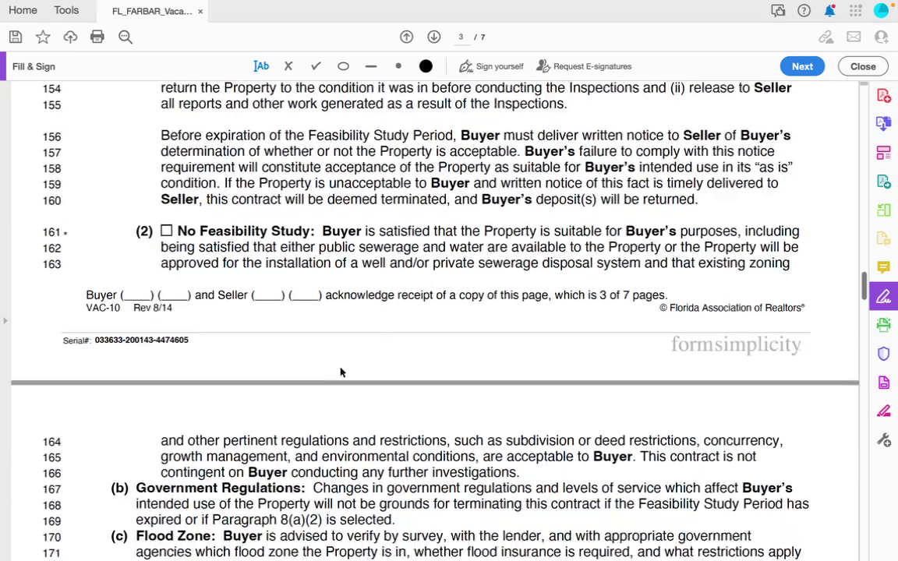
{"action": "scroll", "coordinate": [346, 367], "scroll_direction": "down", "scroll_amount": 3}
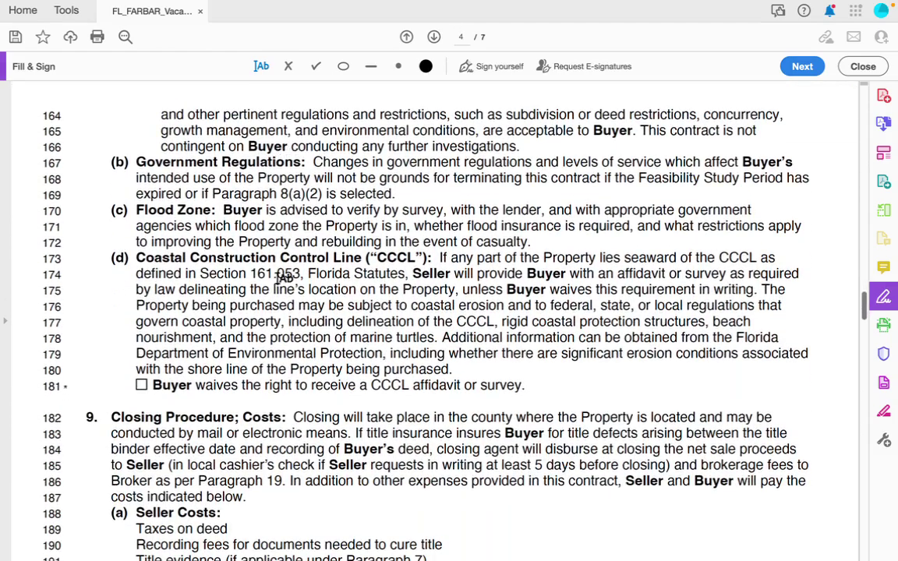
{"action": "scroll", "coordinate": [277, 343], "scroll_direction": "down", "scroll_amount": 7}
{"action": "scroll", "coordinate": [314, 382], "scroll_direction": "up", "scroll_amount": 9}
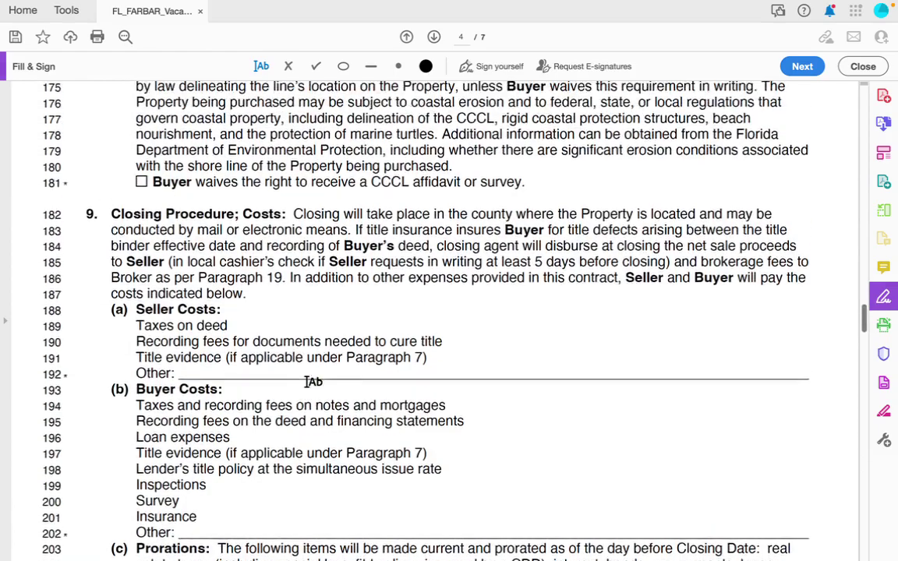
{"action": "scroll", "coordinate": [312, 381], "scroll_direction": "down", "scroll_amount": 2}
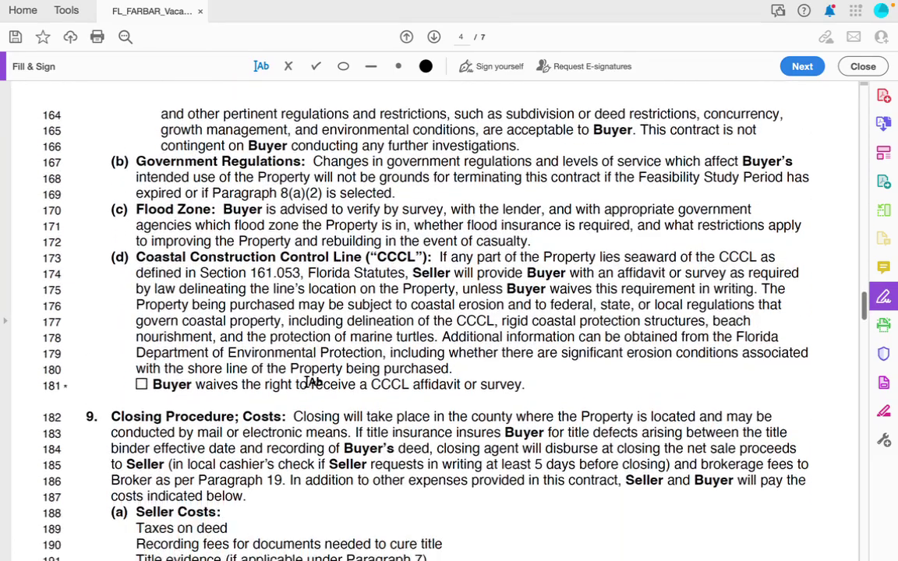
{"action": "scroll", "coordinate": [244, 282], "scroll_direction": "down", "scroll_amount": 3}
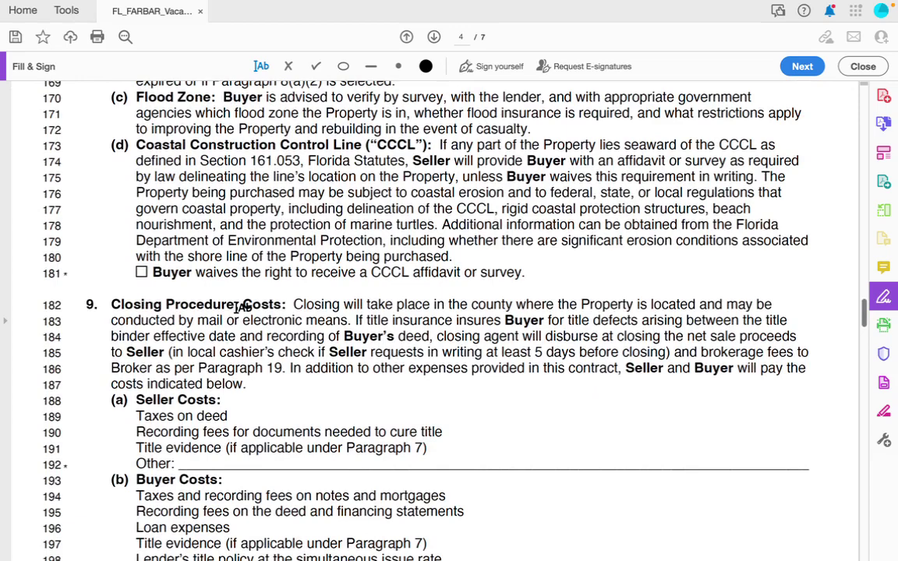
{"action": "scroll", "coordinate": [241, 306], "scroll_direction": "down", "scroll_amount": 5}
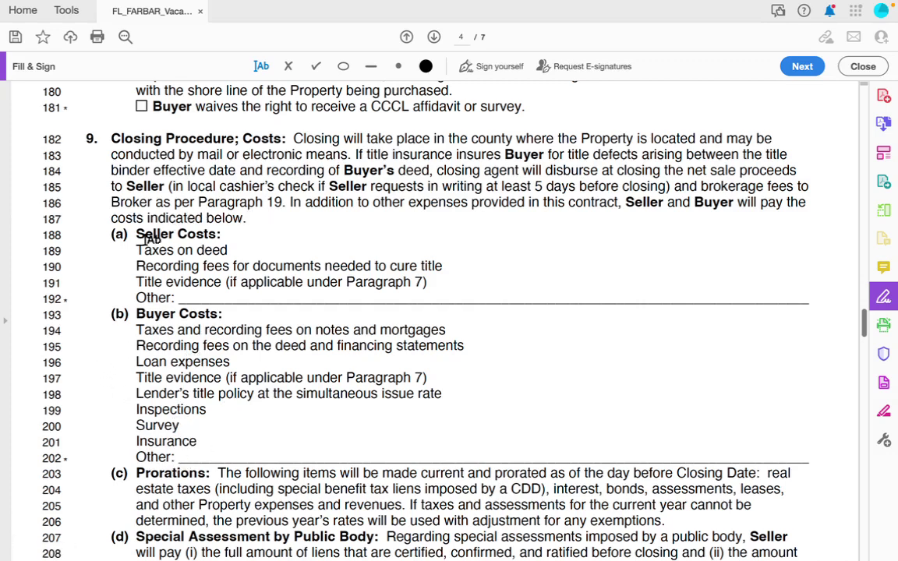
{"action": "left_click", "coordinate": [187, 297]}
Scroll past page 4's footer to the FIRPTA and 1031 Exchange paragraphs on page 5.
{"action": "scroll", "coordinate": [231, 399], "scroll_direction": "down", "scroll_amount": 4}
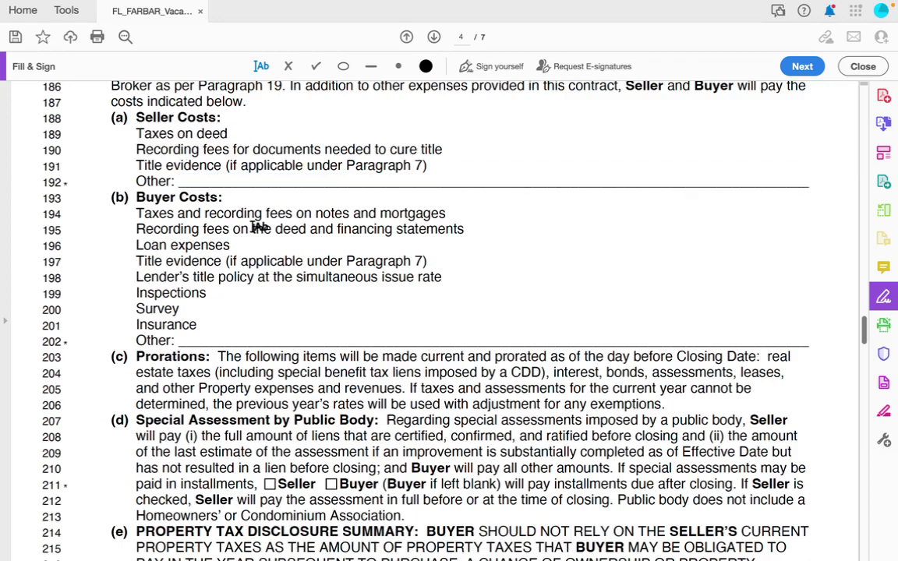
{"action": "scroll", "coordinate": [259, 228], "scroll_direction": "down", "scroll_amount": 5}
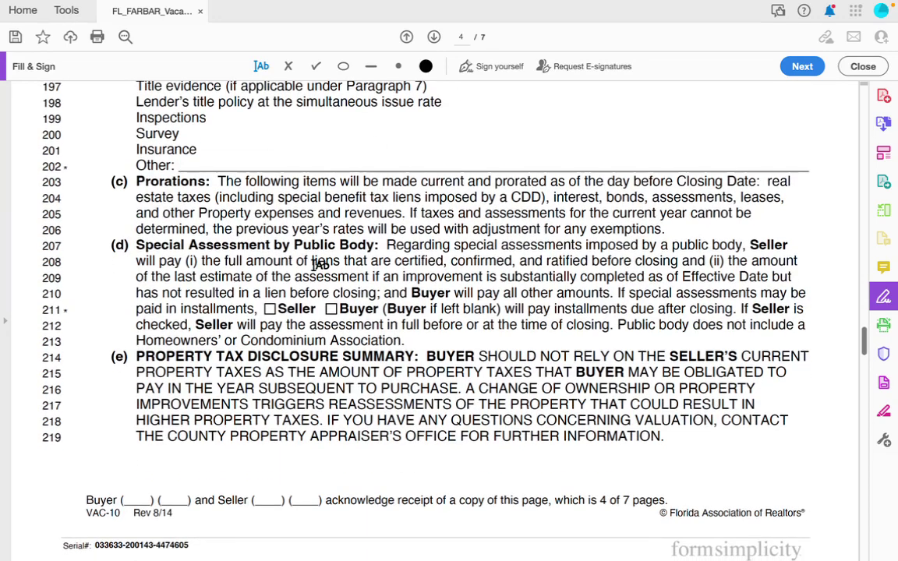
{"action": "scroll", "coordinate": [295, 228], "scroll_direction": "down", "scroll_amount": 2}
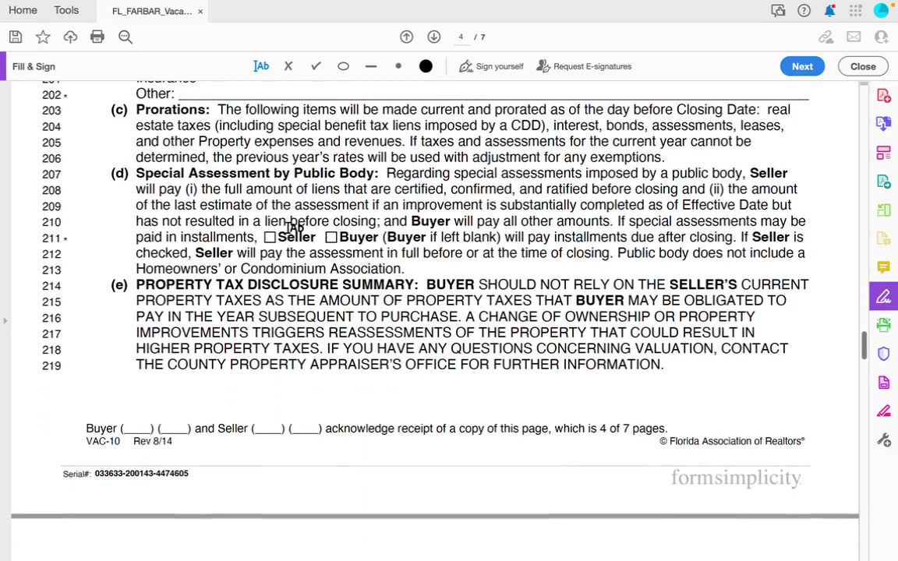
{"action": "scroll", "coordinate": [295, 228], "scroll_direction": "down", "scroll_amount": 1}
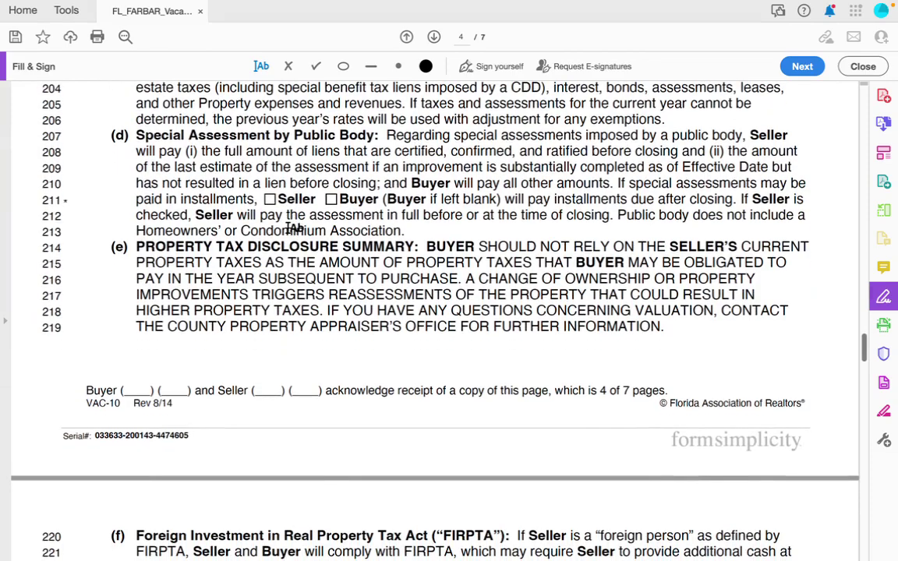
{"action": "scroll", "coordinate": [295, 228], "scroll_direction": "down", "scroll_amount": 2}
{"action": "scroll", "coordinate": [295, 228], "scroll_direction": "down", "scroll_amount": 3}
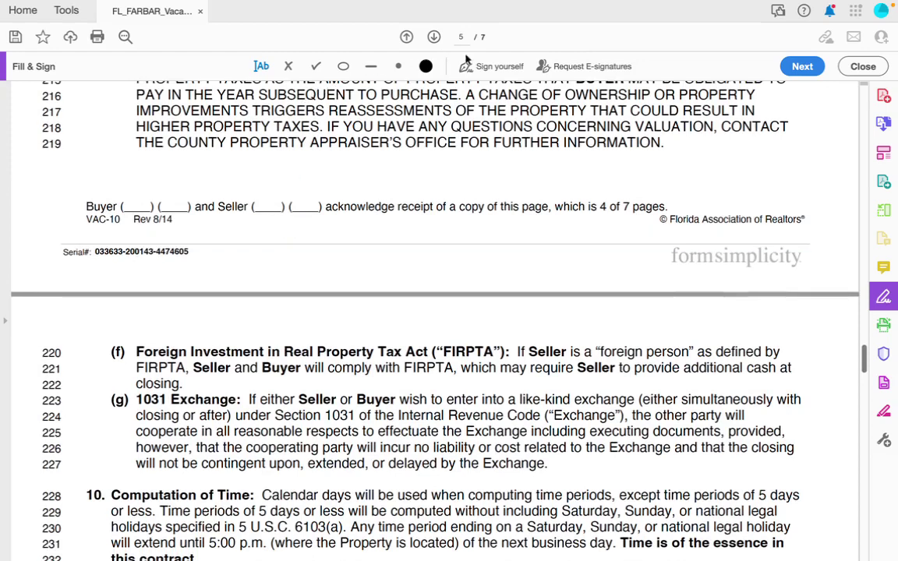
Stamp the saved buyer initials into the first Buyer blank of the page 4 and page 5 footers.
{"action": "left_click", "coordinate": [496, 69]}
{"action": "left_click", "coordinate": [136, 204]}
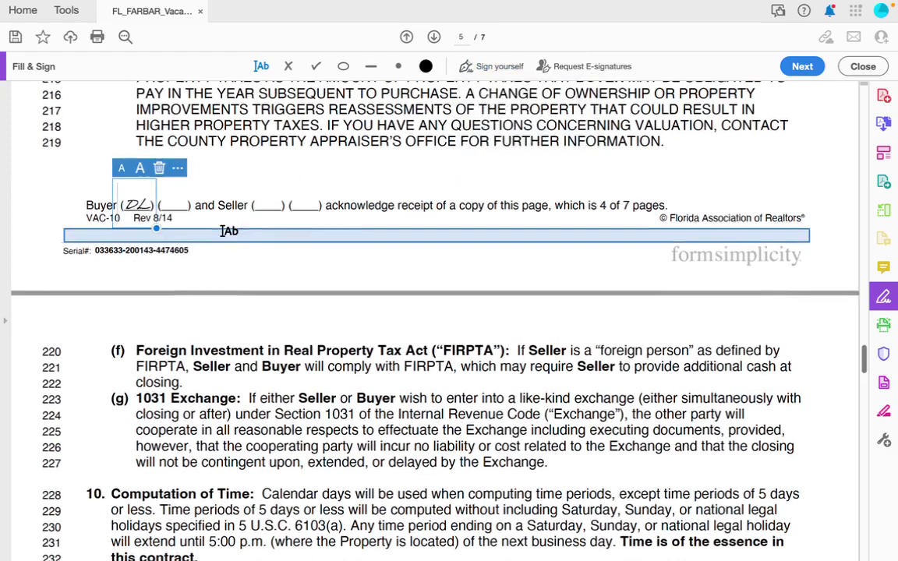
{"action": "scroll", "coordinate": [226, 231], "scroll_direction": "down", "scroll_amount": 5}
{"action": "scroll", "coordinate": [226, 231], "scroll_direction": "down", "scroll_amount": 4}
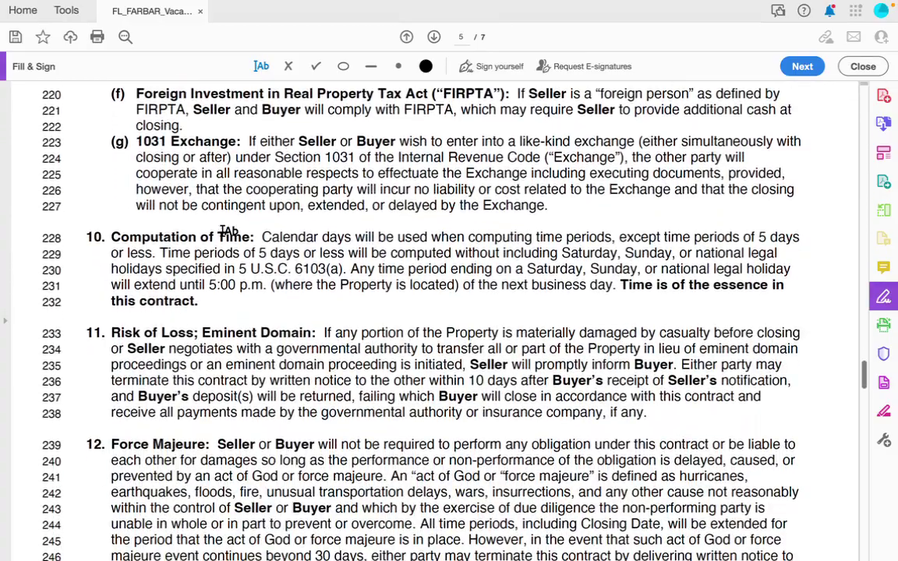
{"action": "scroll", "coordinate": [226, 231], "scroll_direction": "down", "scroll_amount": 8}
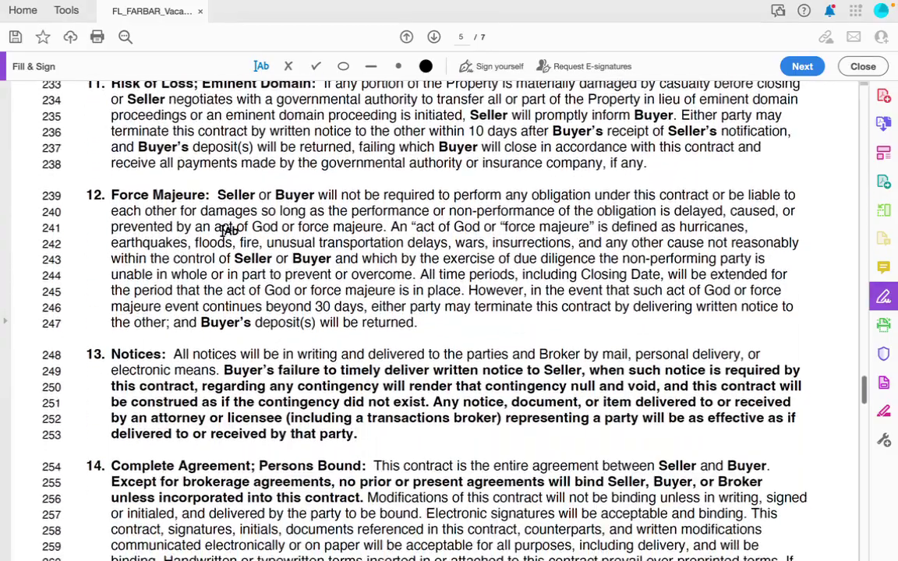
{"action": "scroll", "coordinate": [227, 230], "scroll_direction": "down", "scroll_amount": 4}
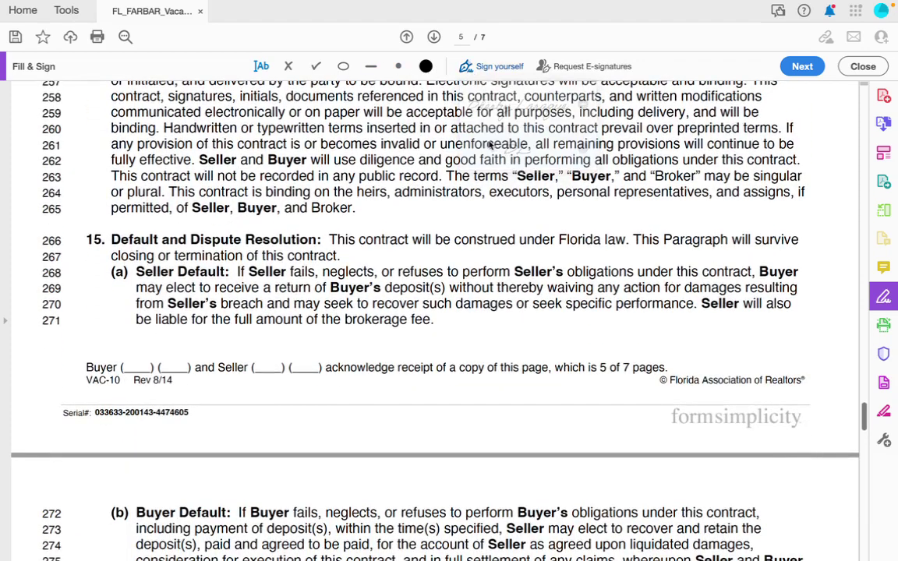
{"action": "left_click", "coordinate": [138, 367]}
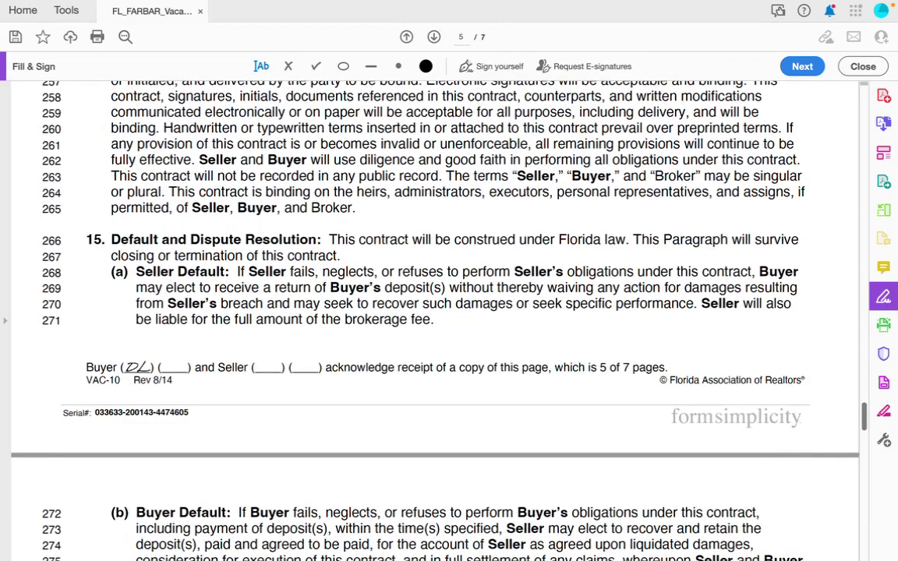
{"action": "scroll", "coordinate": [226, 408], "scroll_direction": "down", "scroll_amount": 7}
{"action": "scroll", "coordinate": [229, 406], "scroll_direction": "down", "scroll_amount": 10}
{"action": "scroll", "coordinate": [229, 406], "scroll_direction": "down", "scroll_amount": 3}
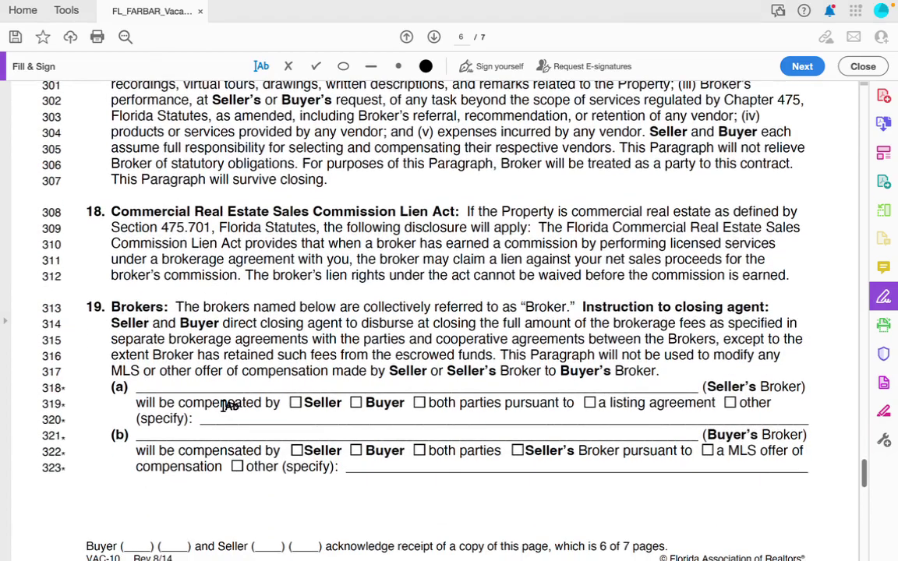
Stamp the saved buyer initials into the first Buyer blank of page 6's footer.
{"action": "scroll", "coordinate": [231, 403], "scroll_direction": "down", "scroll_amount": 2}
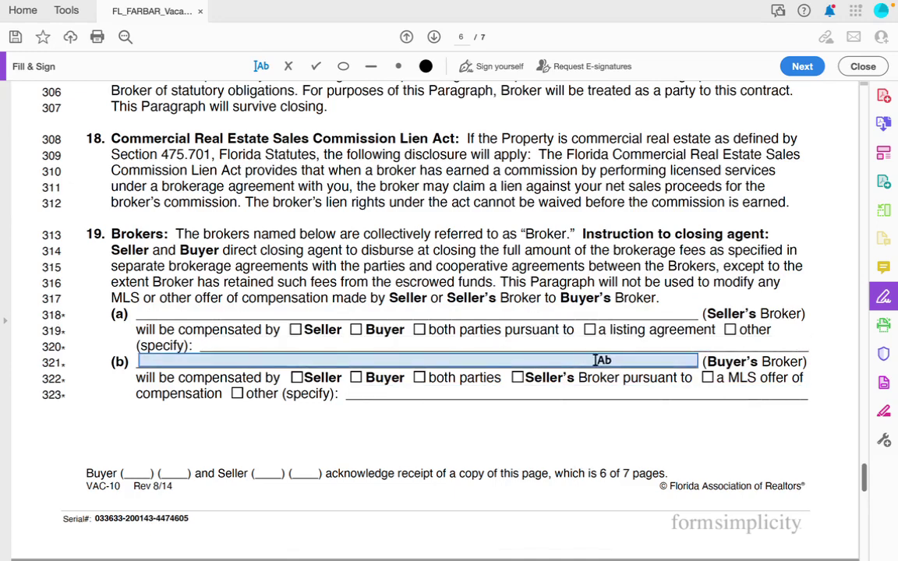
{"action": "scroll", "coordinate": [596, 357], "scroll_direction": "down", "scroll_amount": 1}
{"action": "scroll", "coordinate": [600, 361], "scroll_direction": "down", "scroll_amount": 1}
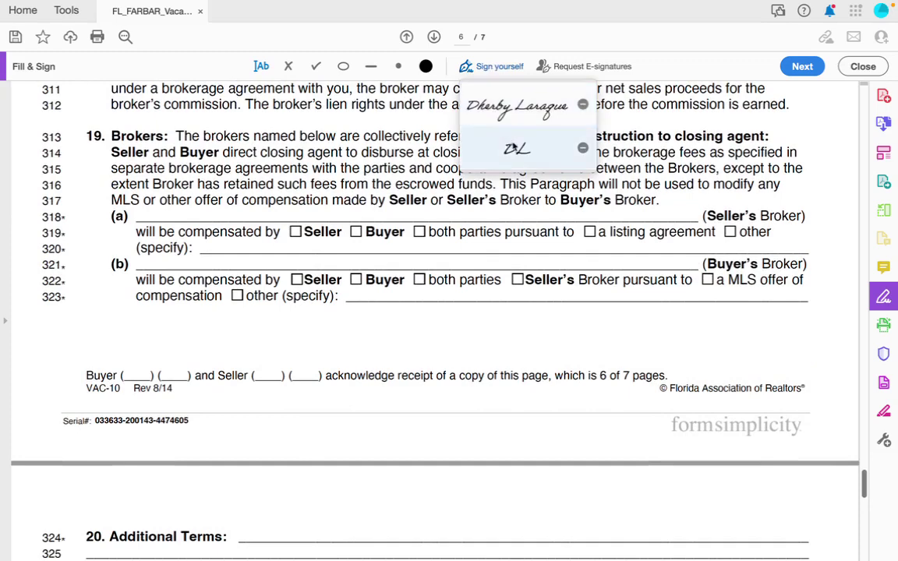
{"action": "left_click", "coordinate": [517, 148]}
{"action": "left_click", "coordinate": [137, 375]}
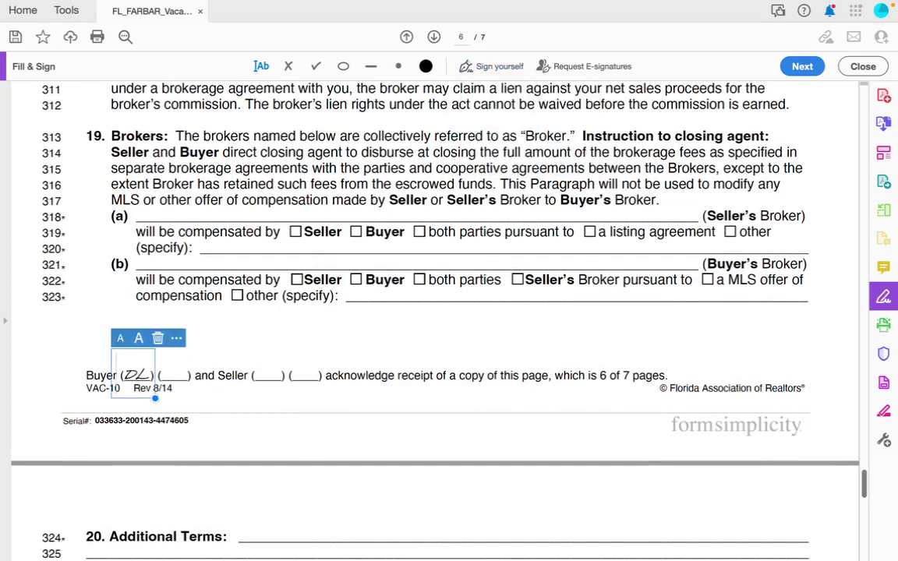
{"action": "scroll", "coordinate": [318, 375], "scroll_direction": "down", "scroll_amount": 1}
{"action": "scroll", "coordinate": [297, 379], "scroll_direction": "up", "scroll_amount": 1}
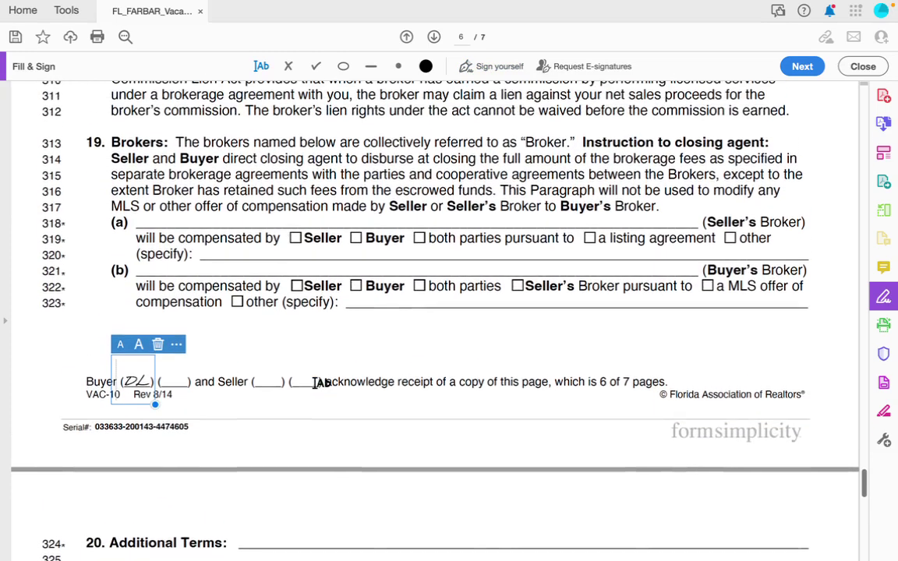
{"action": "scroll", "coordinate": [535, 345], "scroll_direction": "down", "scroll_amount": 5}
{"action": "scroll", "coordinate": [535, 291], "scroll_direction": "down", "scroll_amount": 3}
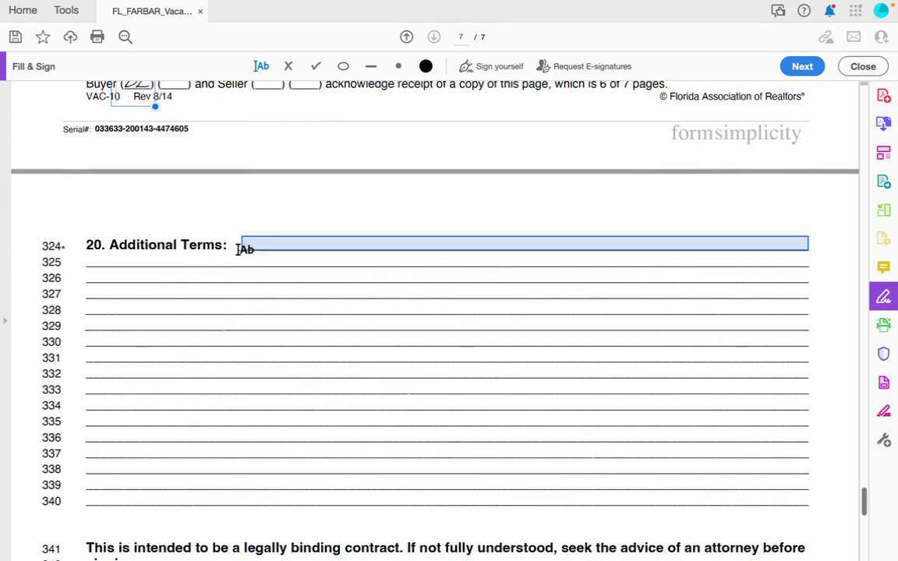
Begin the page 7 Additional Terms line with 'Parcel ID #:' using autocomplete, then switch to the browser.
{"action": "left_click", "coordinate": [244, 248]}
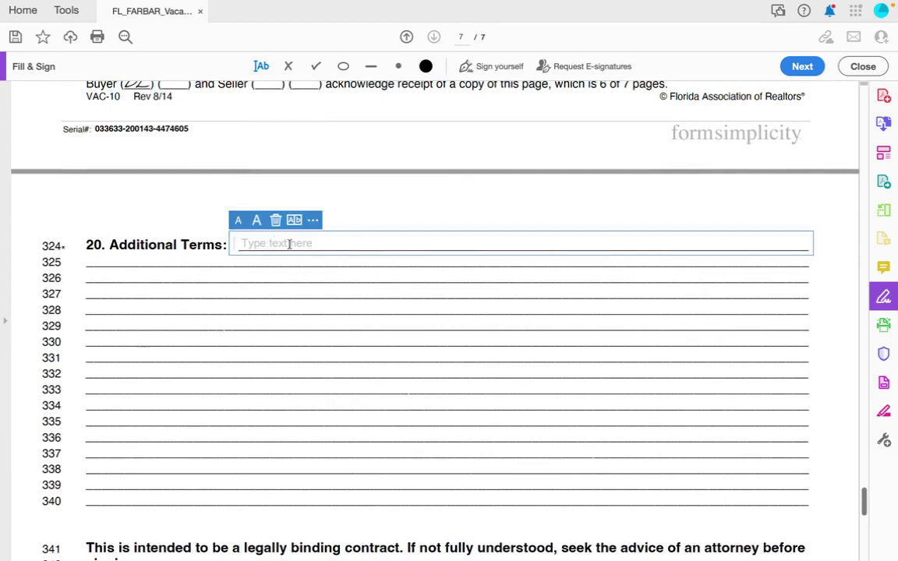
{"action": "type", "text": "PAR"}
{"action": "left_click", "coordinate": [287, 268]}
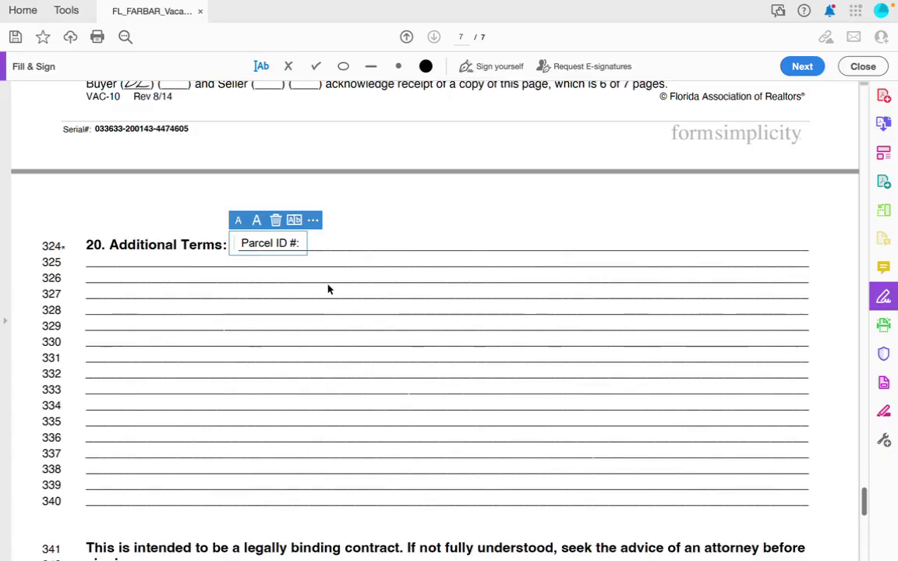
{"action": "key", "text": "ctrl+Right"}
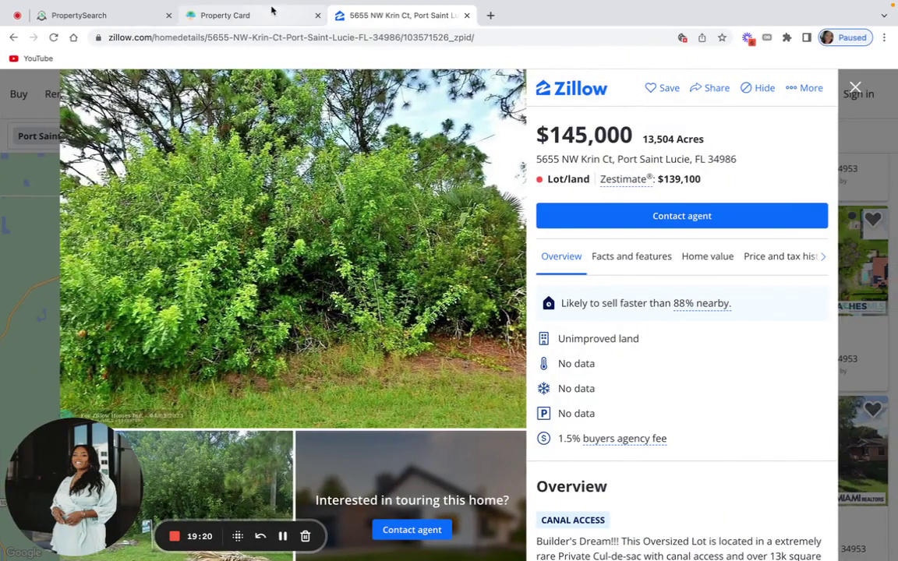
{"action": "left_click", "coordinate": [273, 16]}
{"action": "scroll", "coordinate": [209, 265], "scroll_direction": "down", "scroll_amount": 1}
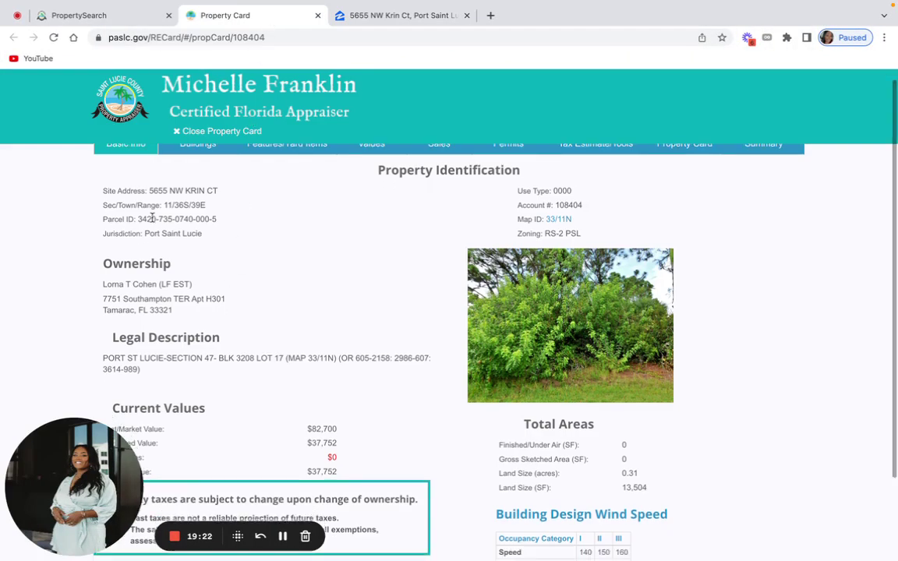
{"action": "left_click_drag", "start_coordinate": [140, 218], "coordinate": [221, 224]}
{"action": "key", "text": "ctrl+c"}
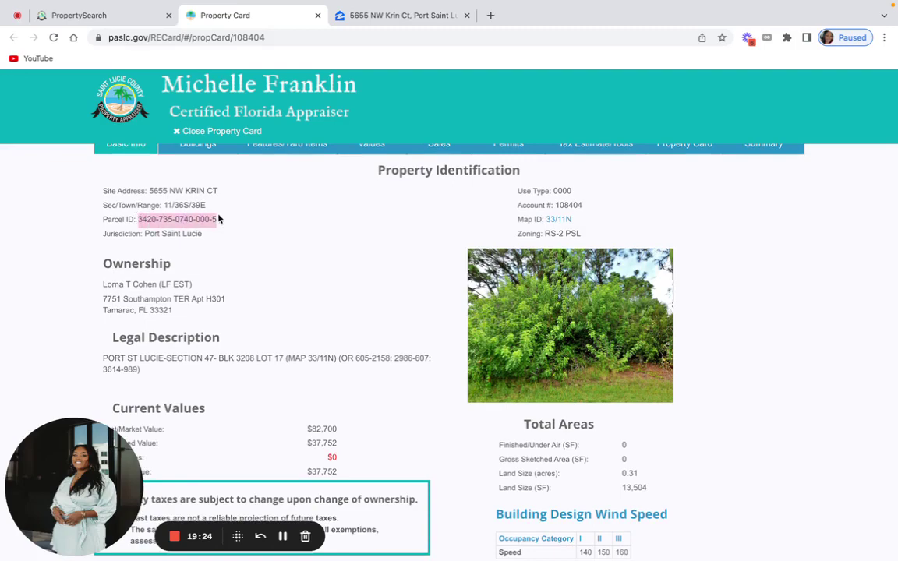
{"action": "key", "text": "ctrl+Left"}
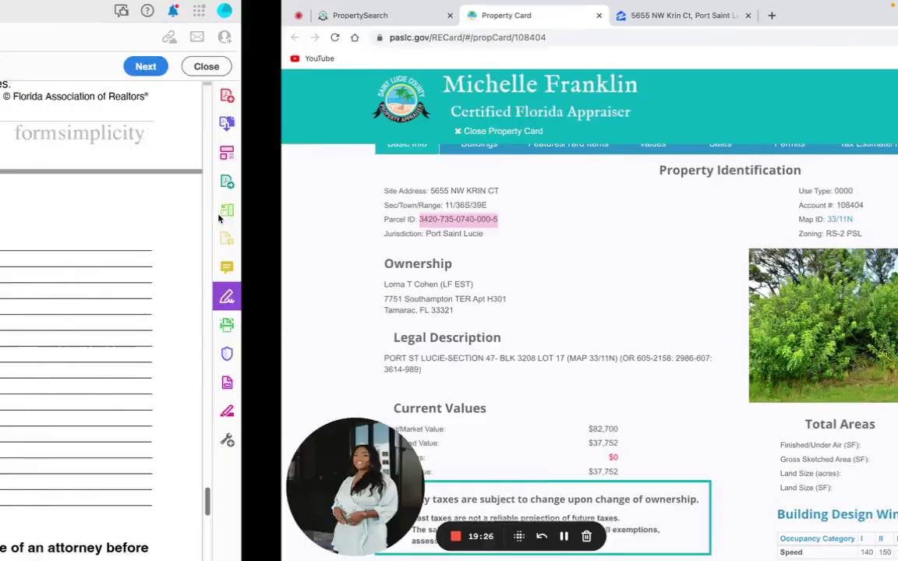
{"action": "key", "text": "ctrl+v"}
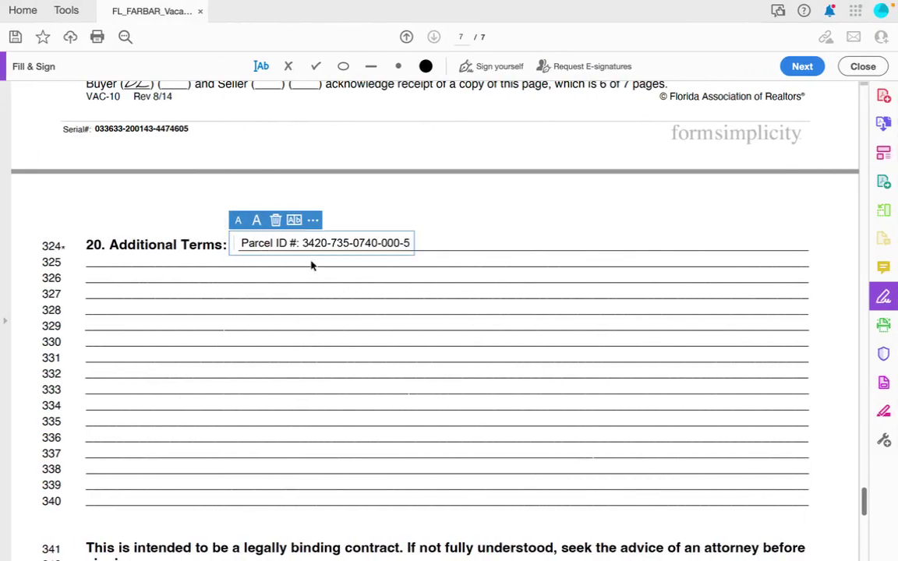
{"action": "left_click", "coordinate": [235, 263]}
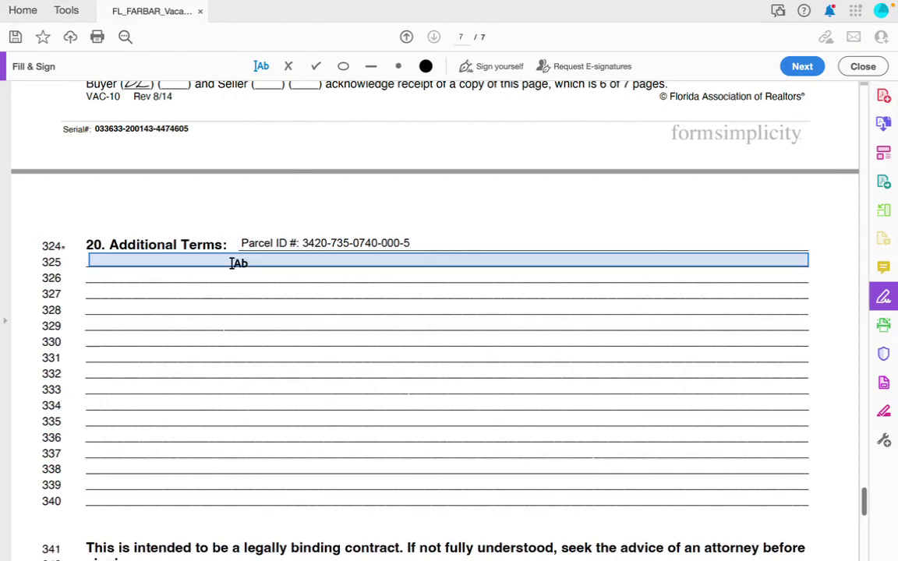
{"action": "left_click", "coordinate": [155, 260]}
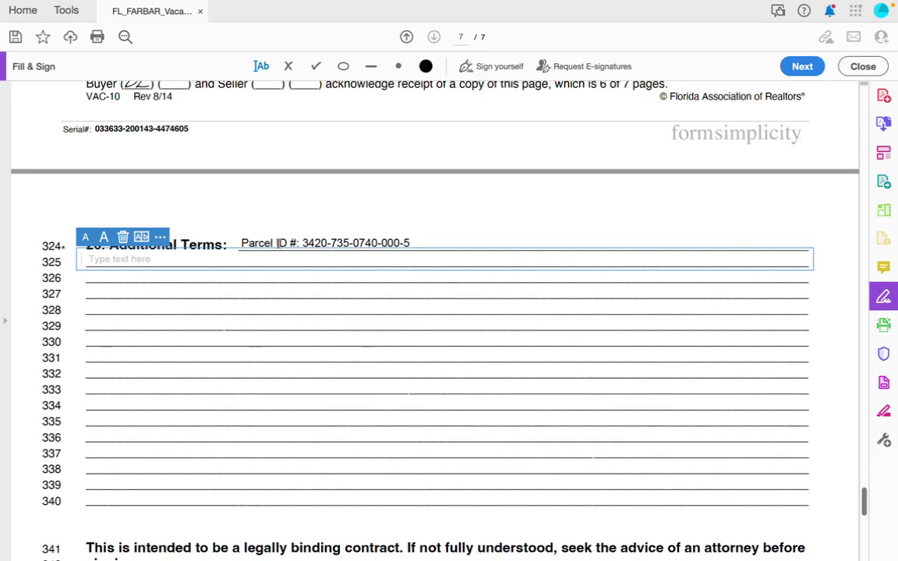
{"action": "type", "text": "BUY"}
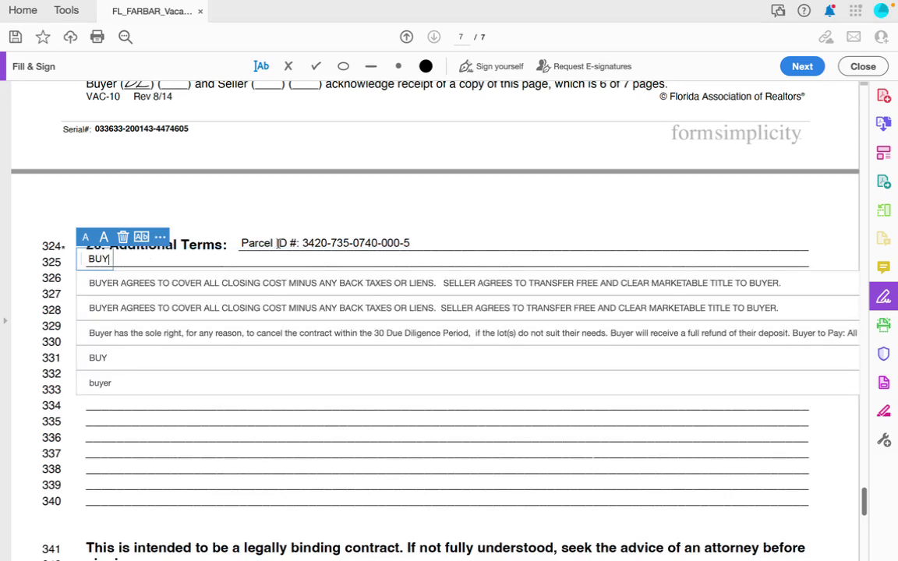
{"action": "left_click", "coordinate": [320, 279]}
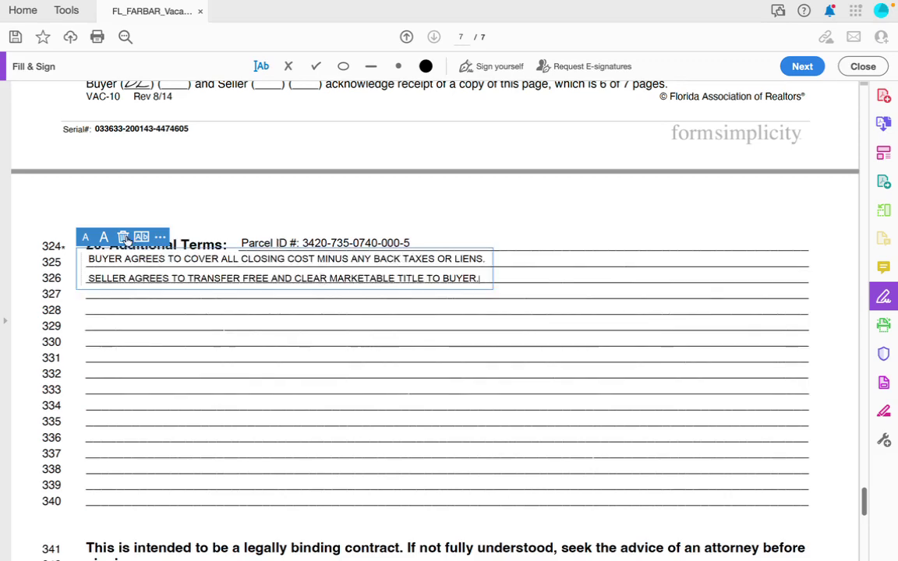
{"action": "left_click_drag", "start_coordinate": [80, 265], "coordinate": [80, 264]}
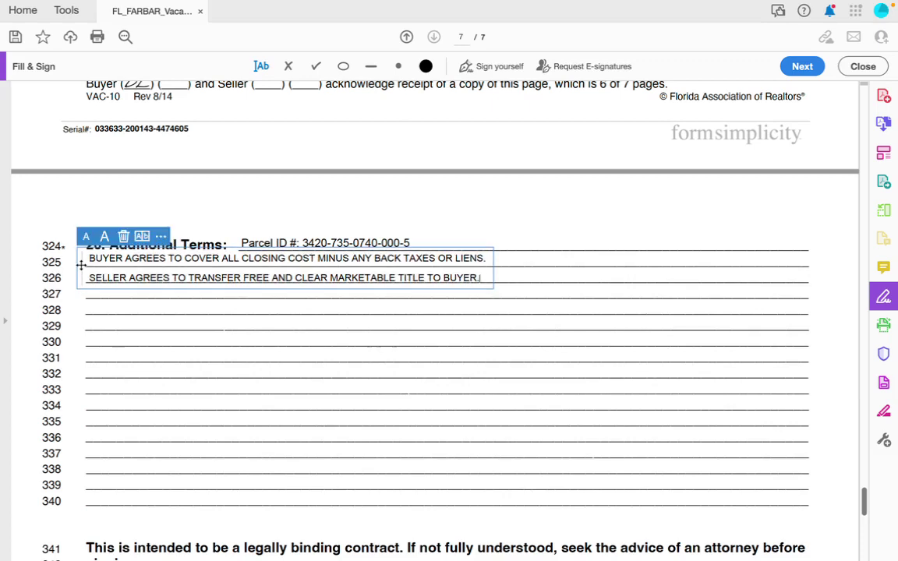
Discard the stray empty text boxes started on line 328.
{"action": "left_click", "coordinate": [209, 309]}
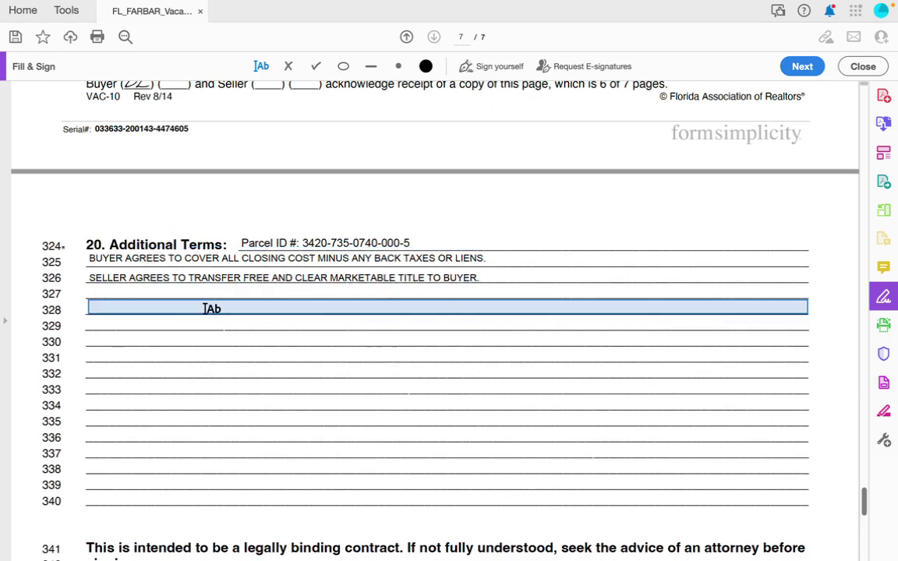
{"action": "key", "text": "Escape"}
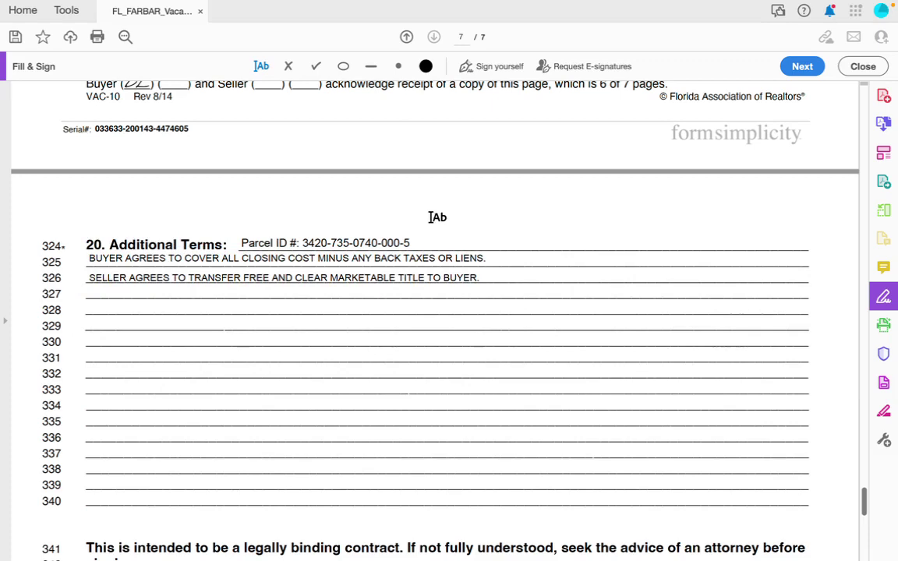
{"action": "left_click", "coordinate": [308, 306]}
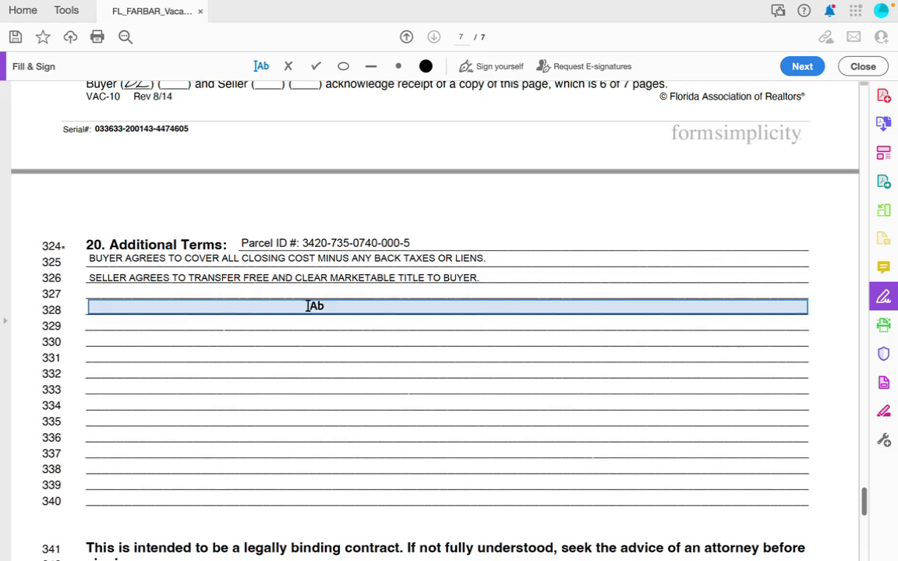
{"action": "key", "text": "Escape"}
Stamp the saved buyer initials into the page 7 footer.
{"action": "scroll", "coordinate": [184, 340], "scroll_direction": "down", "scroll_amount": 10}
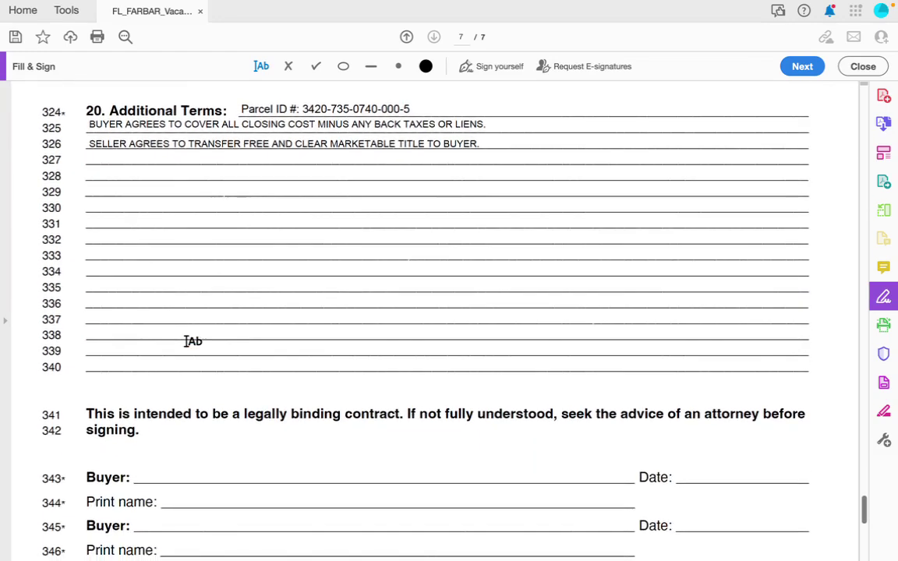
{"action": "scroll", "coordinate": [185, 341], "scroll_direction": "down", "scroll_amount": 10}
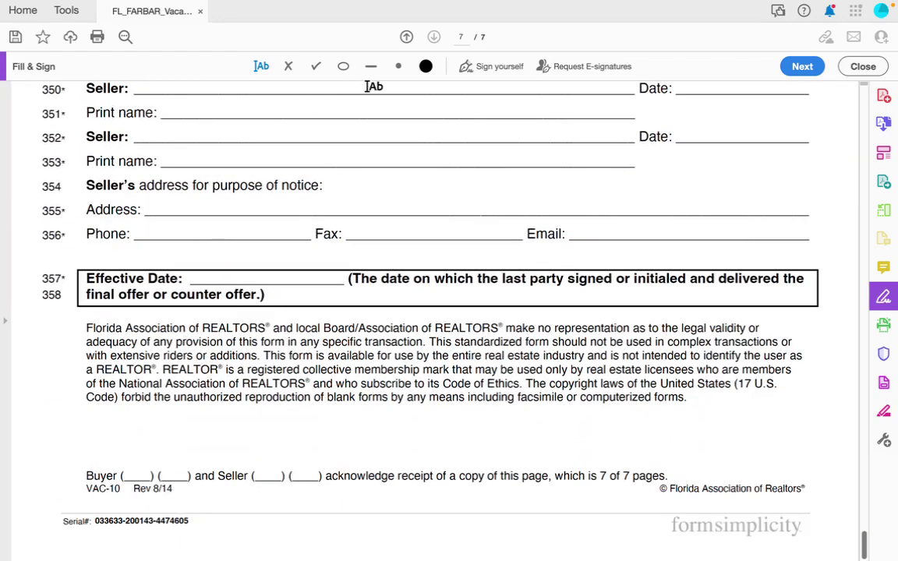
{"action": "left_click", "coordinate": [475, 67]}
{"action": "left_click", "coordinate": [501, 141]}
{"action": "left_click", "coordinate": [137, 475]}
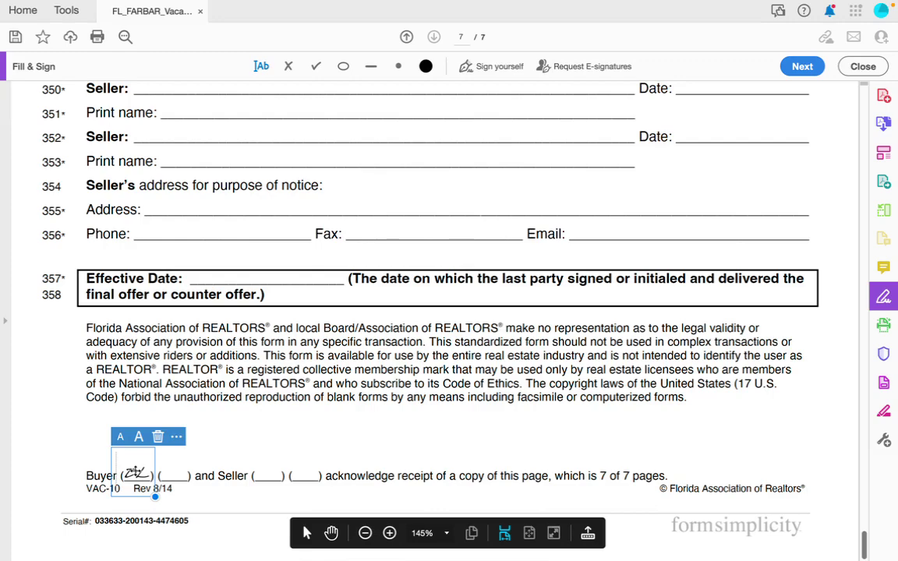
Place the saved buyer signature on the Buyer line 343.
{"action": "scroll", "coordinate": [165, 217], "scroll_direction": "up", "scroll_amount": 7}
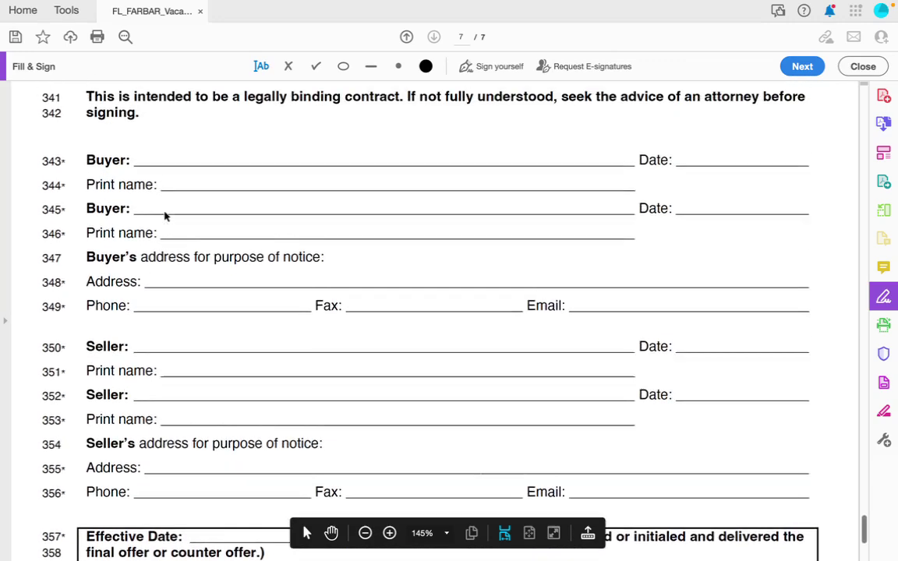
{"action": "left_click", "coordinate": [468, 67]}
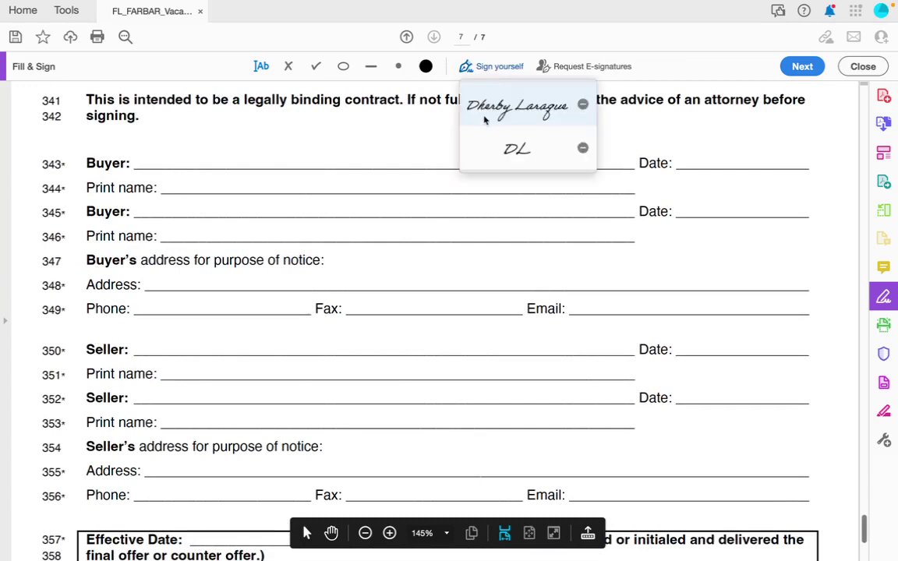
{"action": "left_click", "coordinate": [499, 109]}
{"action": "left_click", "coordinate": [192, 162]}
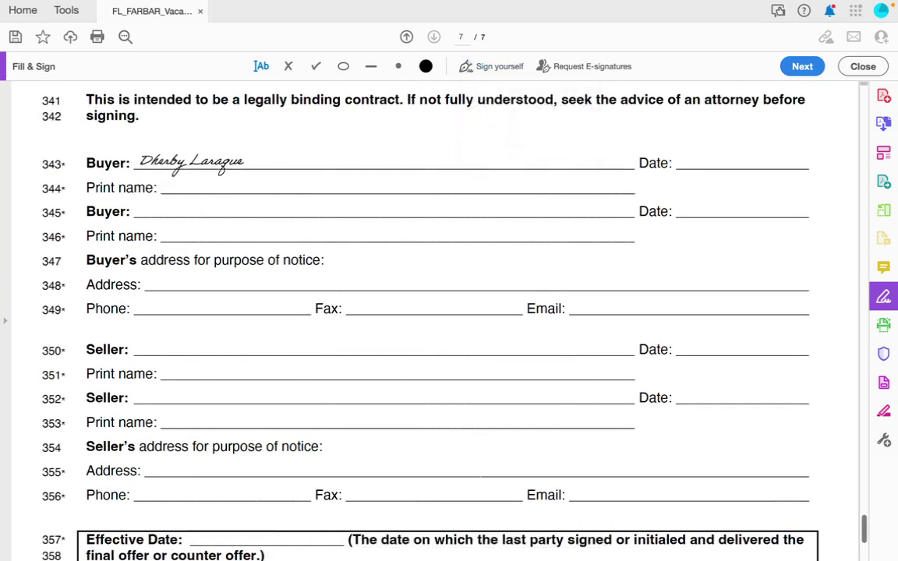
Fill in the buyer's printed full name from suggestions and the date 05/01/2023.
{"action": "left_click", "coordinate": [190, 189]}
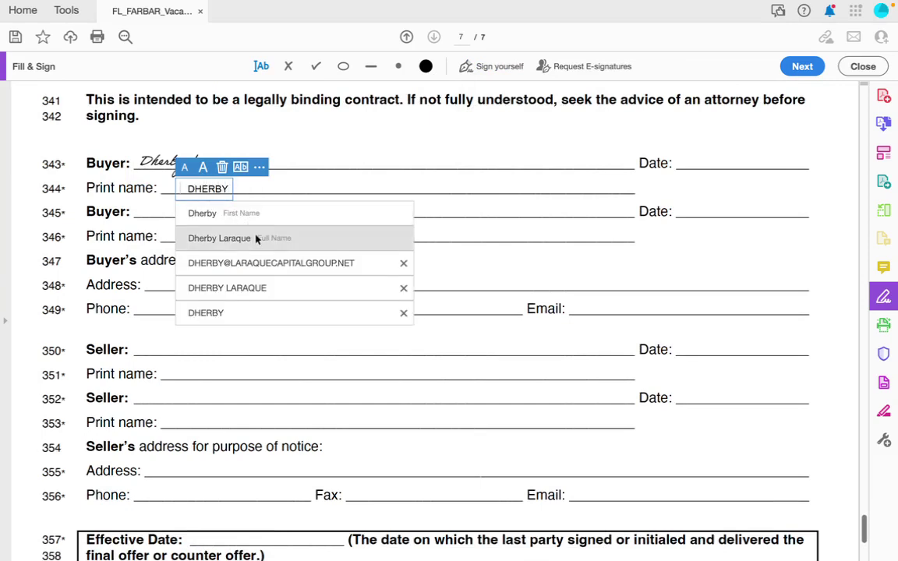
{"action": "left_click", "coordinate": [255, 238]}
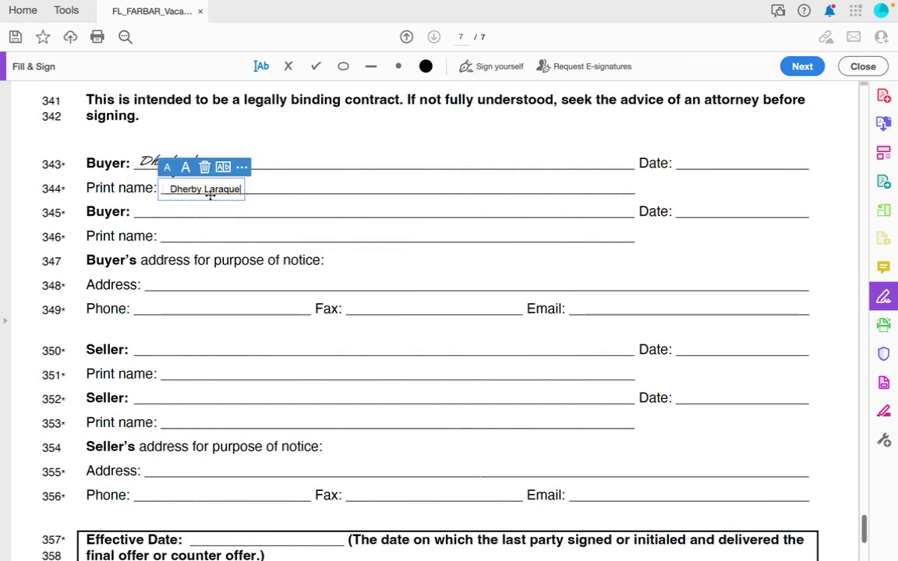
{"action": "left_click", "coordinate": [683, 161]}
{"action": "type", "text": "05/01/2023"}
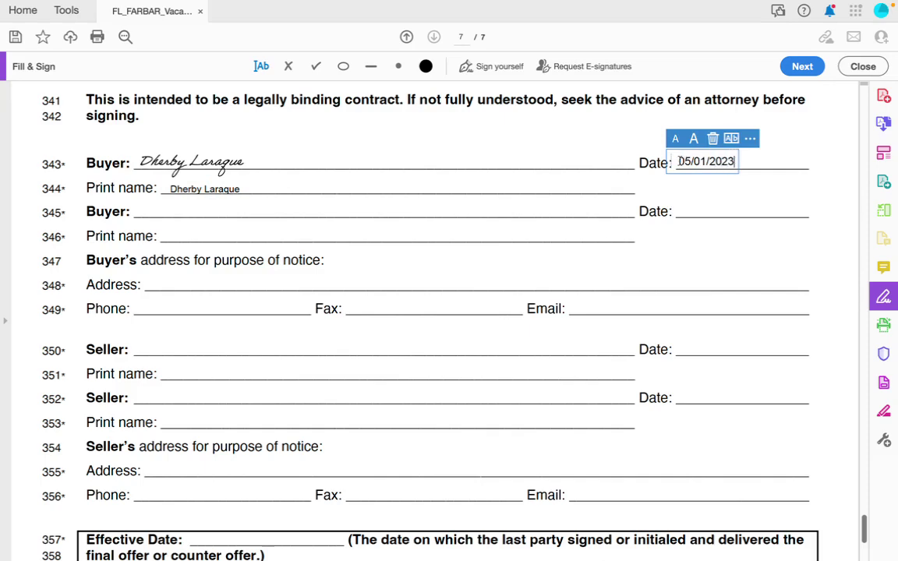
{"action": "left_click", "coordinate": [592, 158]}
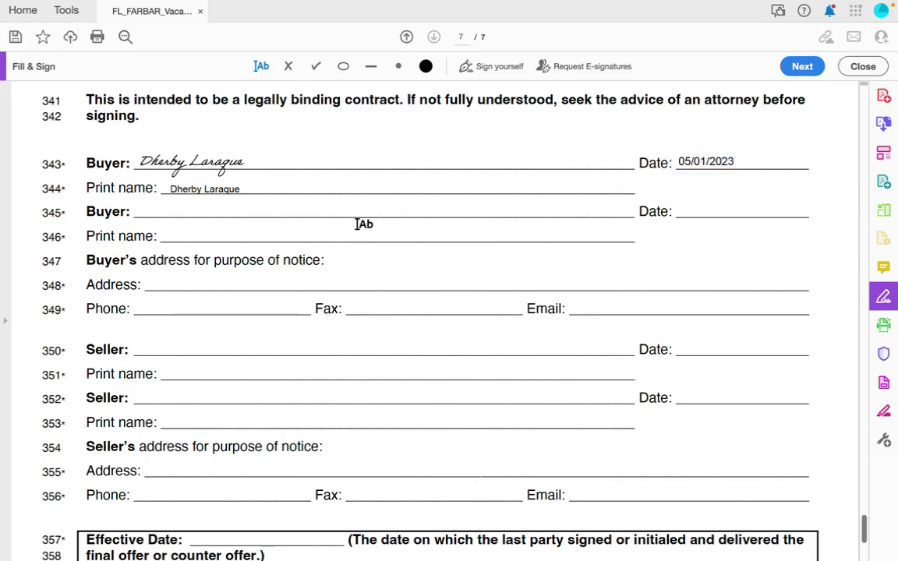
{"action": "scroll", "coordinate": [362, 222], "scroll_direction": "down", "scroll_amount": 1}
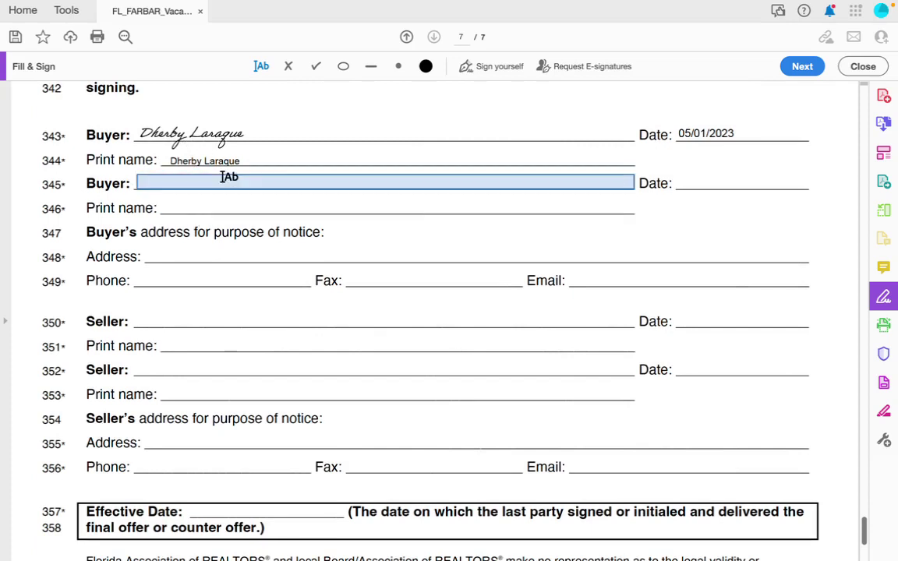
Fill in the buyer's notice address from the suggestion, followed by 'CITY, ST, ZIP'.
{"action": "scroll", "coordinate": [577, 207], "scroll_direction": "down", "scroll_amount": 1}
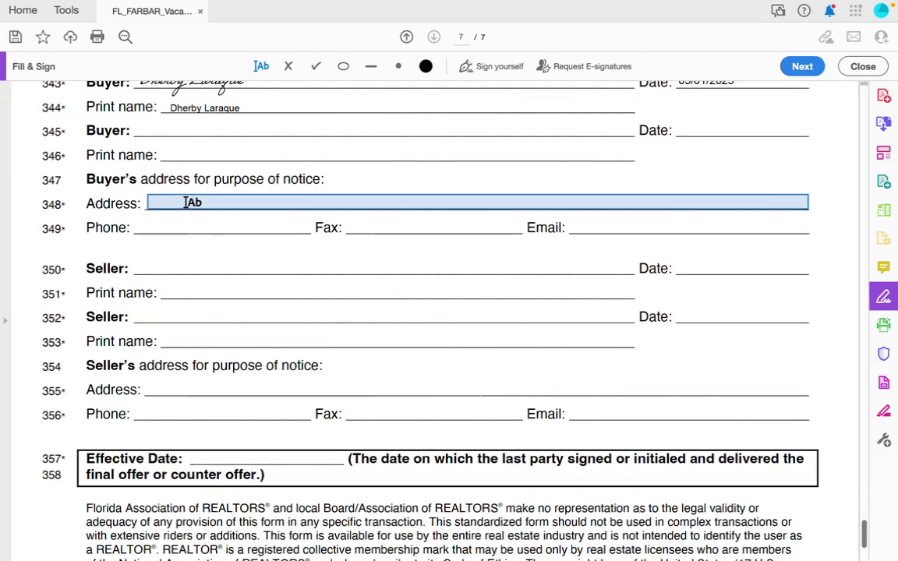
{"action": "left_click", "coordinate": [184, 203]}
{"action": "type", "text": "123"}
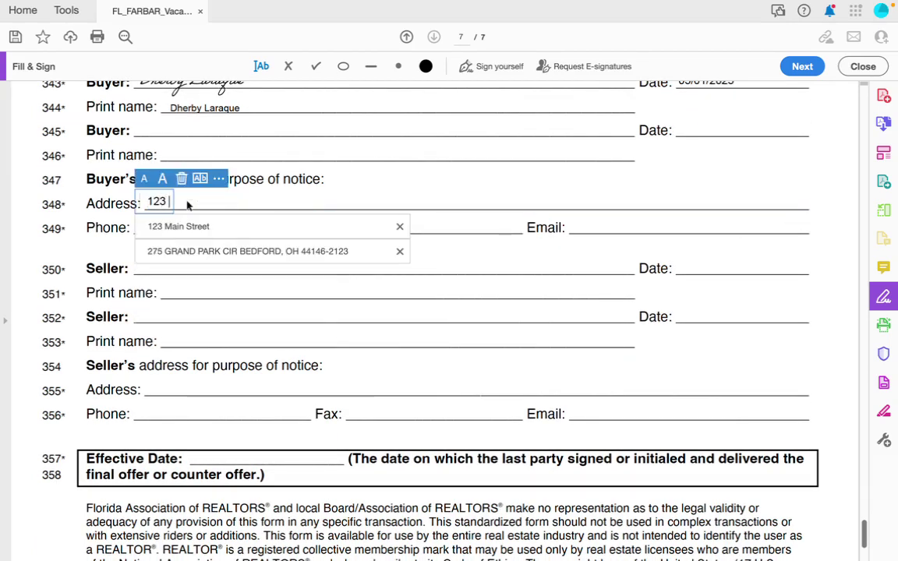
{"action": "left_click", "coordinate": [186, 234]}
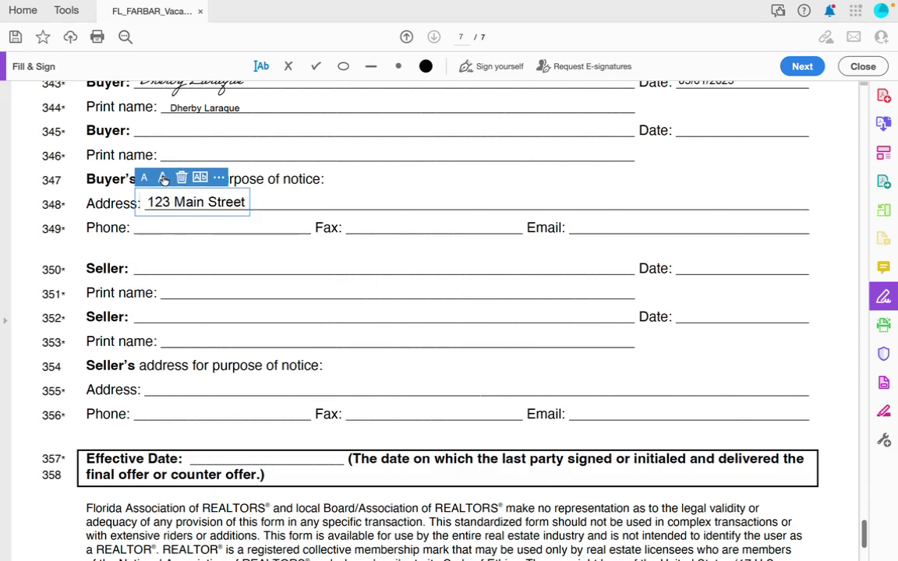
{"action": "type", "text": "CITY, ST, ZIP"}
Enter the buyer's placeholder phone number and placeholder e-mail address in the notice block.
{"action": "left_click", "coordinate": [159, 226]}
{"action": "type", "text": "123-"}
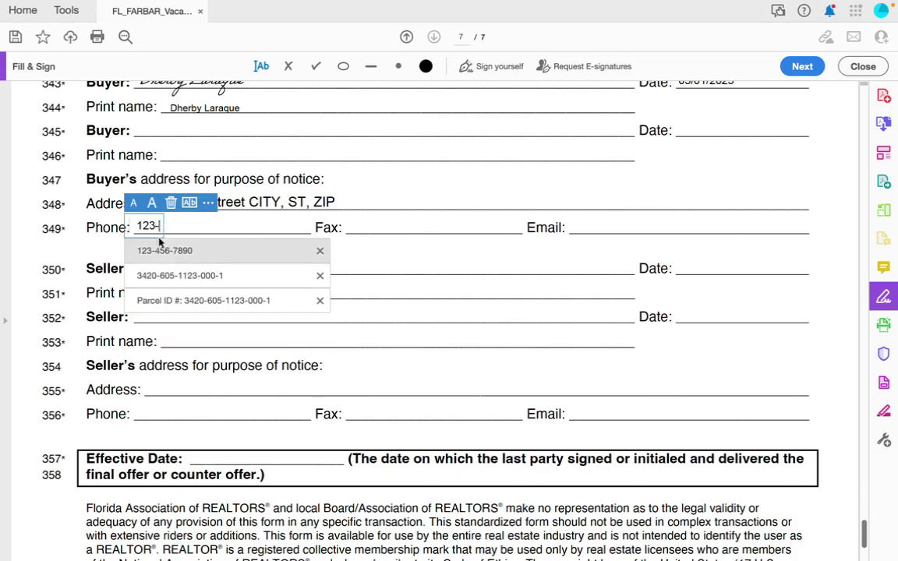
{"action": "left_click", "coordinate": [164, 250]}
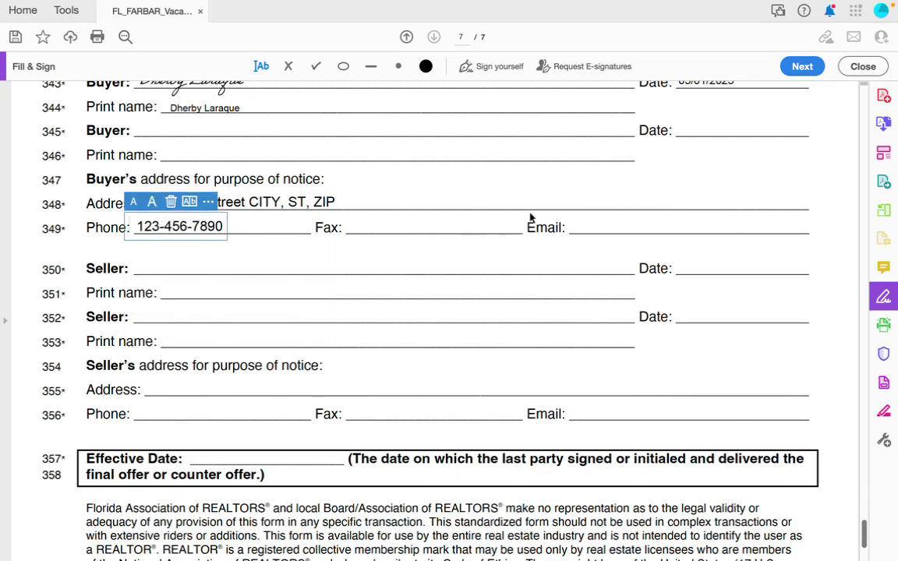
{"action": "left_click", "coordinate": [586, 225]}
{"action": "type", "text": "EXAMPLE@"}
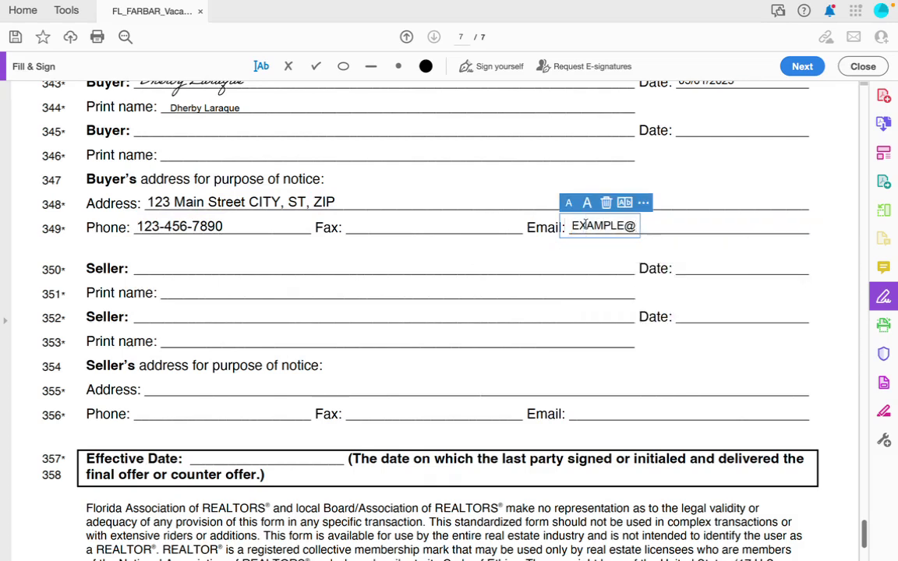
{"action": "type", "text": "EXAMPLE.COM"}
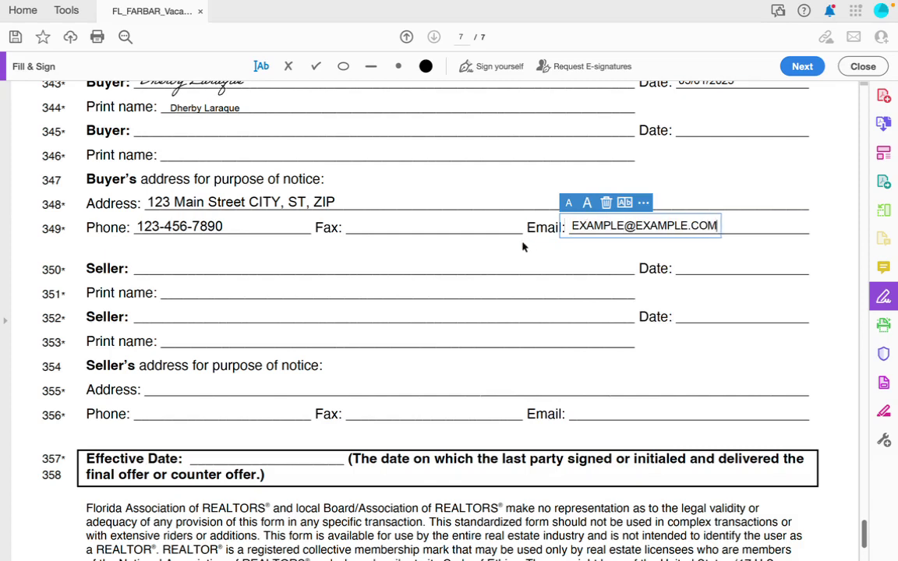
{"action": "left_click", "coordinate": [467, 227]}
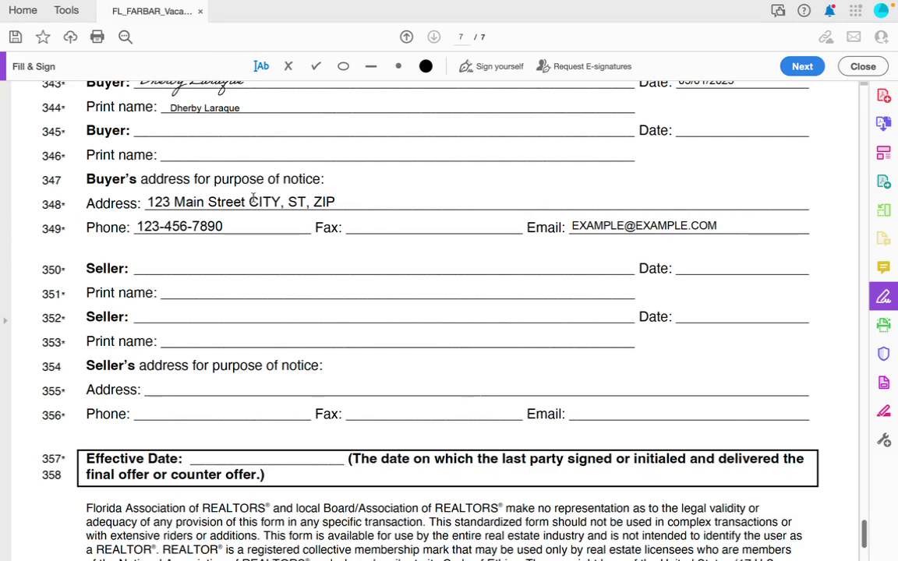
{"action": "scroll", "coordinate": [253, 198], "scroll_direction": "down", "scroll_amount": 3}
{"action": "scroll", "coordinate": [254, 198], "scroll_direction": "up", "scroll_amount": 2}
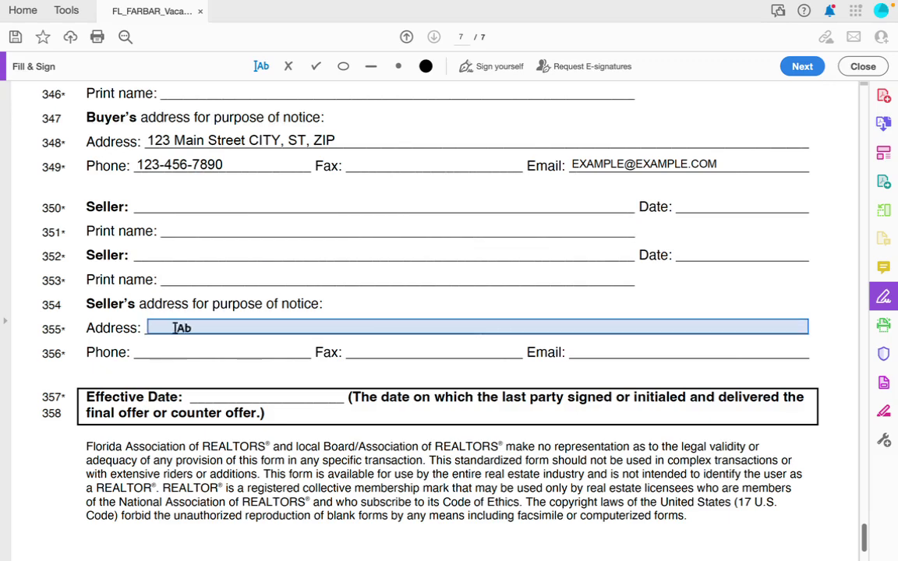
Copy the owner's mailing address from the St. Lucie property card in Chrome and return to the contract.
{"action": "key", "text": "ctrl+Right"}
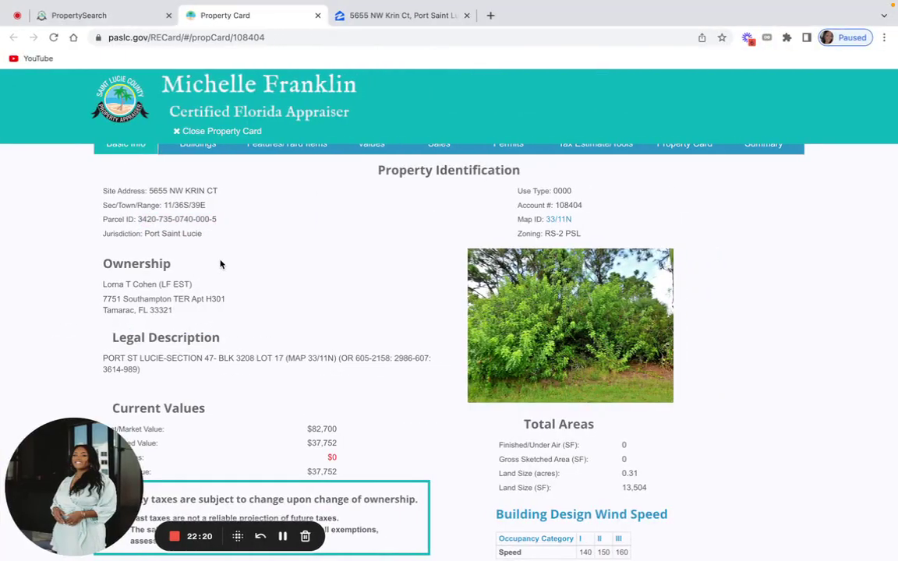
{"action": "left_click_drag", "start_coordinate": [172, 310], "coordinate": [102, 298]}
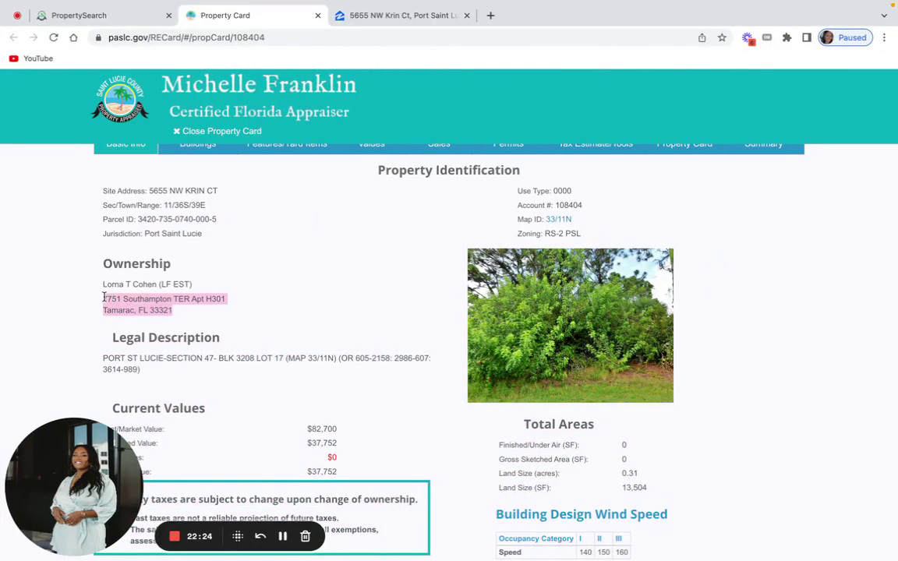
{"action": "right_click", "coordinate": [117, 299]}
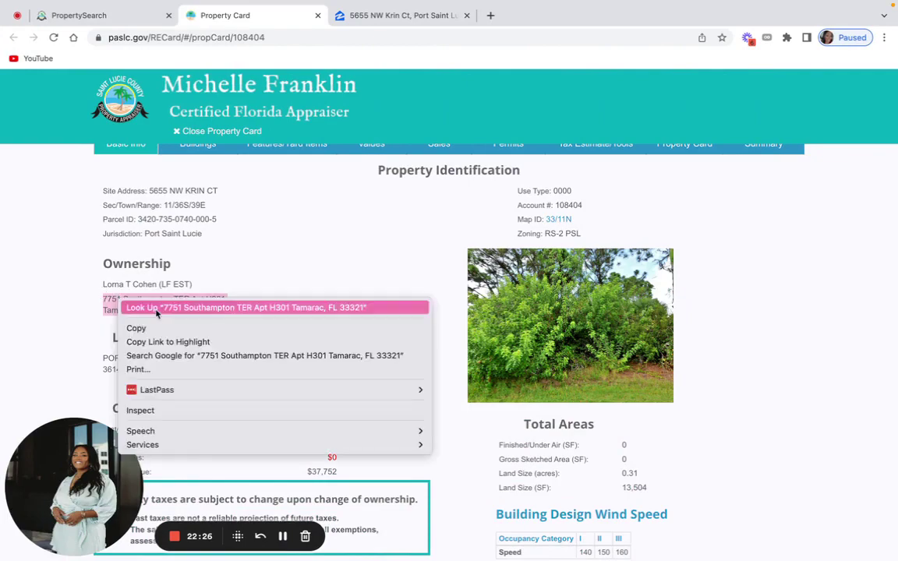
{"action": "left_click", "coordinate": [138, 327]}
{"action": "key", "text": "ctrl+Left"}
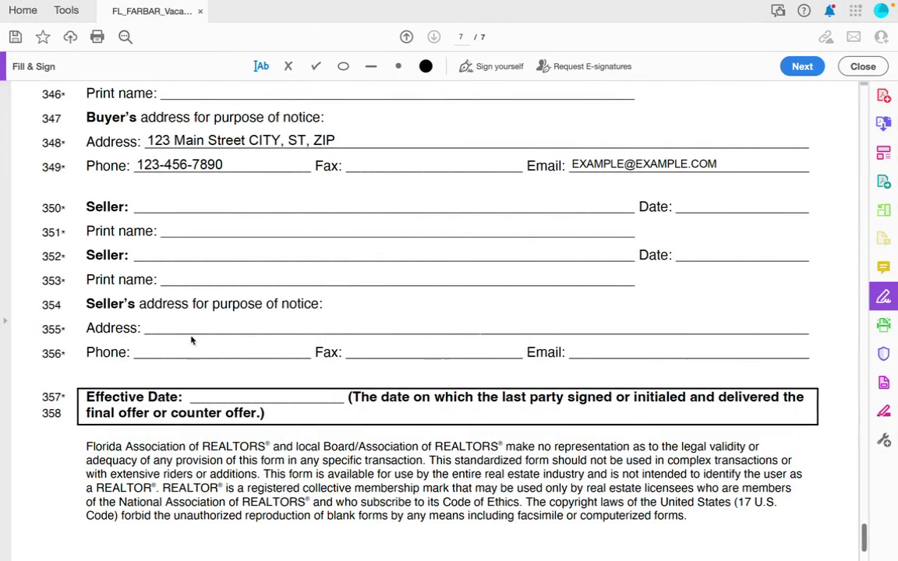
Paste the owner's mailing address onto the seller's Address line as a single line.
{"action": "left_click", "coordinate": [156, 328]}
{"action": "key", "text": "ctrl+v"}
{"action": "key", "text": "Home"}
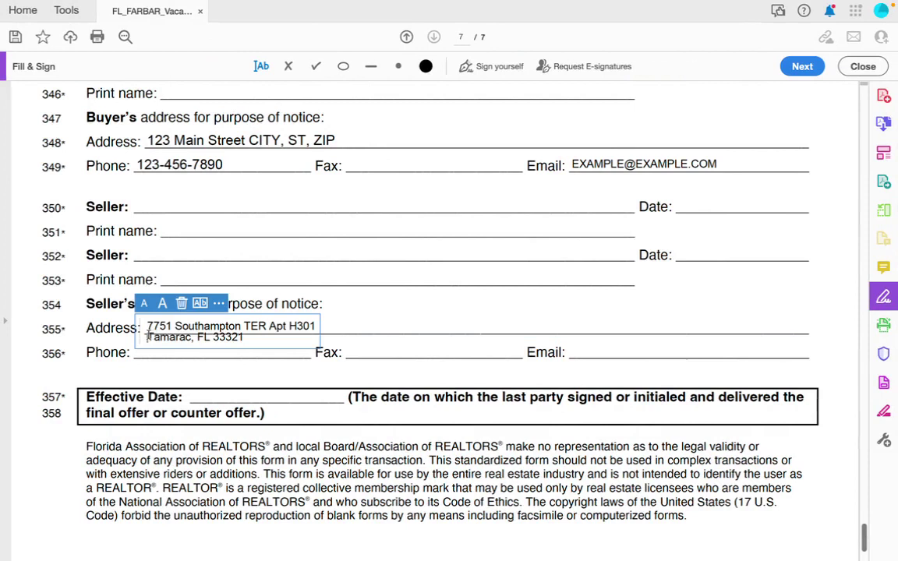
{"action": "key", "text": "BackSpace"}
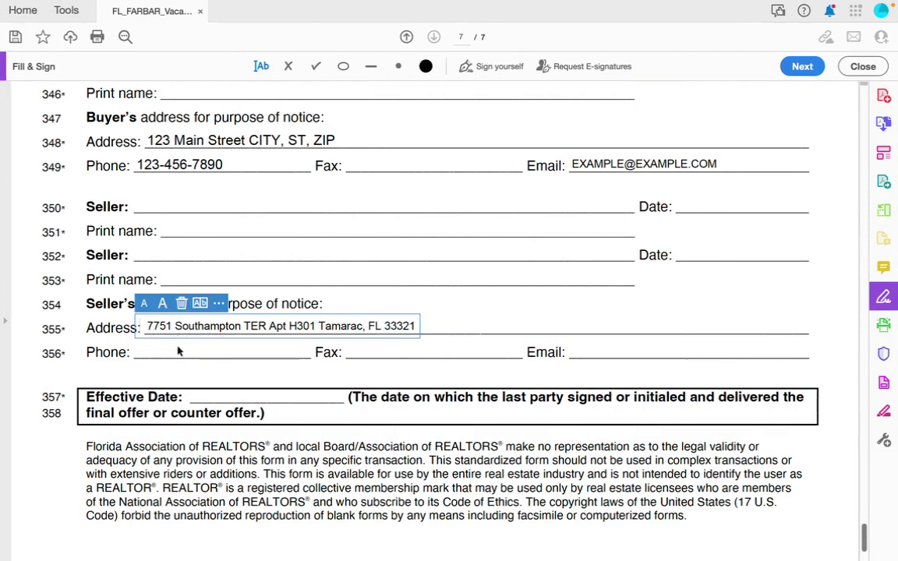
{"action": "left_click", "coordinate": [163, 311]}
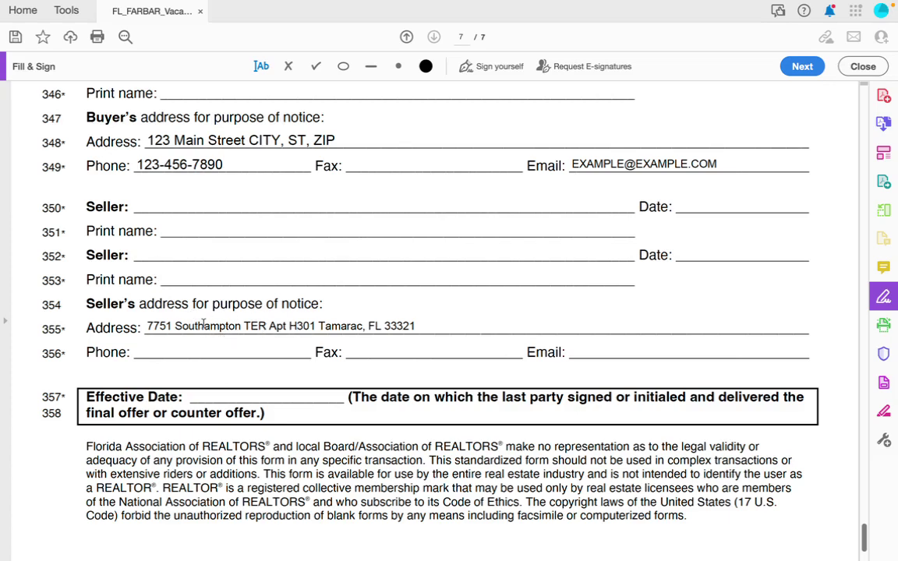
Fill the seller's Phone and Email lines with a placeholder number and an example.com address.
{"action": "left_click", "coordinate": [221, 350]}
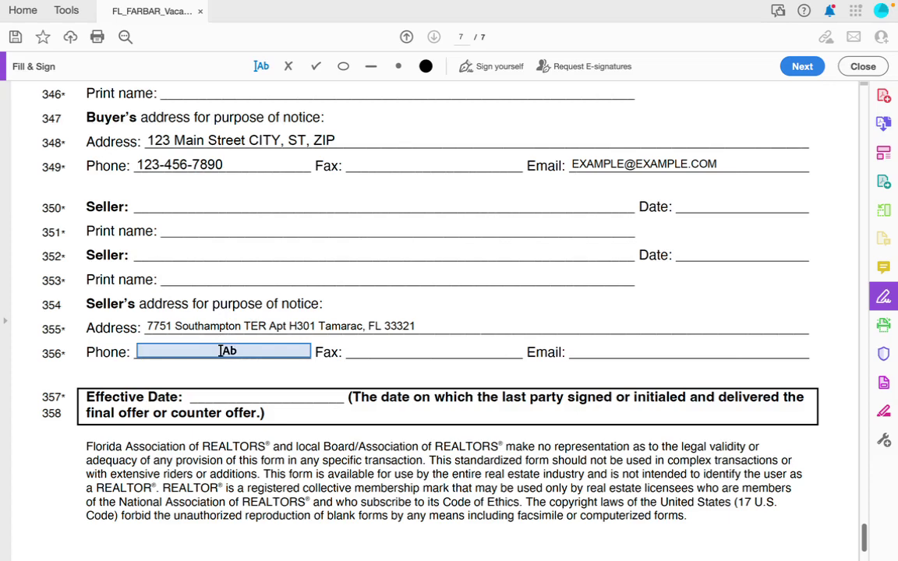
{"action": "left_click", "coordinate": [221, 351]}
{"action": "type", "text": "222-2222-2222"}
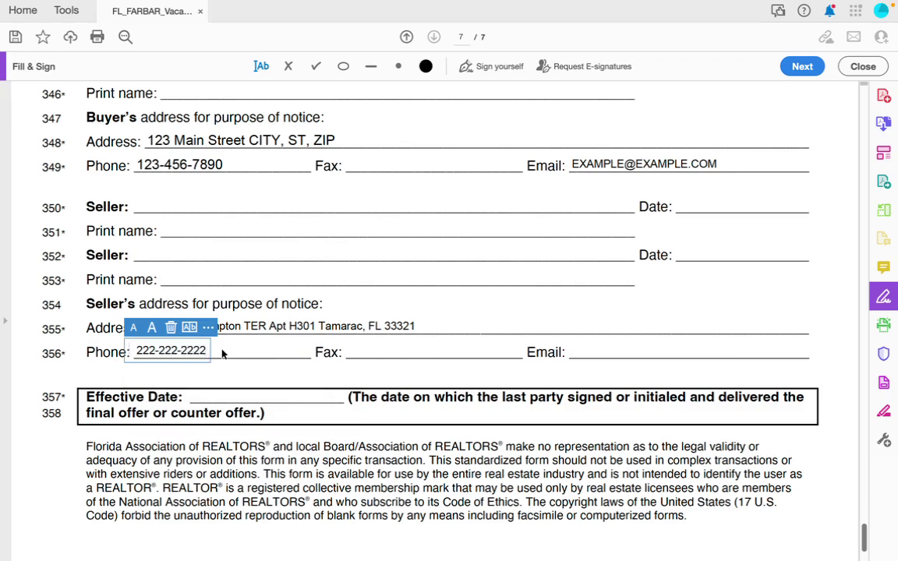
{"action": "left_click", "coordinate": [575, 351]}
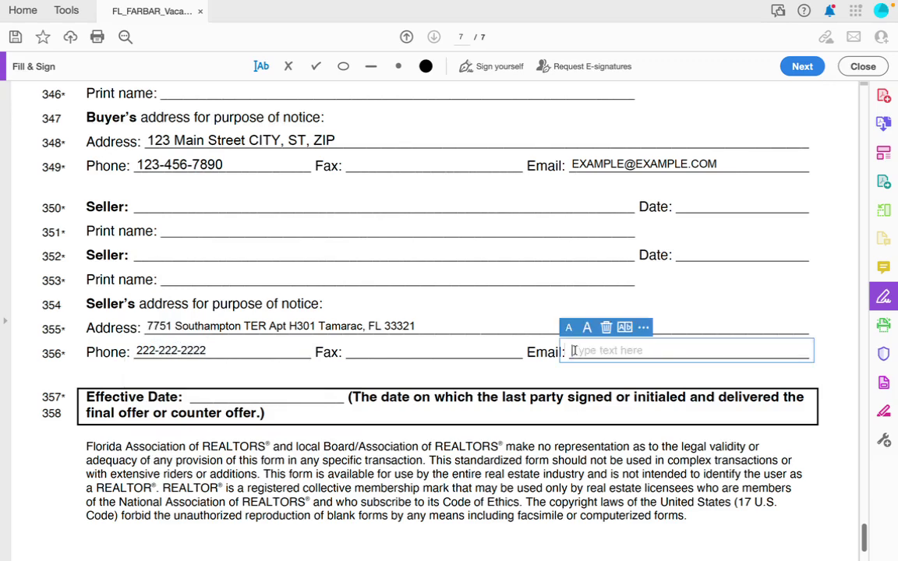
{"action": "type", "text": "SELLER@EXAMPLE.COM"}
{"action": "left_click", "coordinate": [516, 385]}
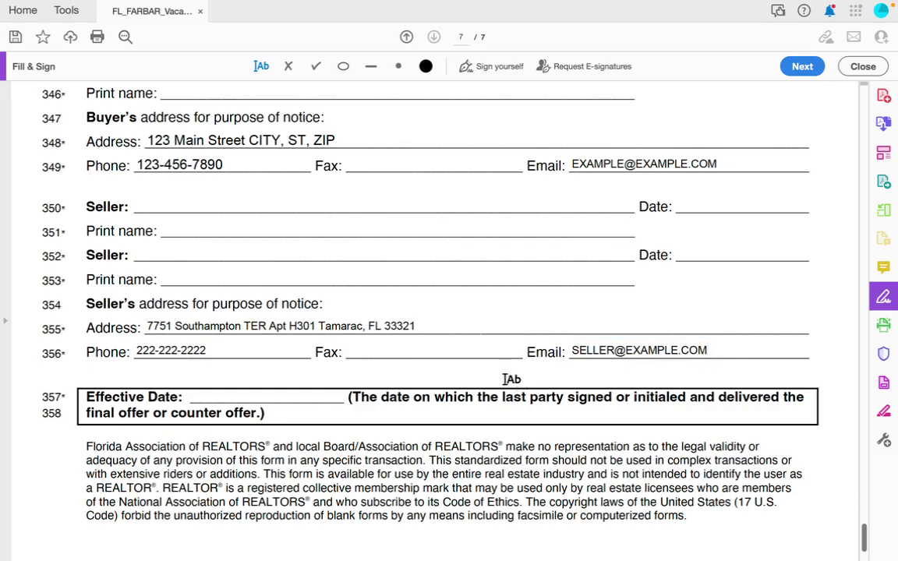
Review the filled contract from page 7 up to page 1, then bring the Chrome property card forward.
{"action": "scroll", "coordinate": [483, 360], "scroll_direction": "down", "scroll_amount": 1}
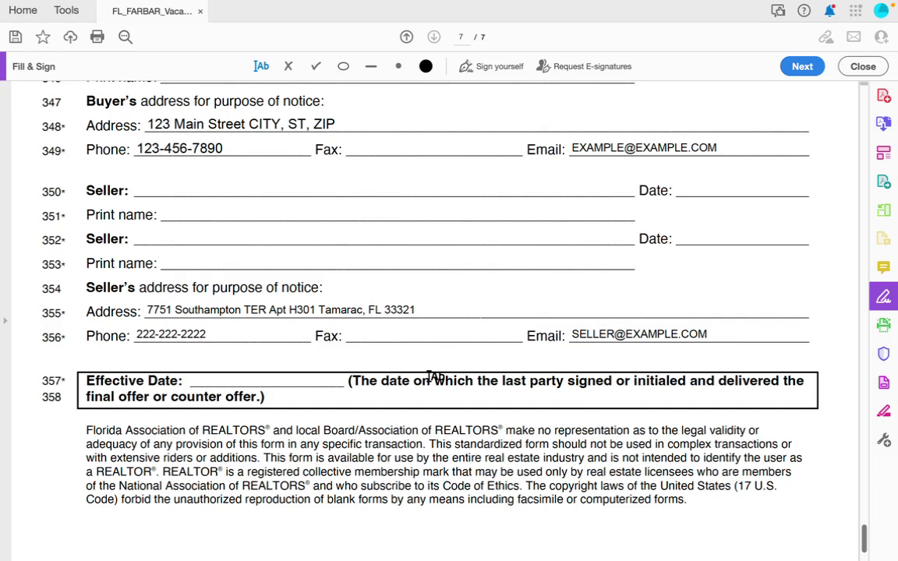
{"action": "scroll", "coordinate": [397, 365], "scroll_direction": "up", "scroll_amount": 2}
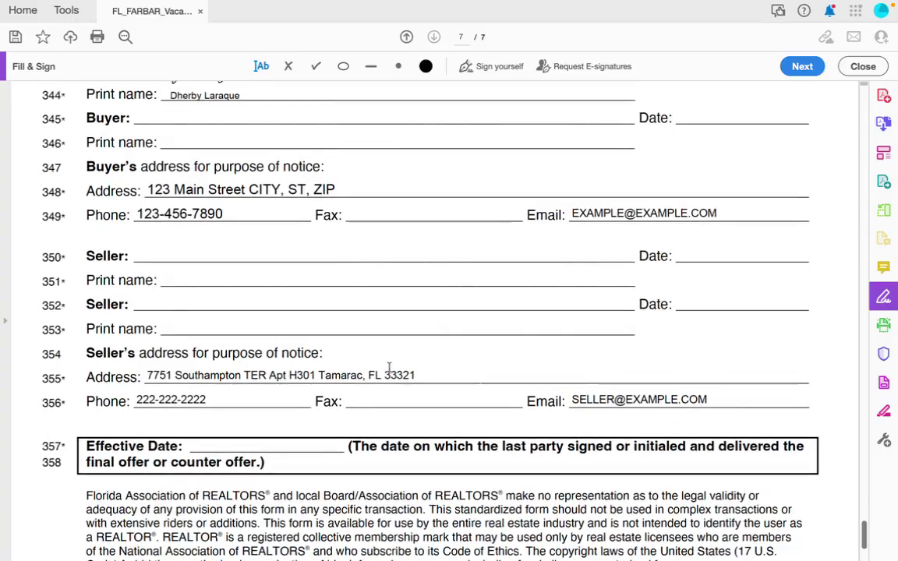
{"action": "scroll", "coordinate": [397, 361], "scroll_direction": "down", "scroll_amount": 4}
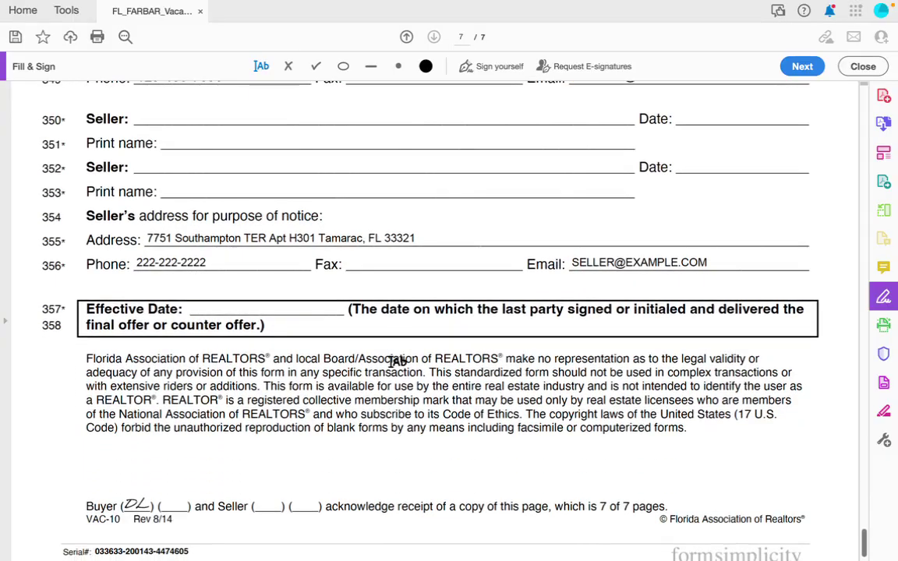
{"action": "scroll", "coordinate": [397, 362], "scroll_direction": "up", "scroll_amount": 20}
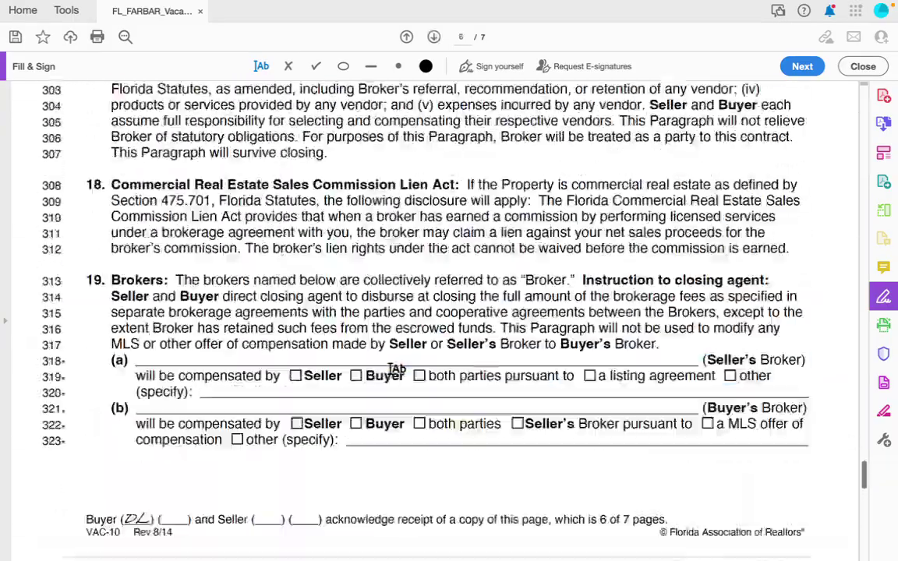
{"action": "scroll", "coordinate": [392, 398], "scroll_direction": "up", "scroll_amount": 20}
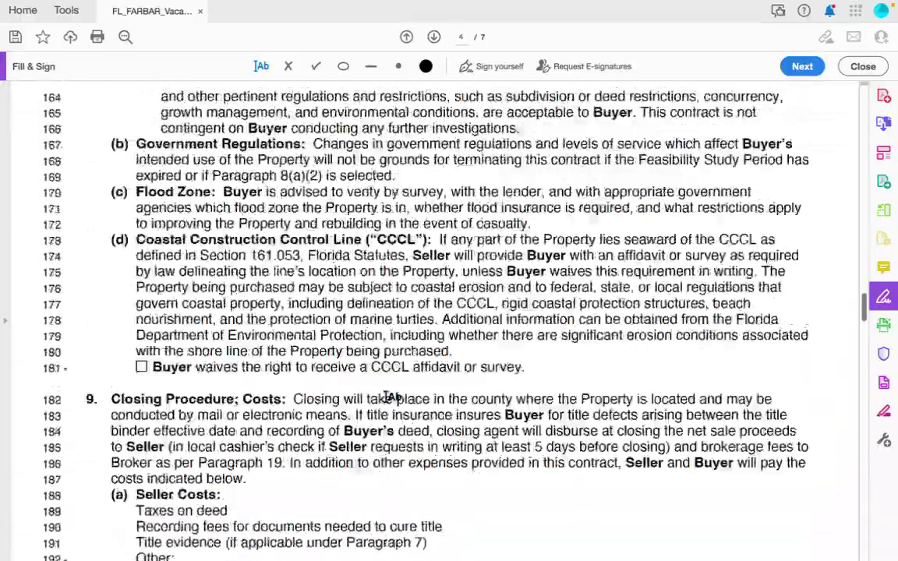
{"action": "scroll", "coordinate": [392, 397], "scroll_direction": "up", "scroll_amount": 20}
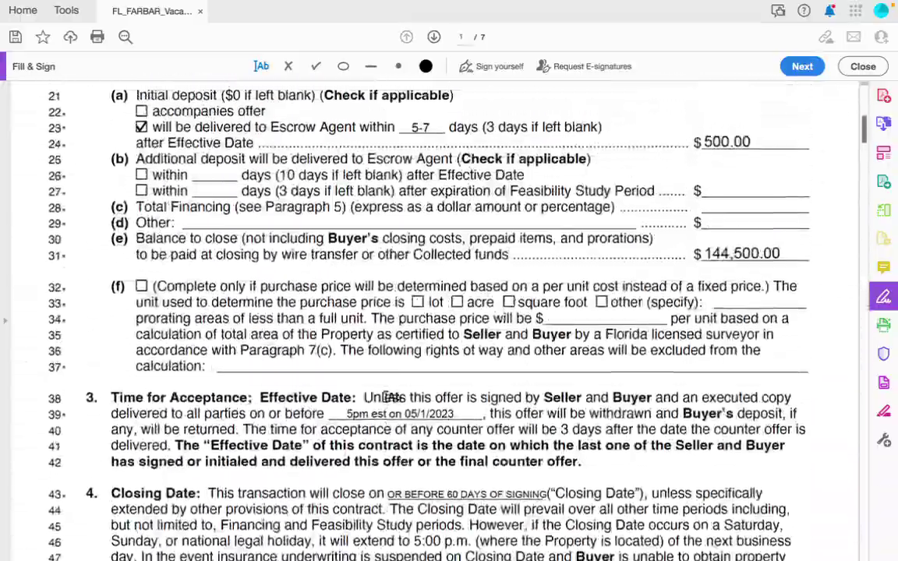
{"action": "scroll", "coordinate": [386, 396], "scroll_direction": "up", "scroll_amount": 5}
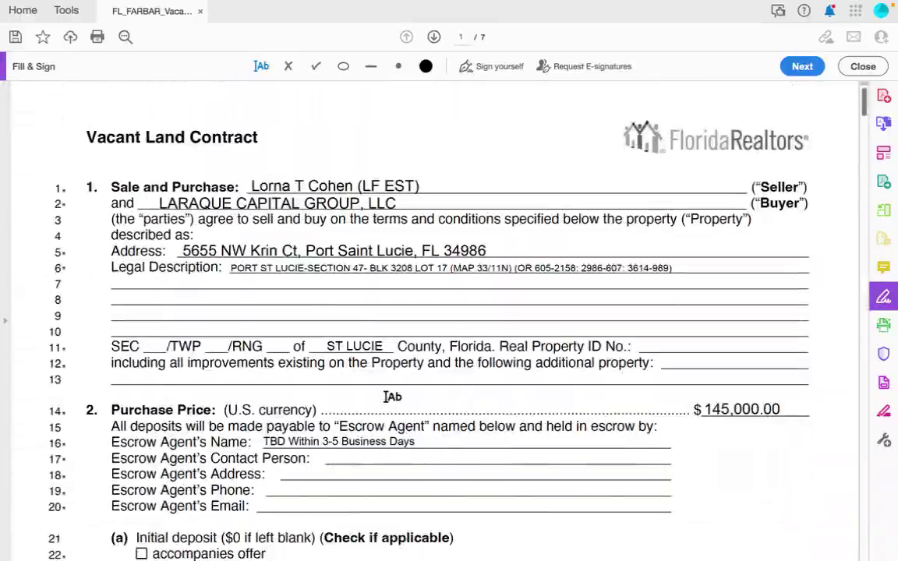
{"action": "scroll", "coordinate": [392, 398], "scroll_direction": "down", "scroll_amount": 4}
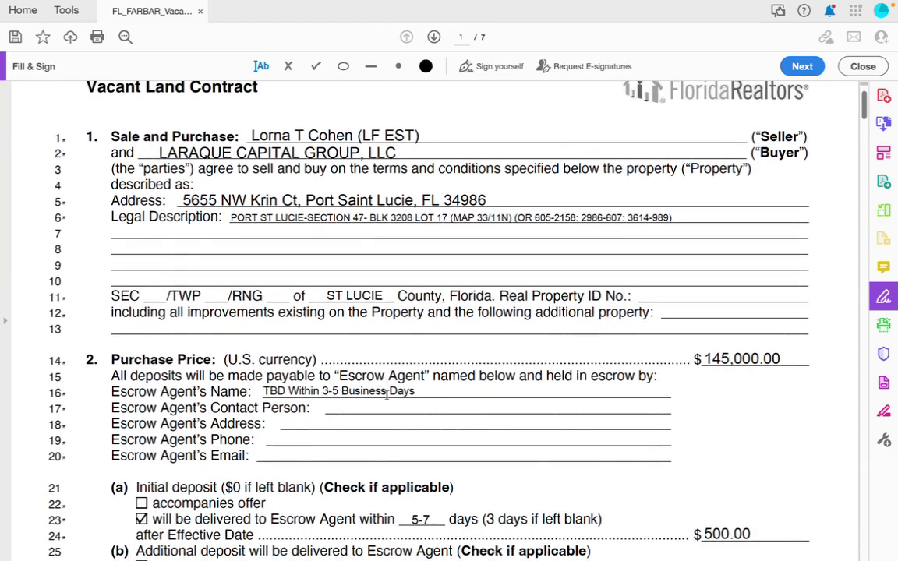
{"action": "scroll", "coordinate": [393, 397], "scroll_direction": "down", "scroll_amount": 14}
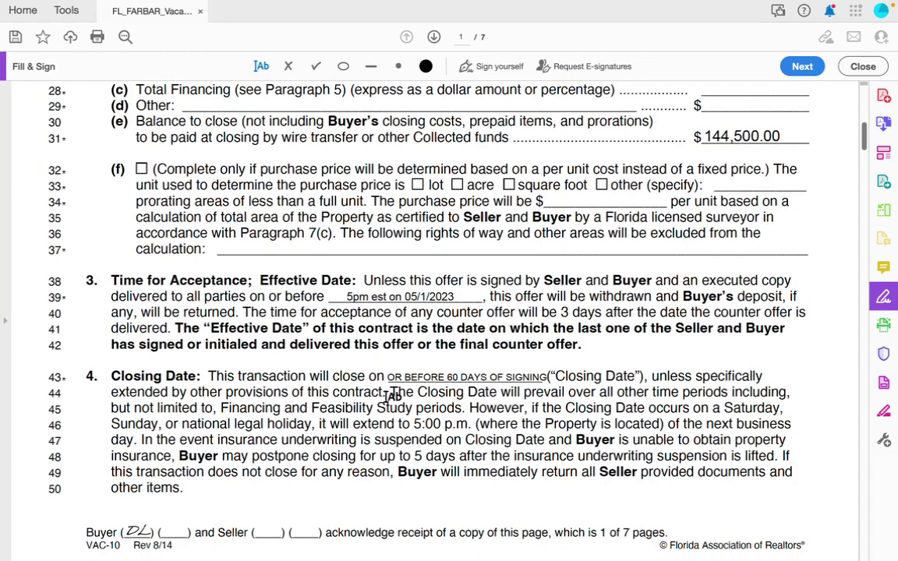
{"action": "key", "text": "ctrl+Right"}
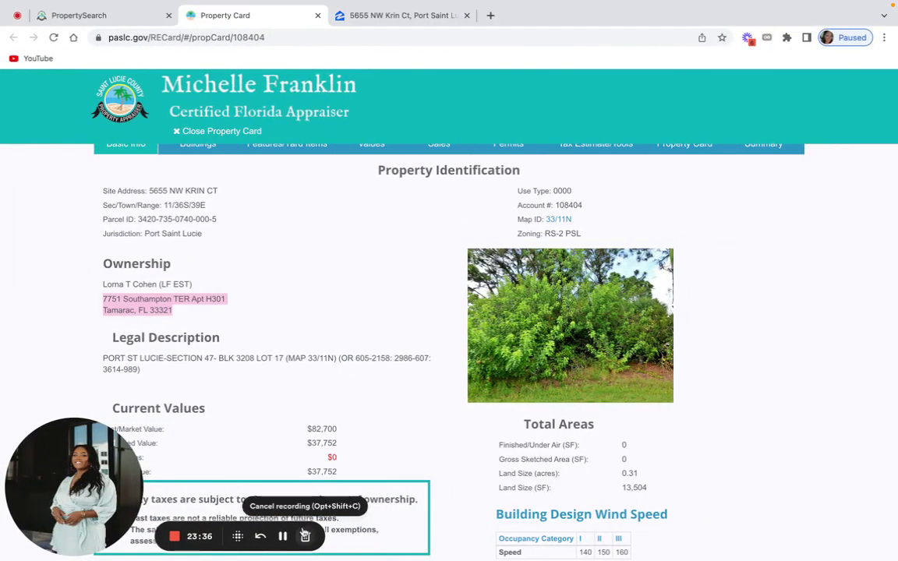